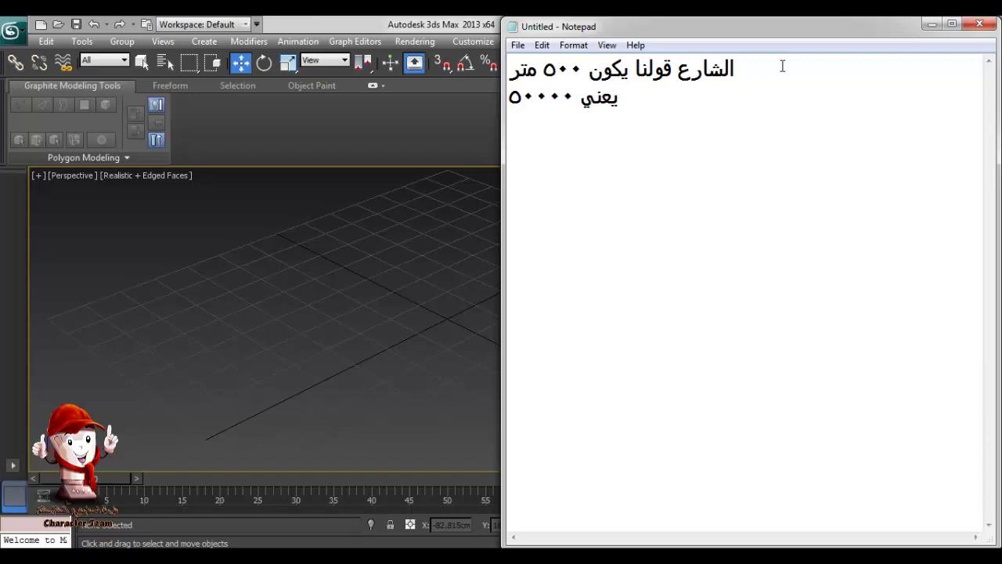
- Complete the street notes with "سم" after ٥٠٠٠٠, followed by "و العرض نخليه ٢٠٠ متر يعني ٢٠٠٠٠ سم"
text(سم و العرض )
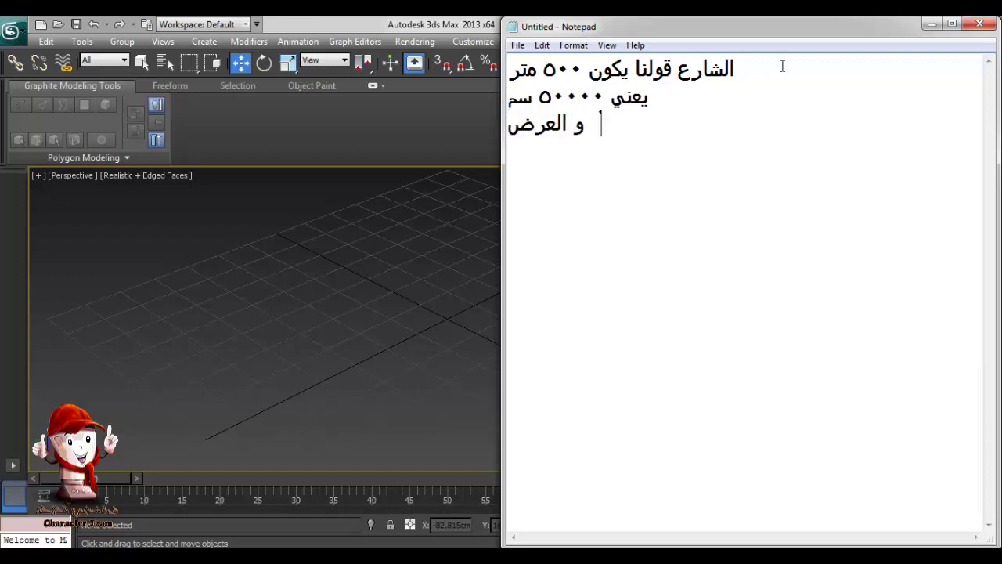
text(نخليه ٢٠٠ متر يعني ٢٠٠٠٠ )
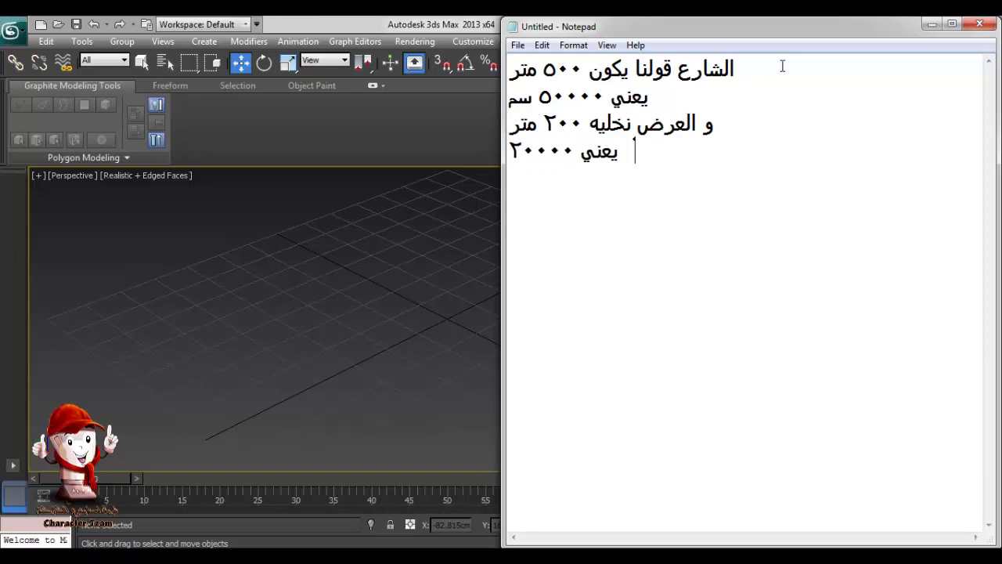
text(سم)
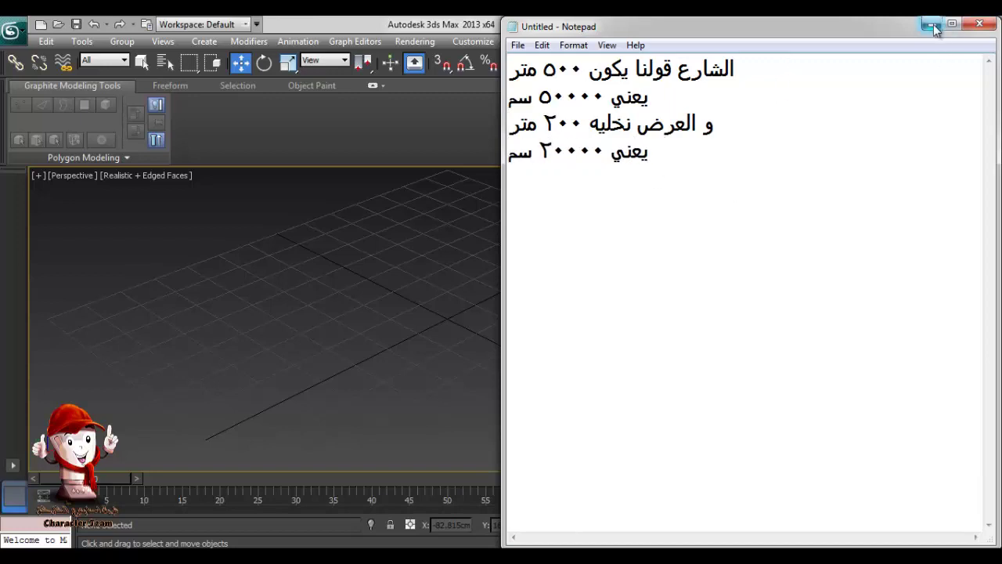
- Switch to 3ds Max and accept centimetres as both the display unit and the system unit in the units setup
click(931, 26)
click(473, 41)
click(505, 230)
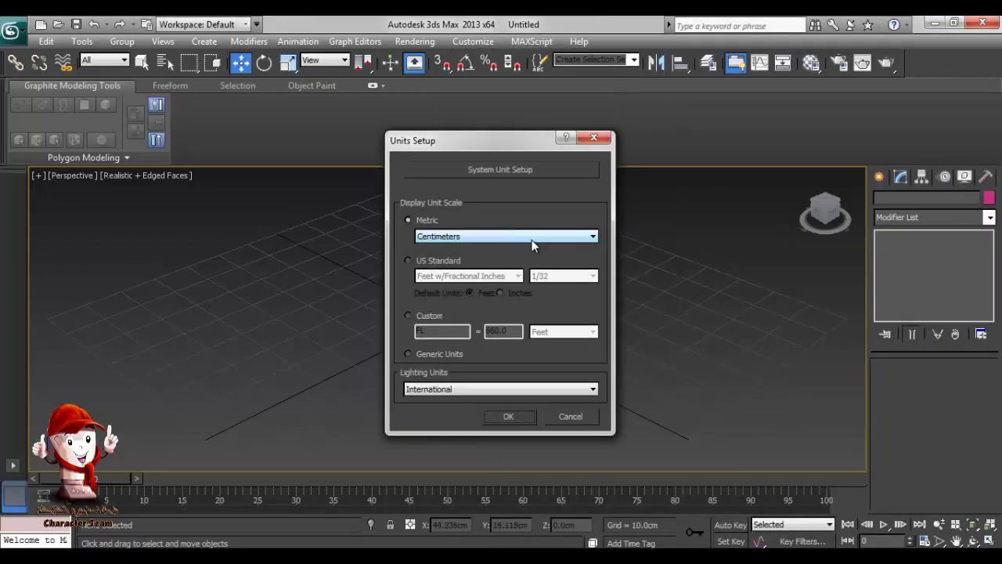
click(550, 169)
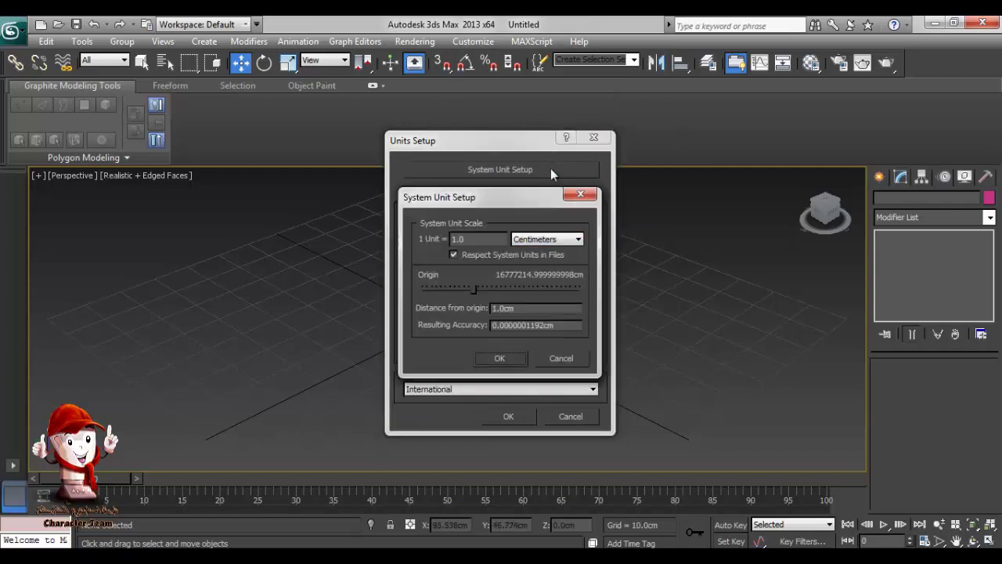
click(514, 360)
click(508, 416)
- Draw a plane of about 77 × 104 cm on the grid and turn off the edged-faces display
click(880, 176)
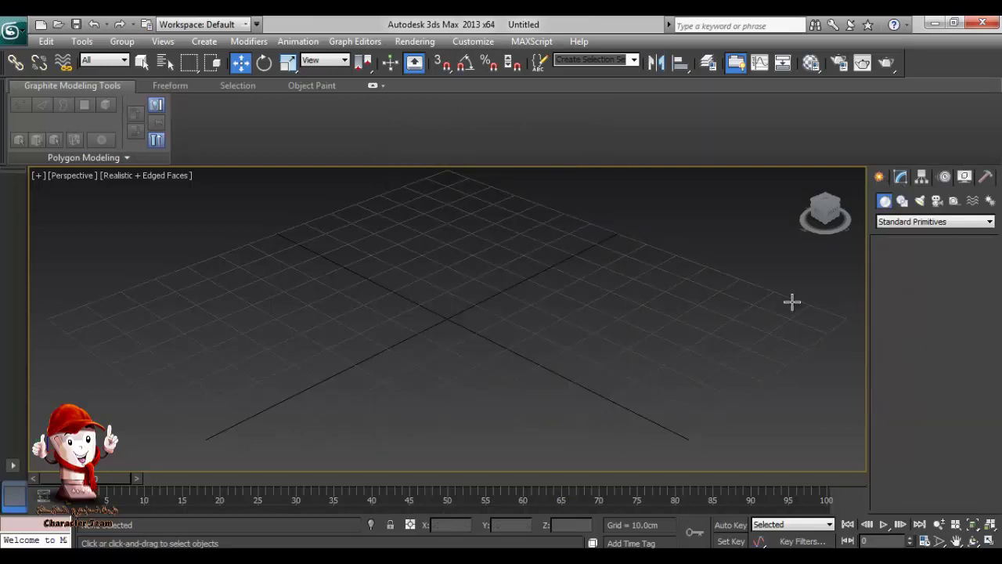
click(964, 333)
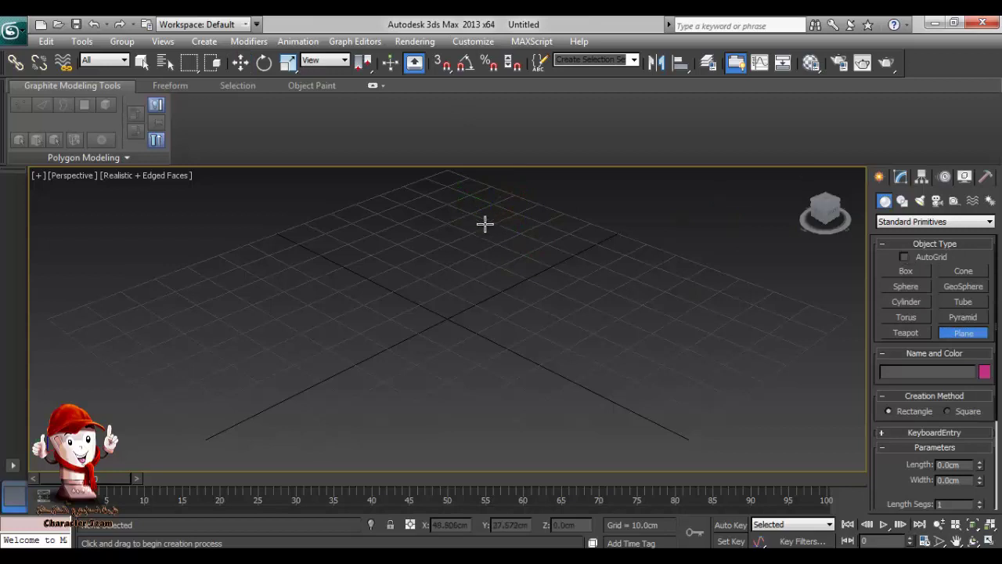
drag(485, 224, 387, 479)
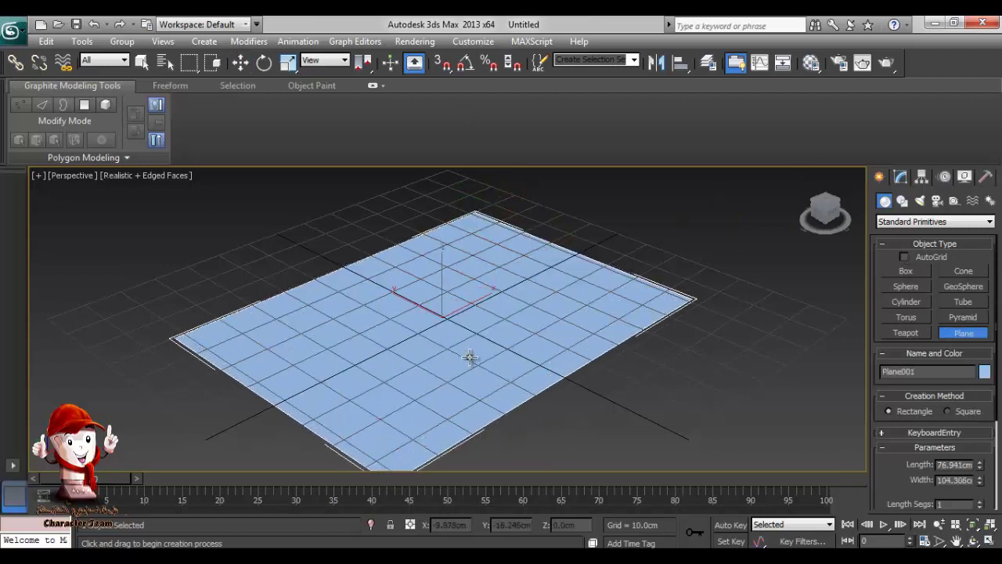
key(F4)
drag(890, 451, 890, 320)
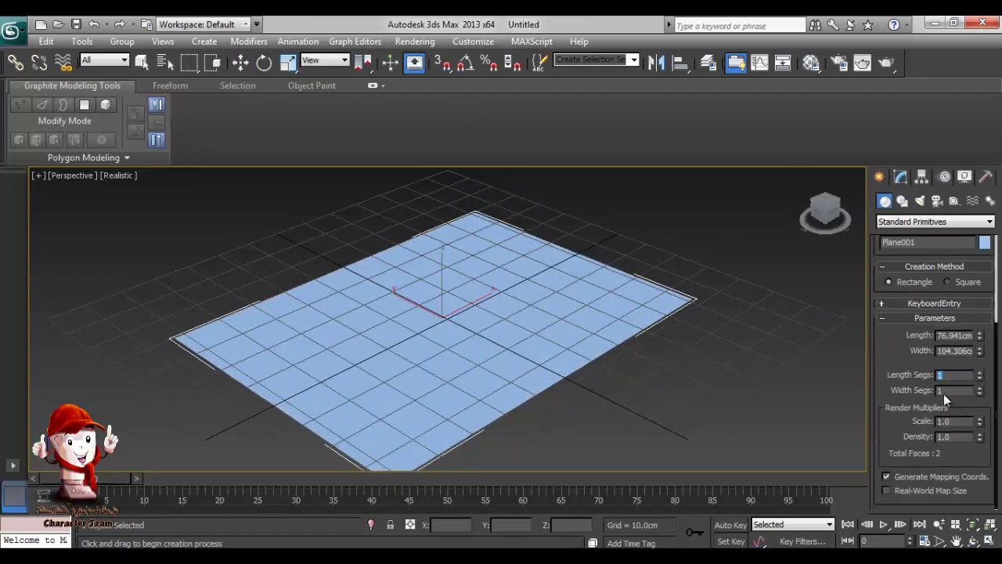
- Set the street plane's length to 200 m and its width to 50000 cm
click(957, 334)
text(200m)
key(Return)
click(958, 351)
text(500)
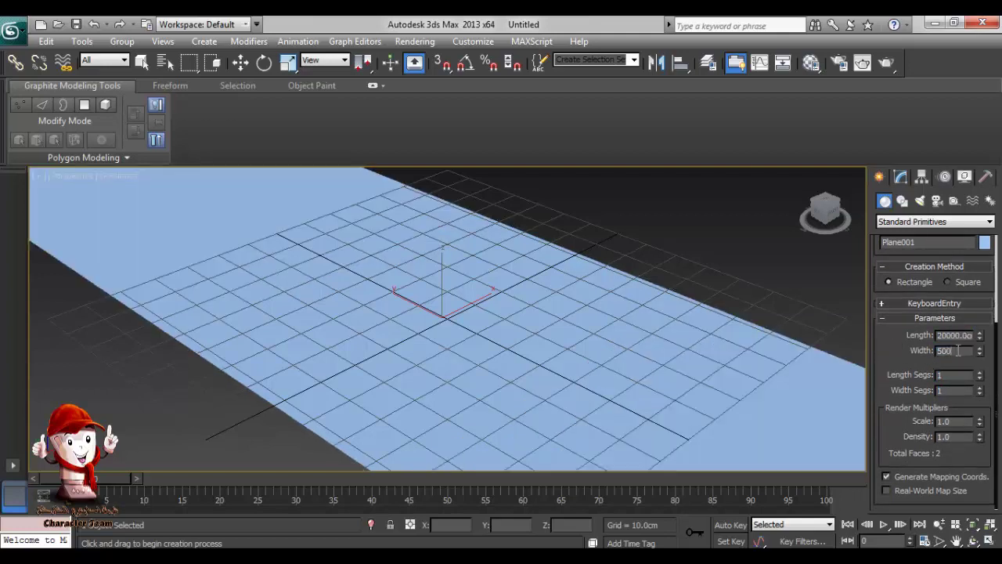
text(0.0cm)
key(Return)
scroll(626, 354, down, 15)
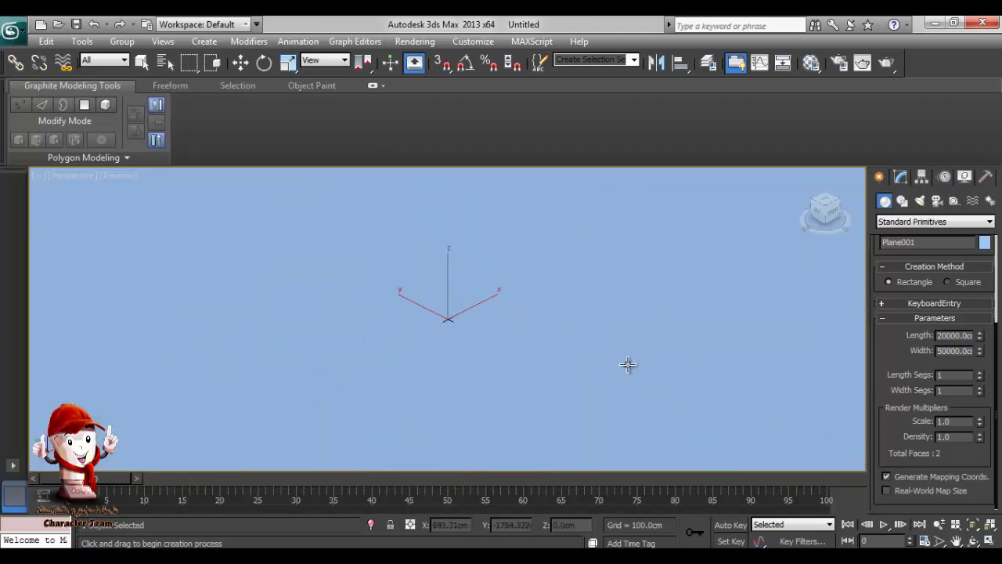
alt+middle_drag(619, 365, 588, 336)
scroll(559, 387, down, 2)
- Switch to Notepad and add the line "هاعمل بوكسات تقريبيه لشكل المباني" to the notes
click(900, 178)
click(881, 178)
key(alt+Tab)
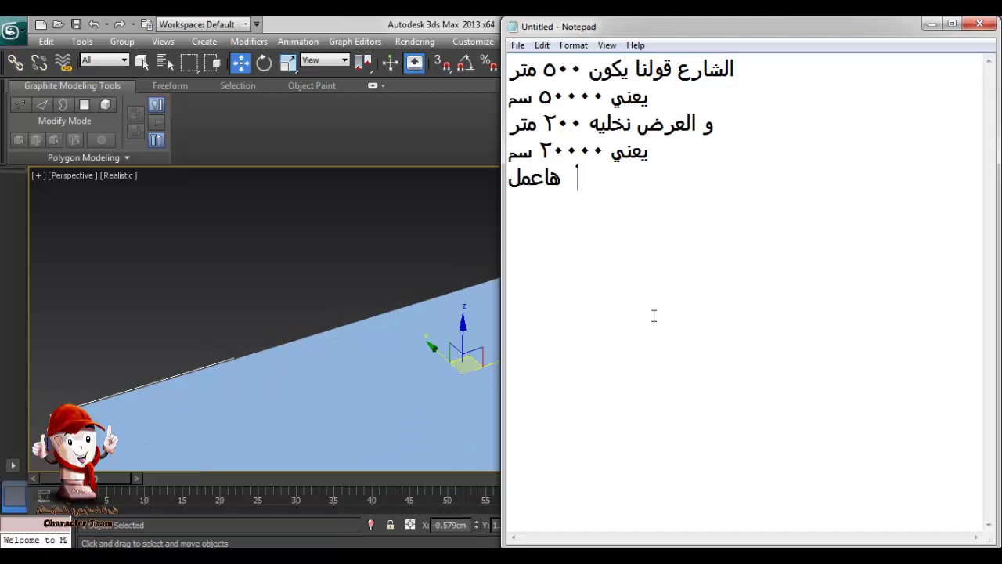
text(بوكسات تقريبيه لشكل المباني)
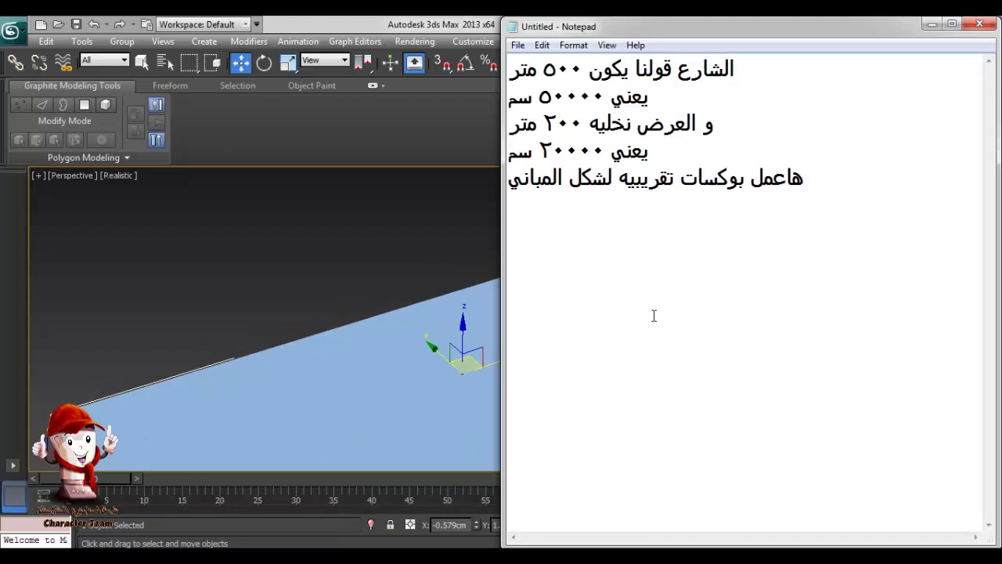
click(932, 24)
- Draw four building boxes of different sizes with AutoGrid on, in a row along the plane's far long edge
click(906, 271)
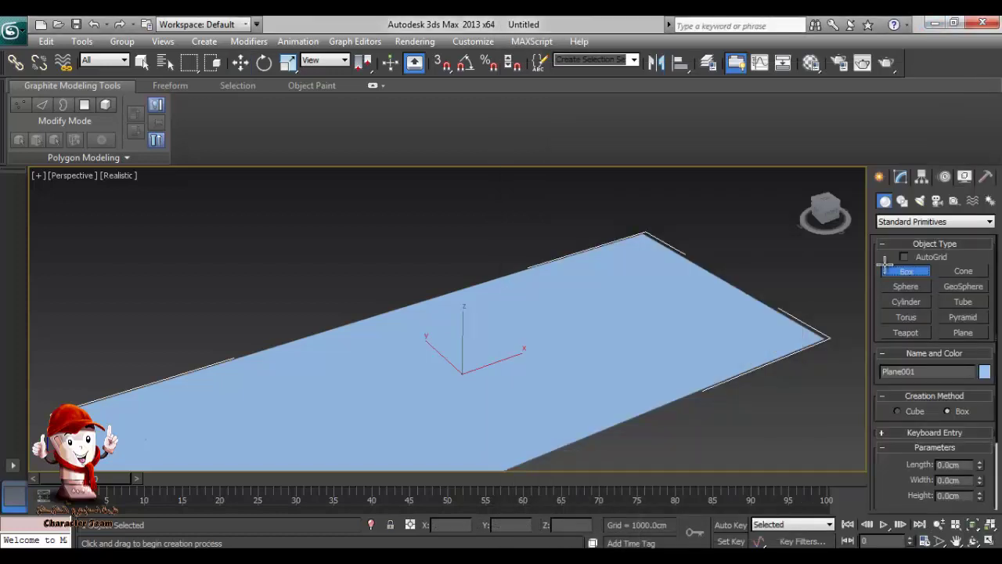
drag(546, 275, 363, 340)
click(519, 219)
click(447, 249)
click(396, 253)
click(368, 305)
- Select all four boxes in the Top view and move them together along the plane's long edge in the negative X direction
key(t)
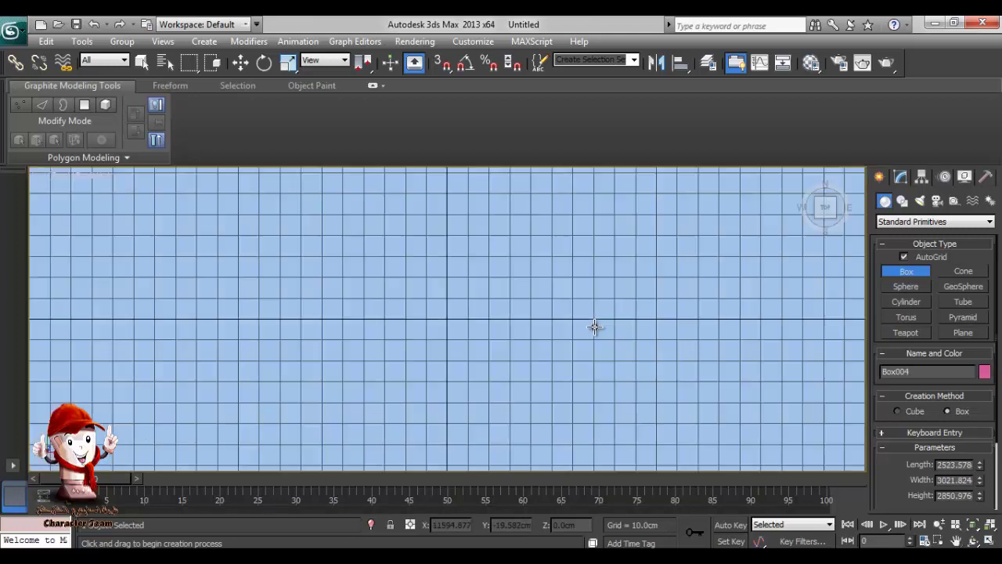
key(z)
scroll(606, 384, down, 3)
scroll(610, 398, down, 2)
middle_drag(810, 229, 633, 232)
key(w)
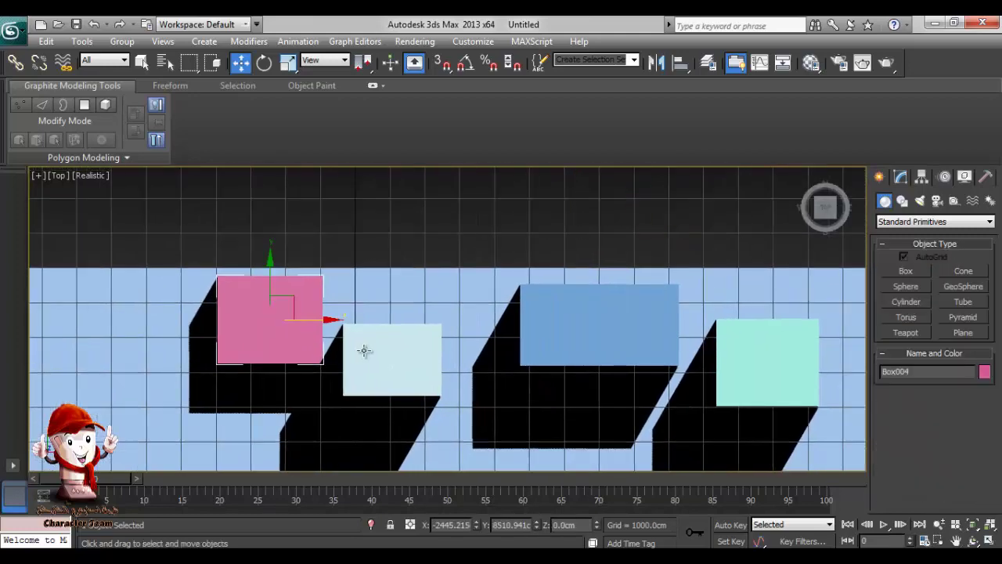
ctrl+click(367, 350)
ctrl+click(595, 336)
ctrl+click(781, 367)
scroll(519, 347, down, 6)
drag(504, 323, 470, 321)
- Rotate the mint green box at the end of the row slightly about its vertical axis
click(495, 329)
click(265, 62)
drag(547, 310, 546, 339)
click(586, 263)
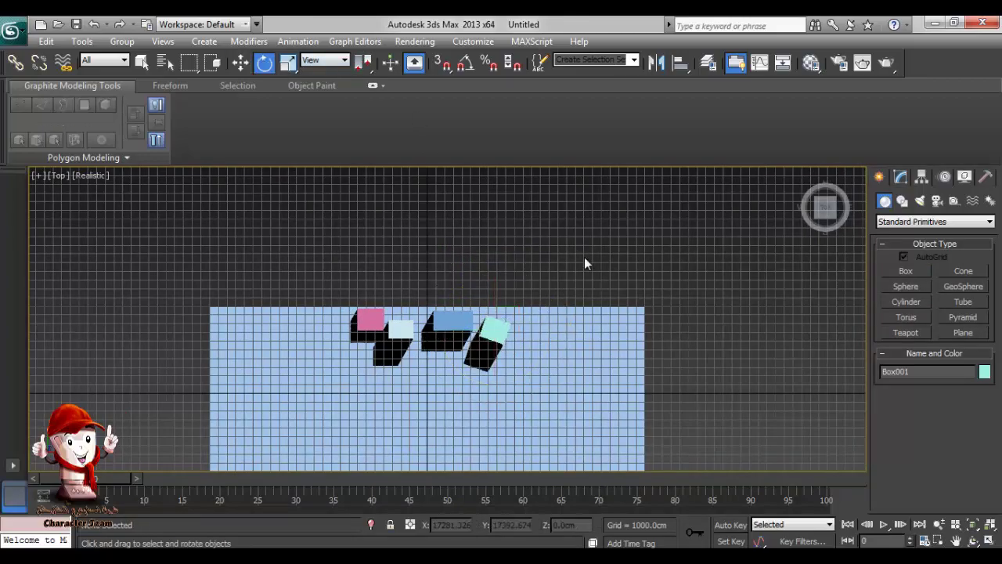
- Select all four boxes and scale them down uniformly with the Scale Transform Type-In
middle_drag(445, 433, 533, 330)
scroll(527, 388, up, 4)
scroll(532, 364, down, 2)
click(542, 259)
ctrl+click(475, 240)
ctrl+click(414, 261)
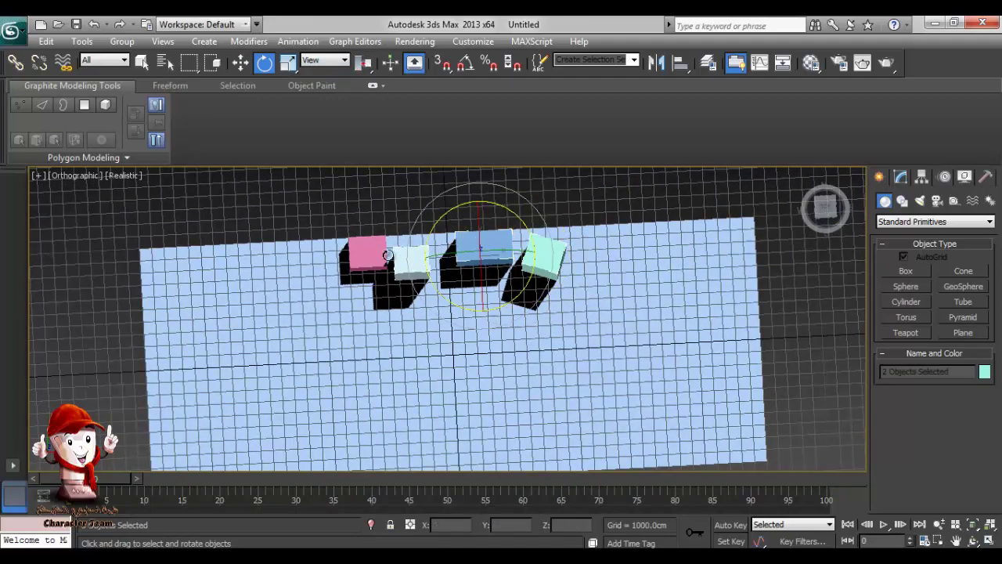
ctrl+click(380, 263)
right_click(290, 66)
drag(271, 330, 273, 408)
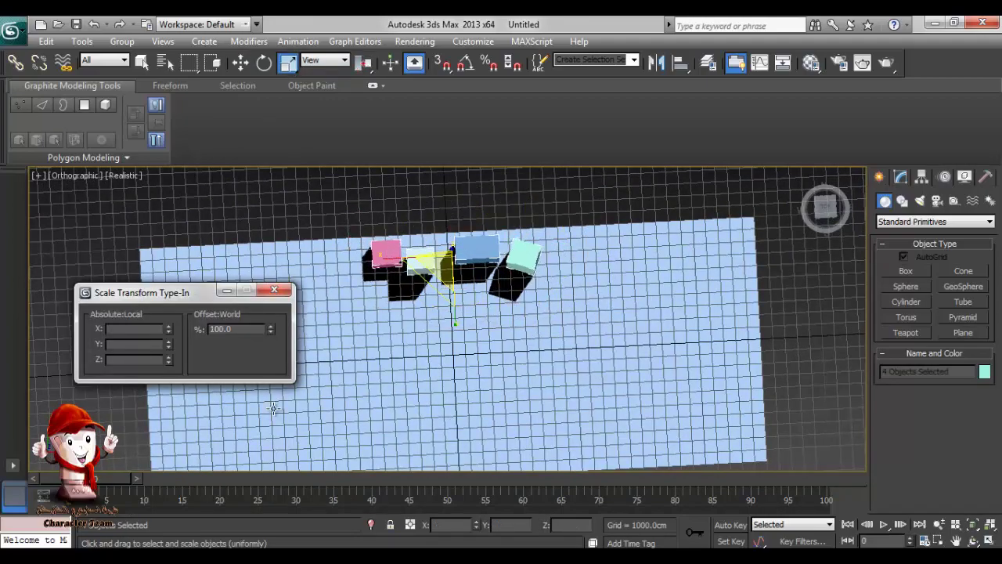
click(274, 292)
click(446, 271)
alt+middle_drag(451, 313, 419, 270)
drag(560, 318, 557, 318)
- Lower the four boxes together in the Front view until their bases rest on the street plane
key(f)
key(z)
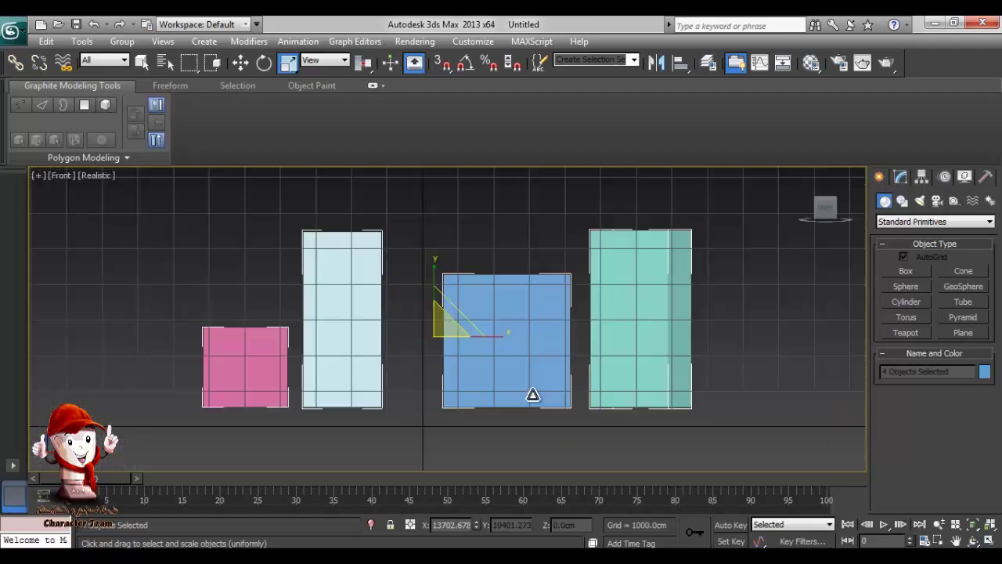
scroll(452, 263, down, 2)
key(w)
drag(441, 259, 441, 273)
click(420, 234)
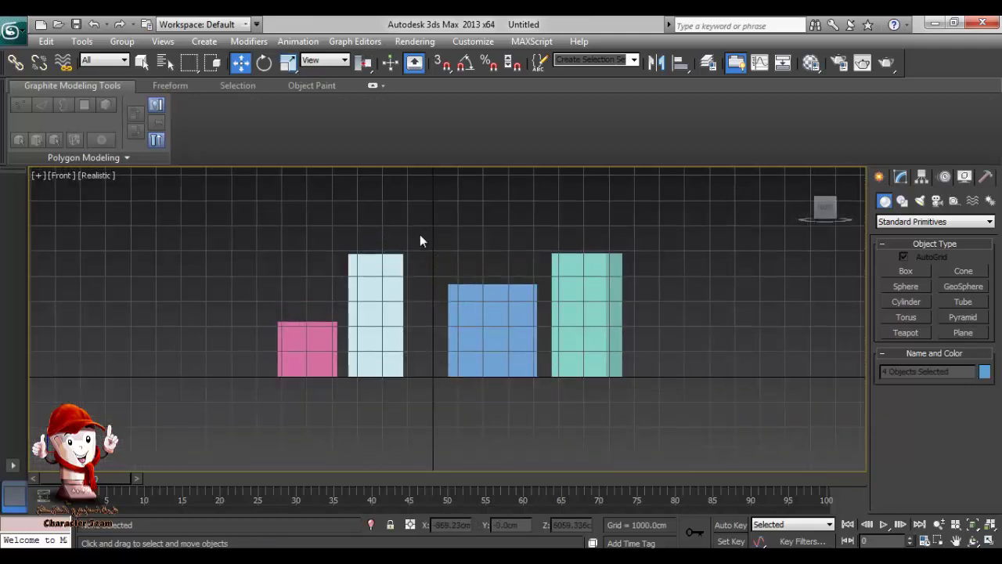
alt+middle_drag(420, 234, 516, 449)
key(p)
middle_drag(424, 379, 482, 392)
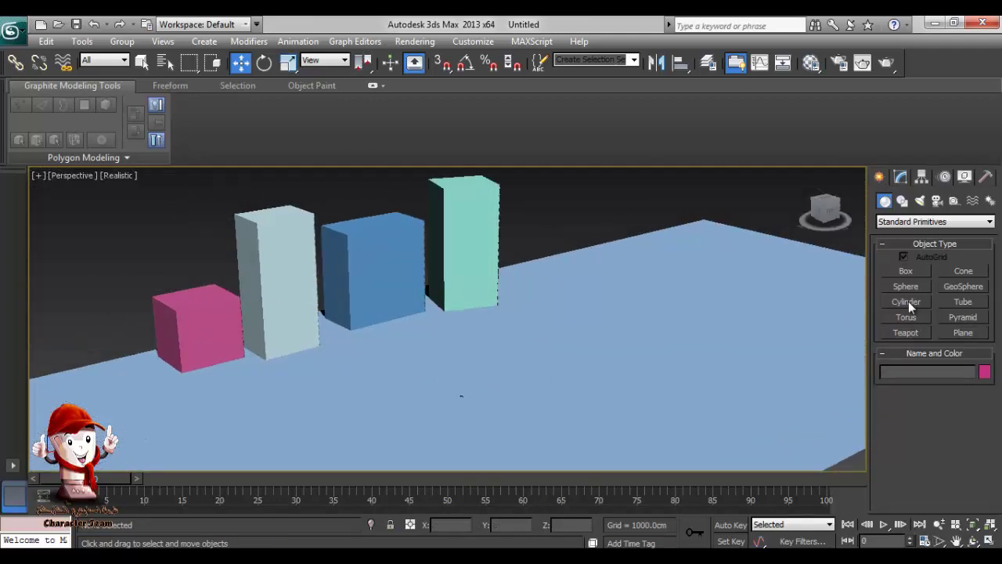
- Switch to Notepad and add the line "نعمل العواميد" to the notes
click(906, 301)
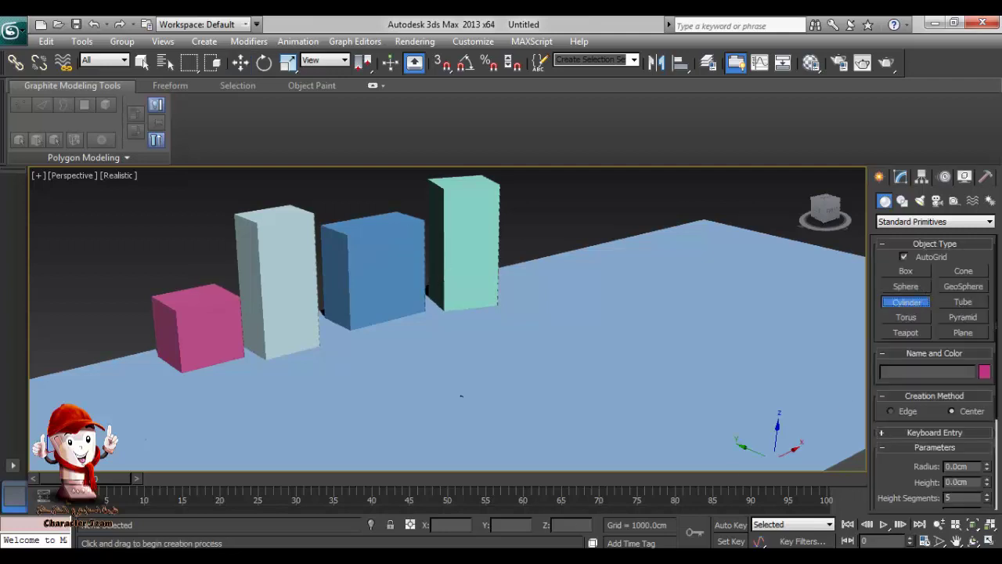
key(alt+Tab)
text(نعمل العواميد)
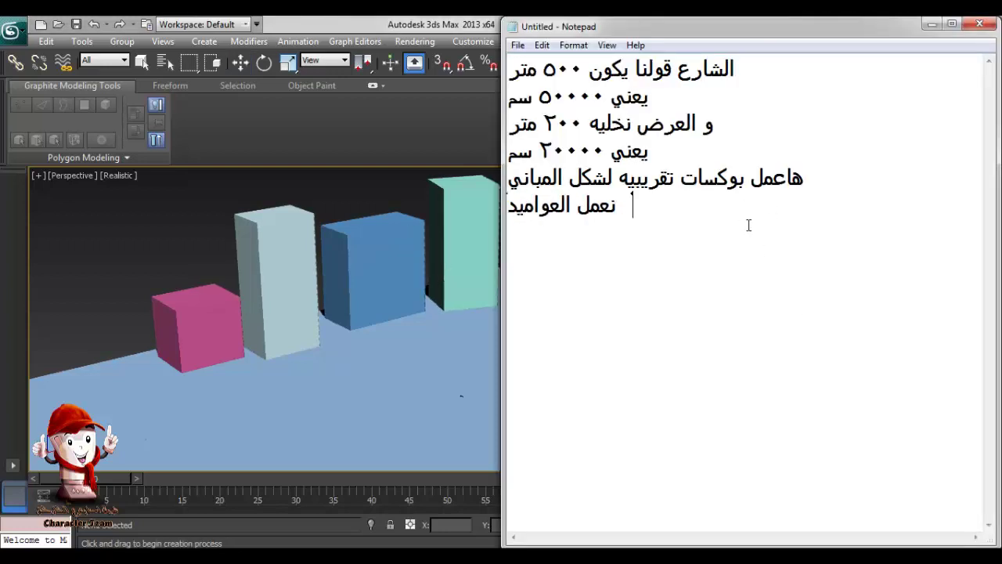
click(978, 24)
click(594, 287)
click(932, 24)
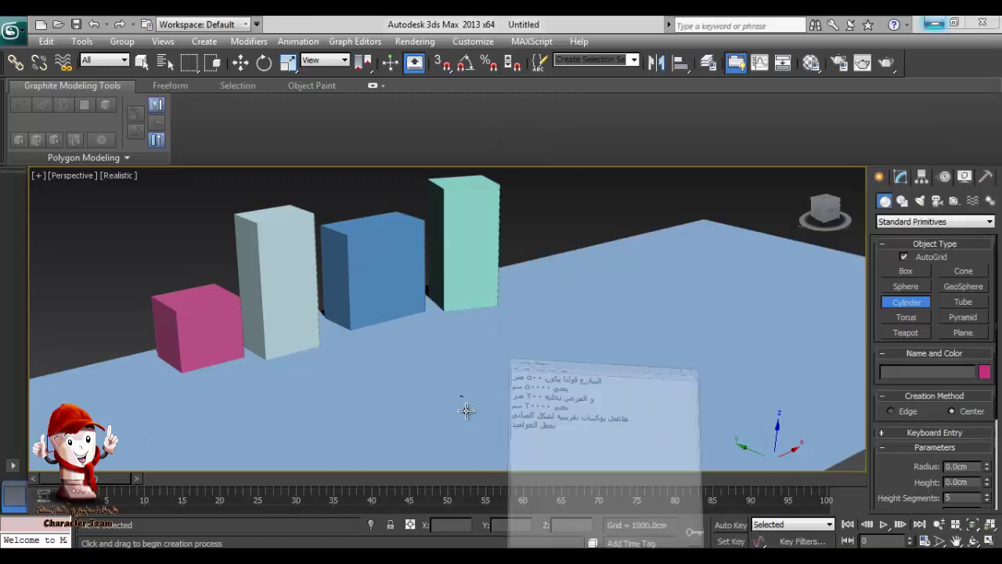
- Draw a tall cylinder with a radius of about 879 cm on the plane in front of the boxes
middle_drag(456, 401, 537, 371)
drag(401, 357, 390, 372)
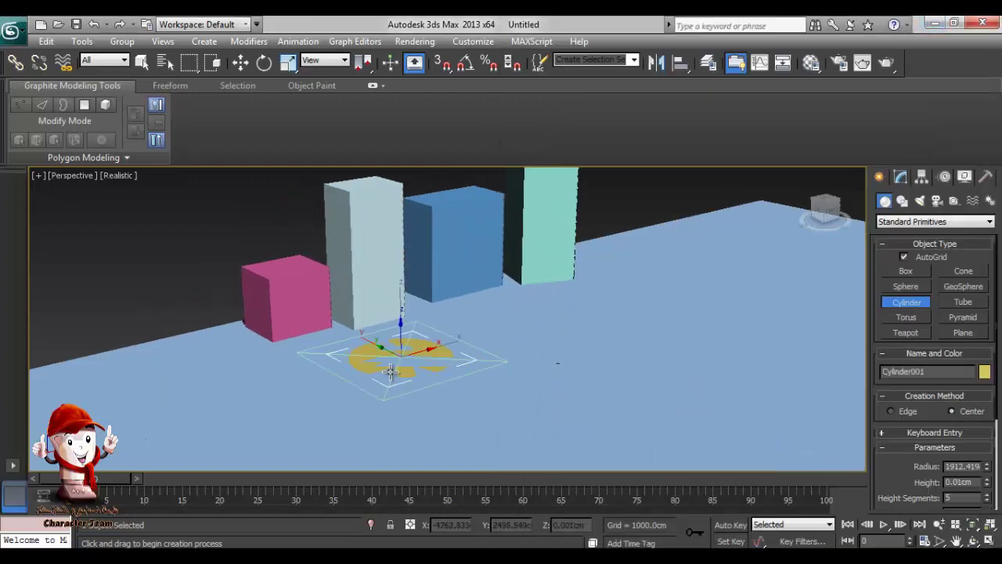
click(412, 215)
middle_drag(503, 355, 481, 386)
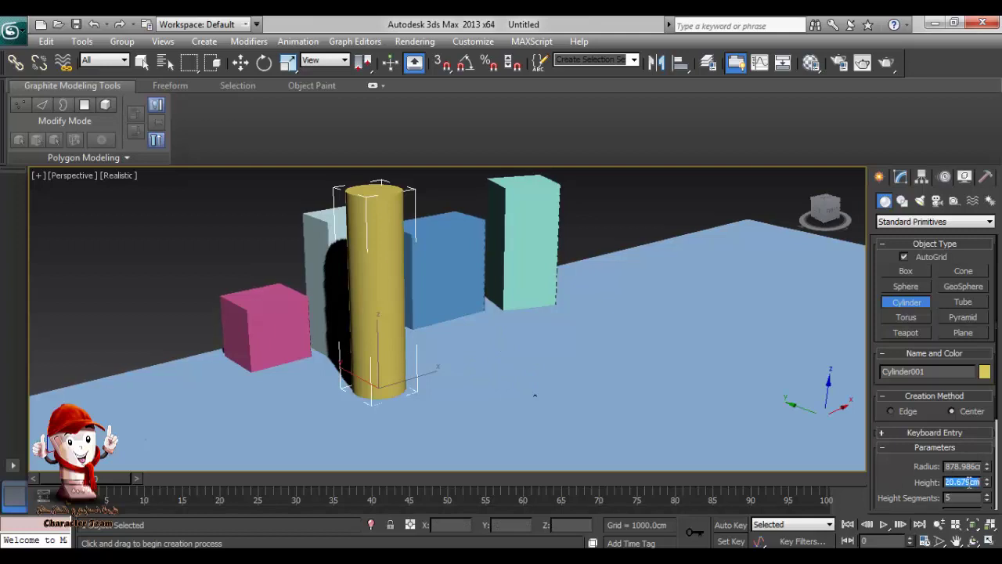
- Switch to Notepad and add the pole height note "طولها حوالي ٥ متر يعني ٥٠٠ سم"
key(alt+Tab)
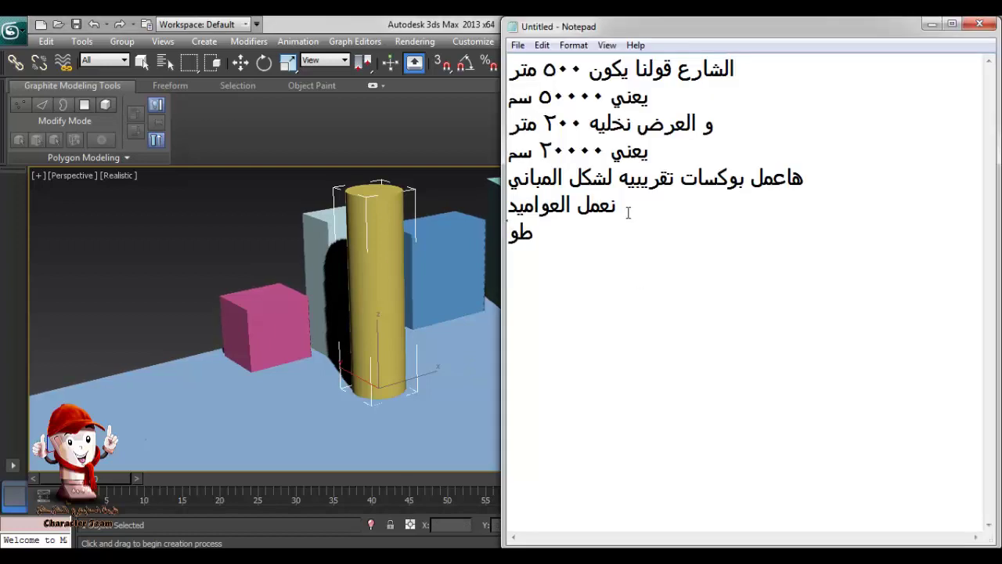
text(الي ٥ متر )
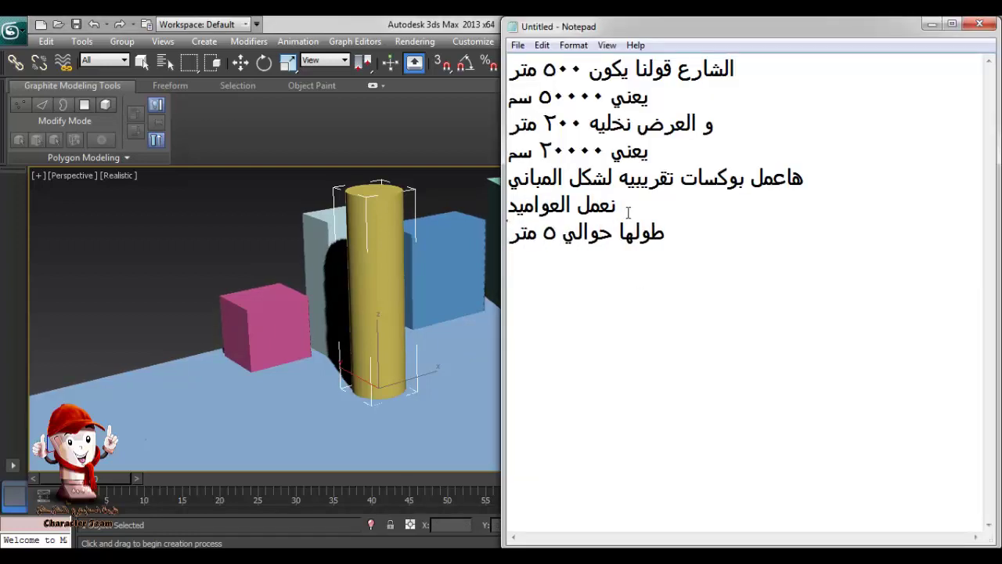
text(يعني ٥٠٠ سم)
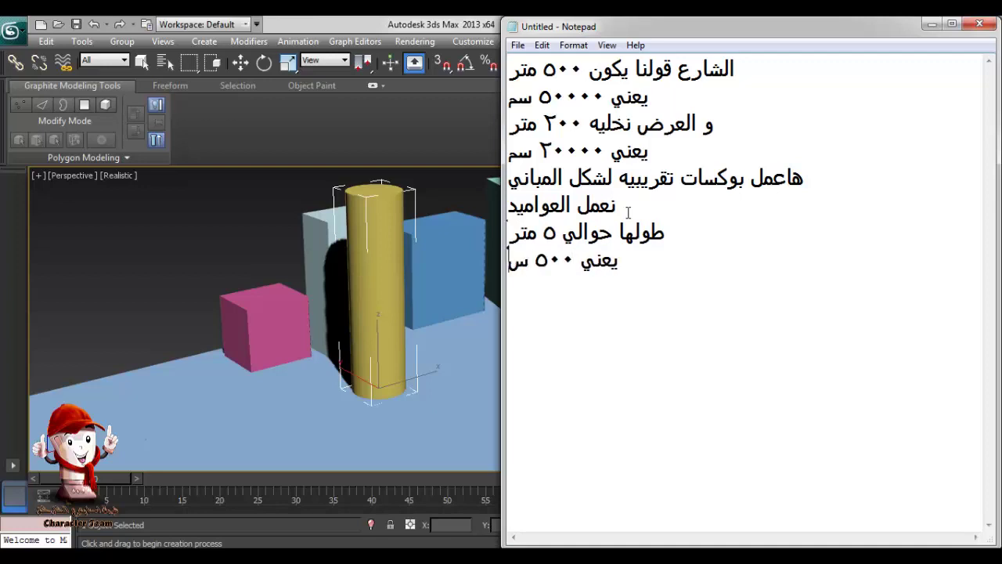
key(Return)
click(928, 27)
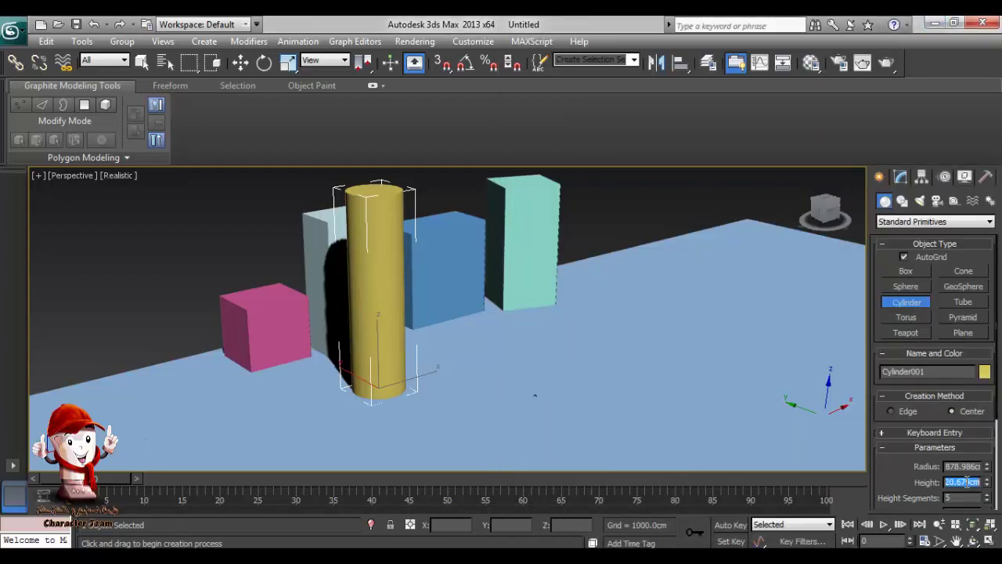
- Set the pole cylinder's height to 500 cm and its radius to 40 cm
click(968, 483)
text(500)
key(Return)
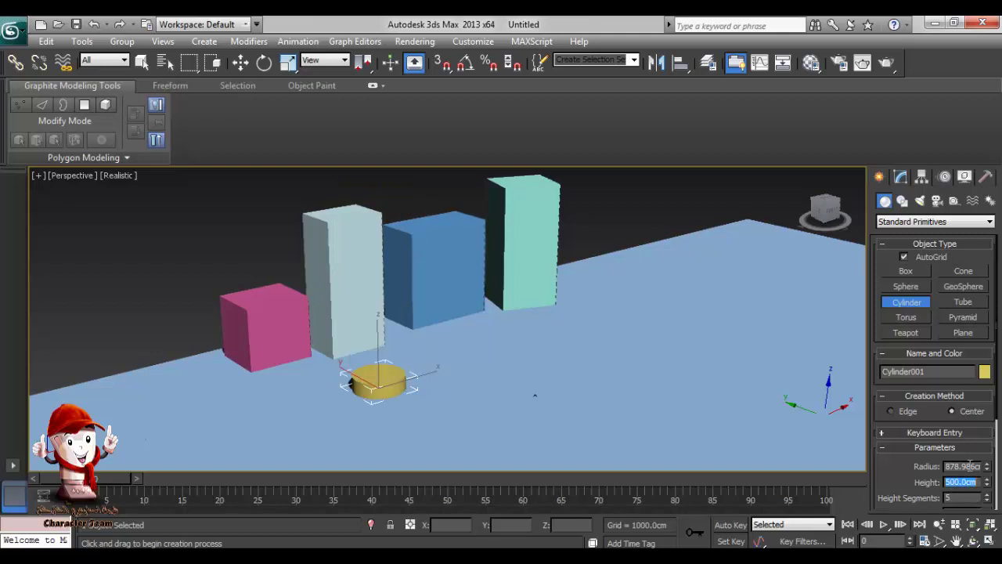
middle_drag(605, 403, 696, 347)
scroll(689, 354, down, 5)
scroll(728, 377, up, 5)
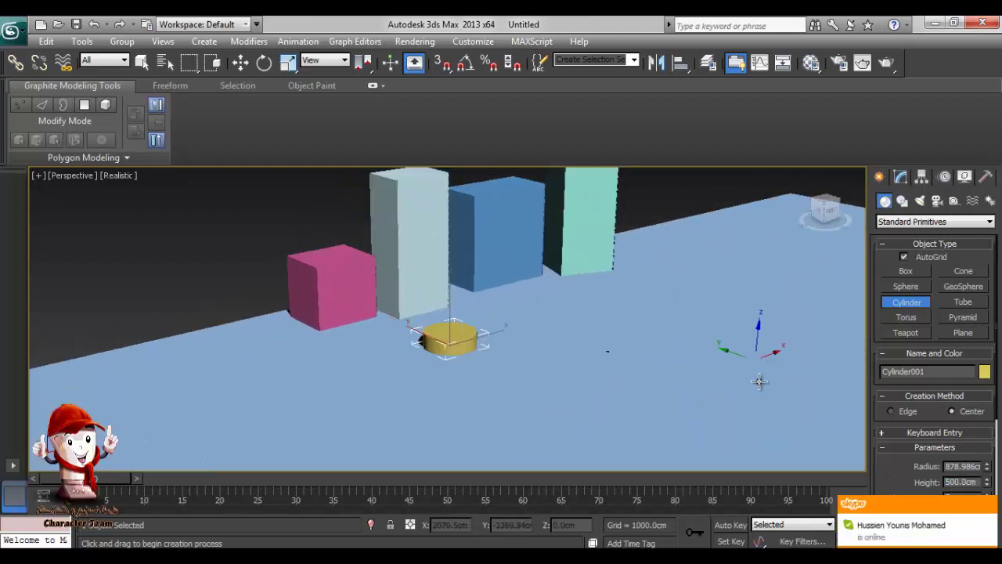
text(40)
key(Return)
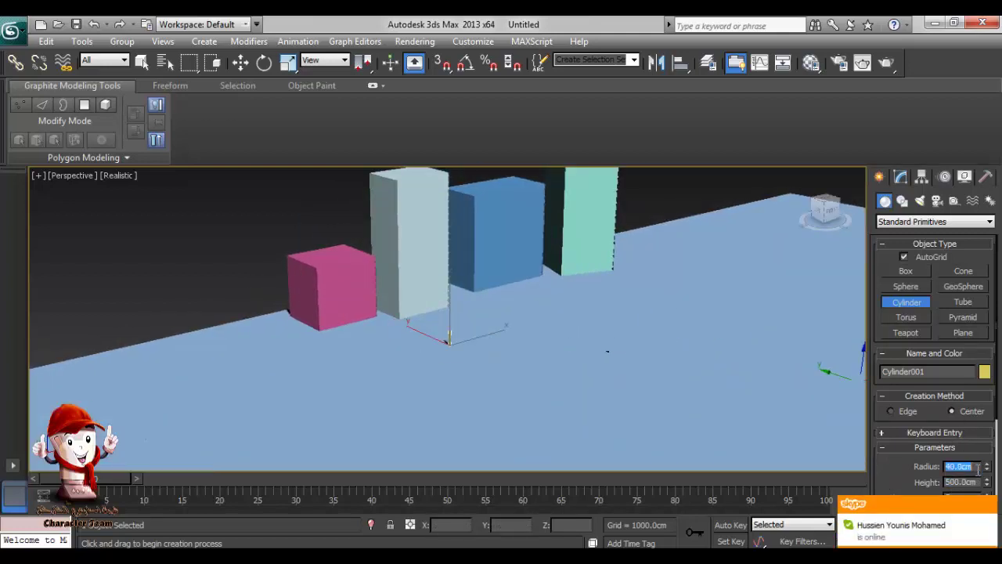
alt+middle_drag(566, 357, 490, 365)
scroll(544, 360, up, 1)
scroll(475, 396, up, 2)
scroll(503, 322, up, 3)
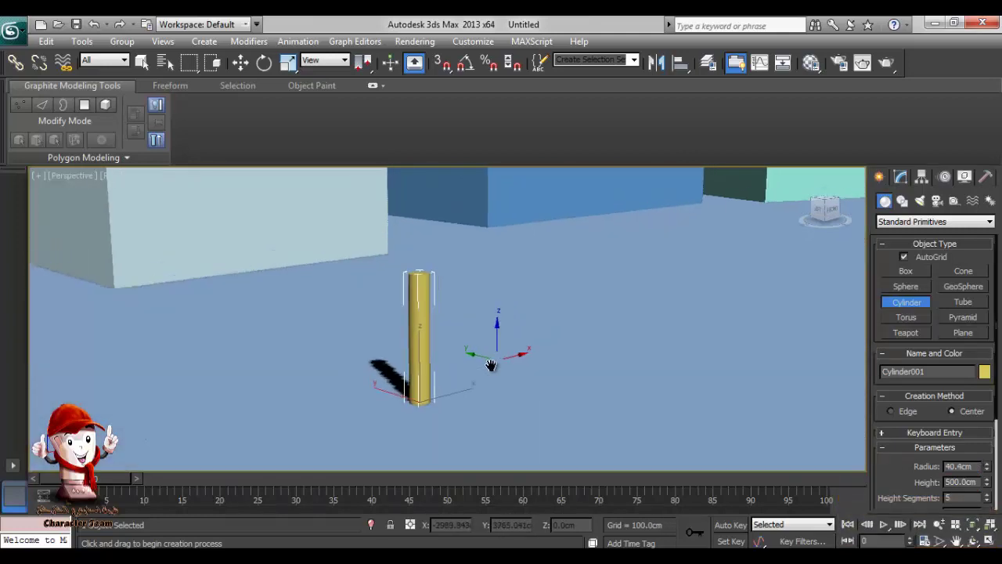
- Set the pole cylinder's radius to 60 cm
key(w)
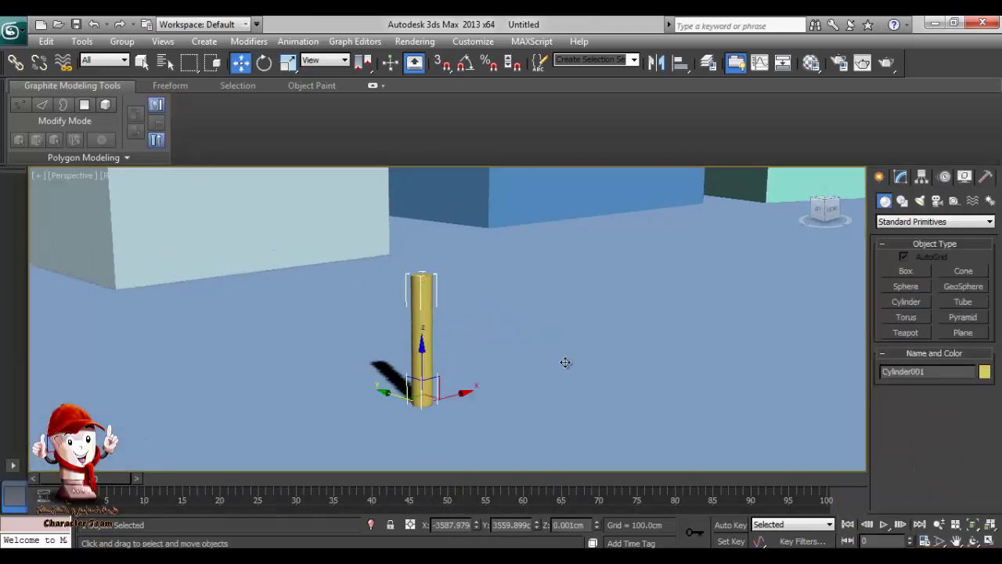
click(901, 178)
drag(975, 386, 807, 398)
text(50)
key(Return)
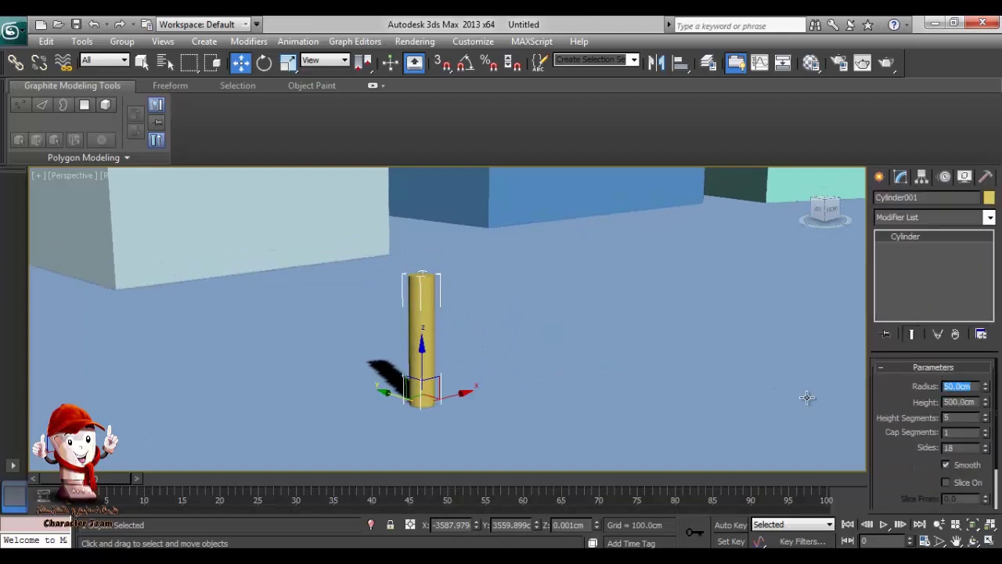
text(60)
key(Return)
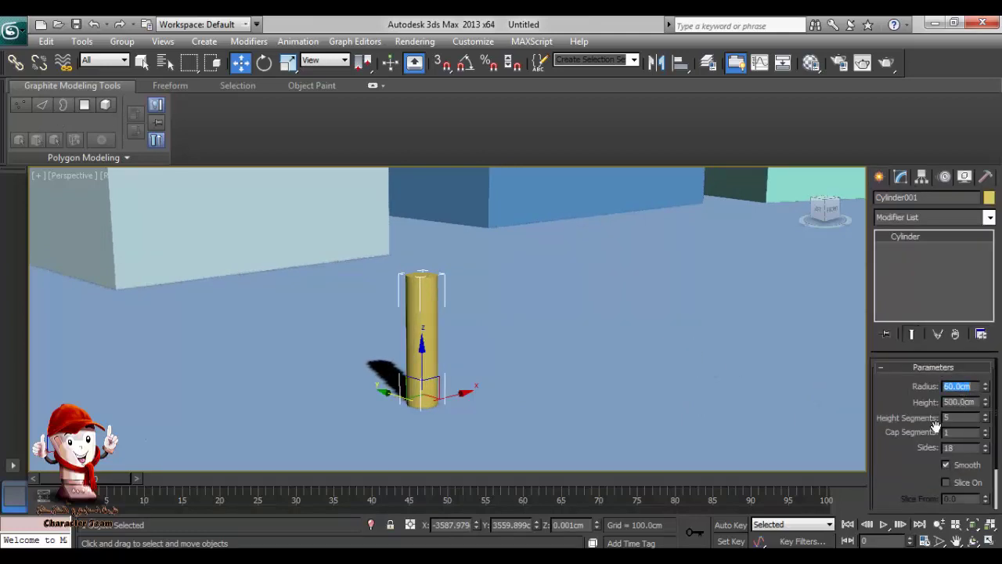
middle_drag(481, 283, 484, 293)
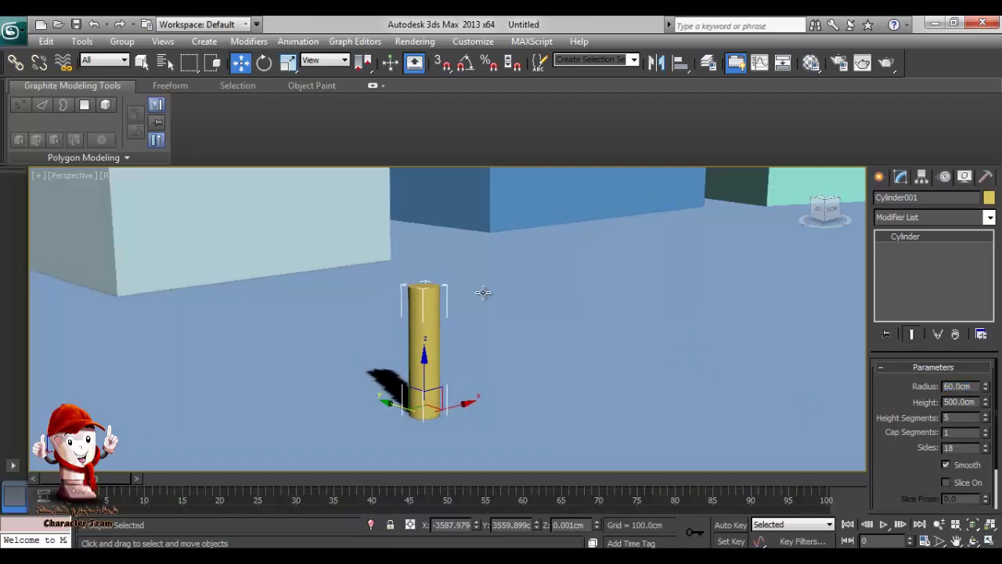
- Clone the pole along X in the top view as 4 copies spaced about 477 cm apart
scroll(485, 304, down, 4)
key(t)
key(z)
scroll(538, 380, down, 5)
scroll(586, 367, down, 10)
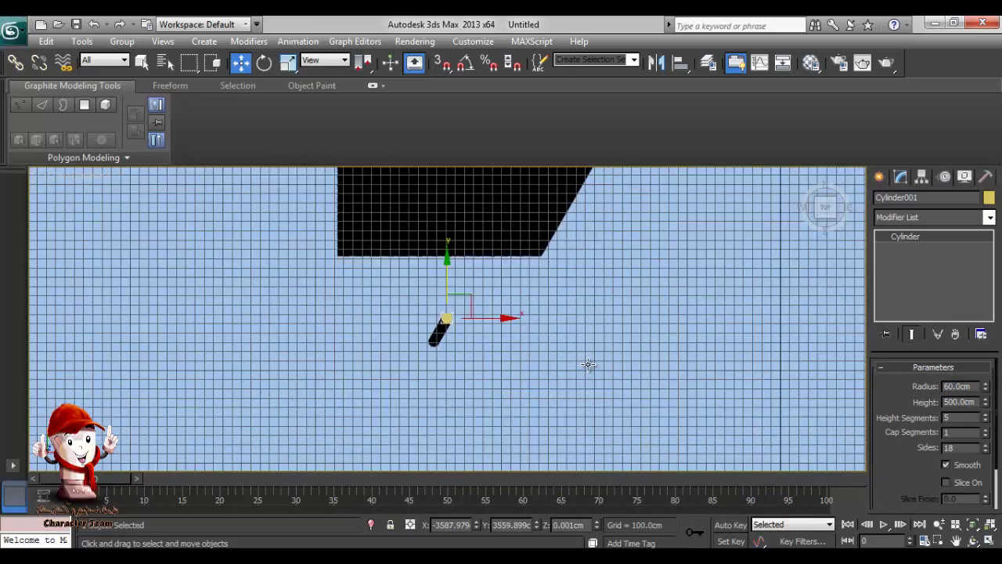
middle_drag(559, 386, 436, 417)
mouse_move(372, 351)
shift+mouse_down()
mouse_move(405, 352)
mouse_move(394, 354)
shift+mouse_up()
click(536, 295)
click(536, 296)
click(536, 295)
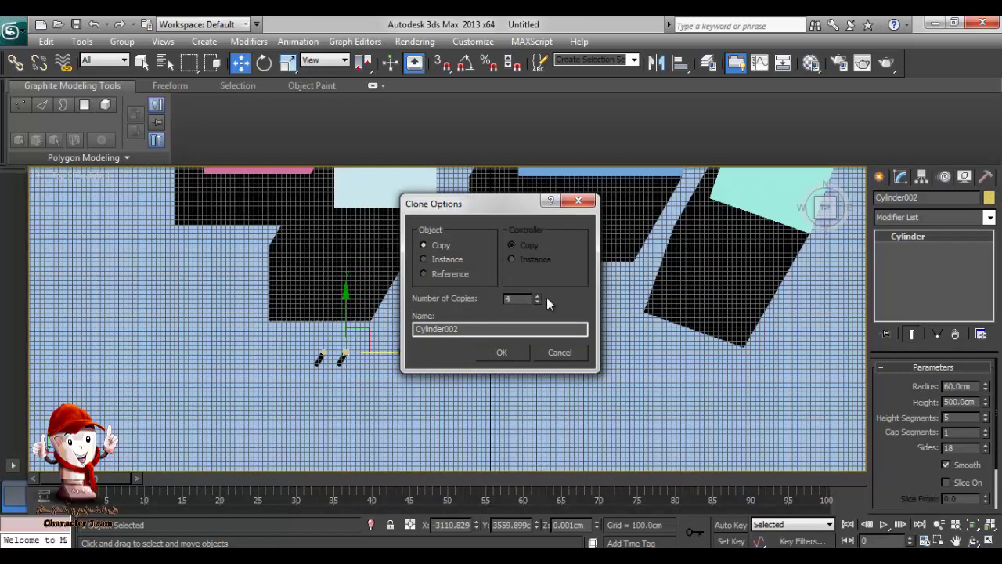
click(503, 352)
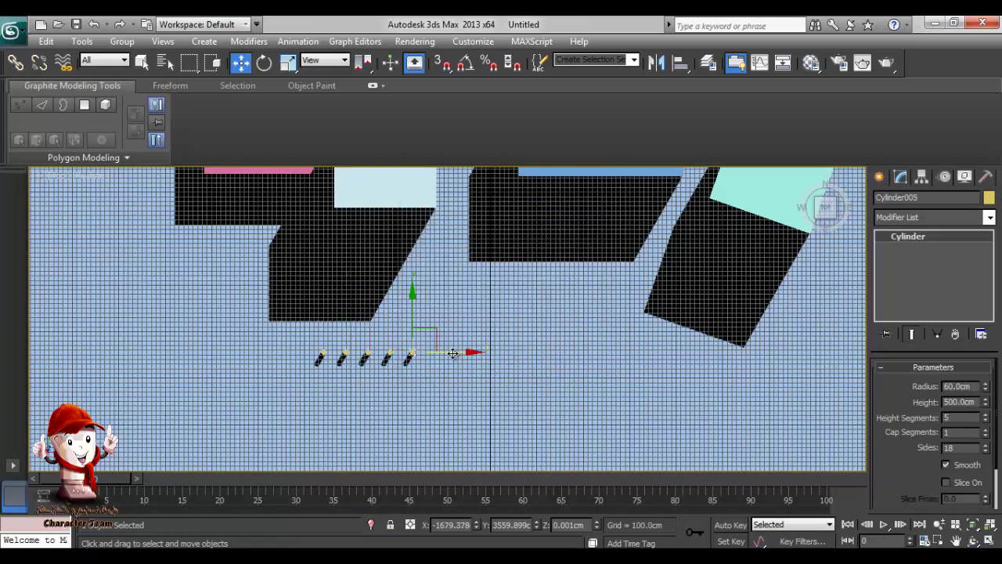
- Extend the pole row along X with 2 instances of its last pole, spaced about 507 cm apart
drag(456, 354, 476, 353)
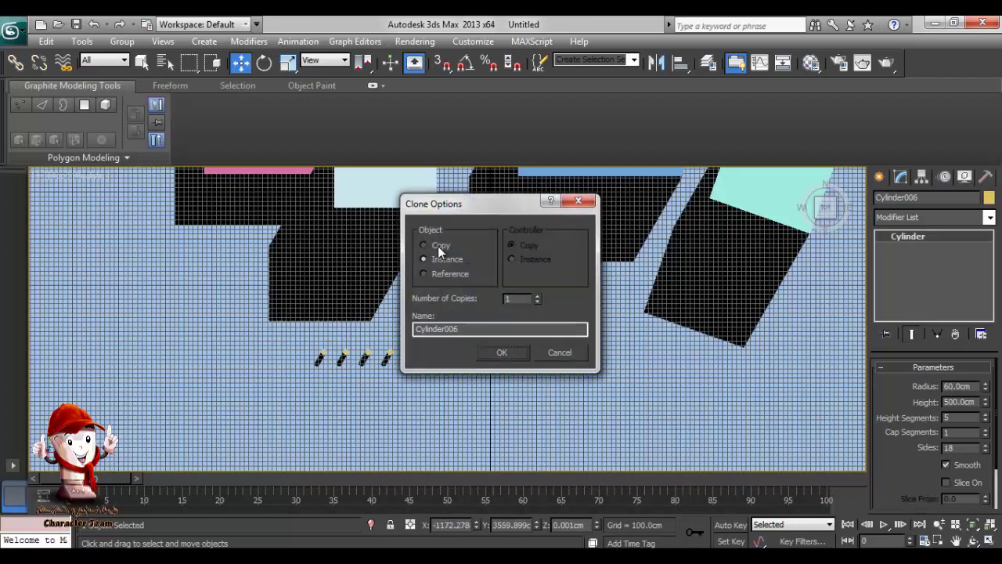
click(537, 296)
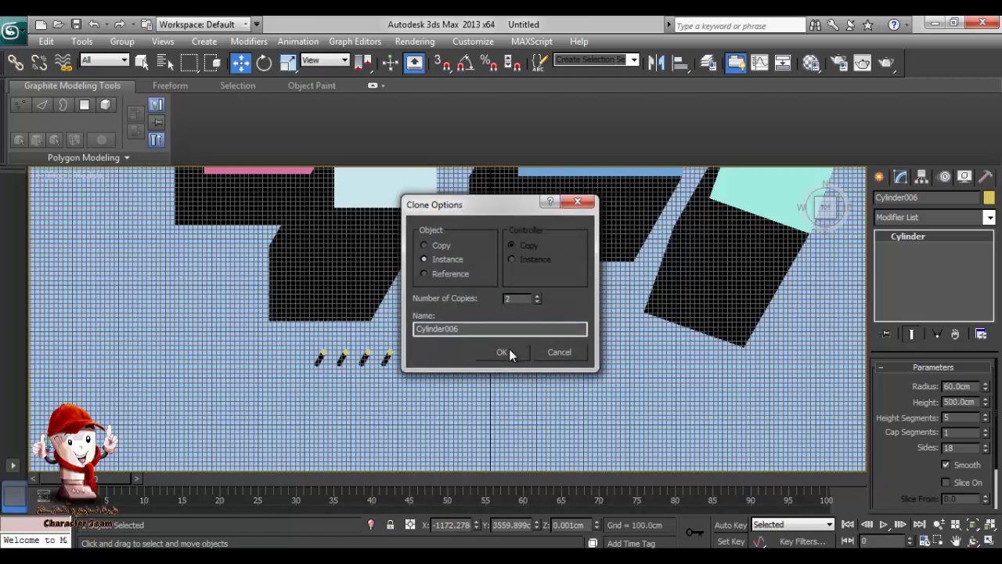
click(509, 351)
- Clone the last two poles of the row toward the buildings as two additional instanced pairs
ctrl+click(439, 352)
shift+drag(447, 316, 449, 305)
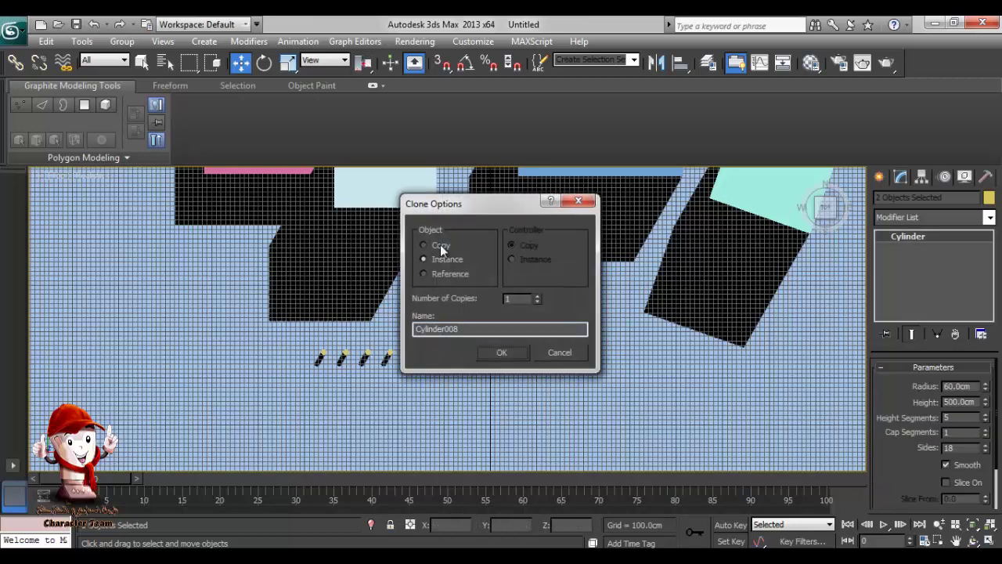
click(506, 354)
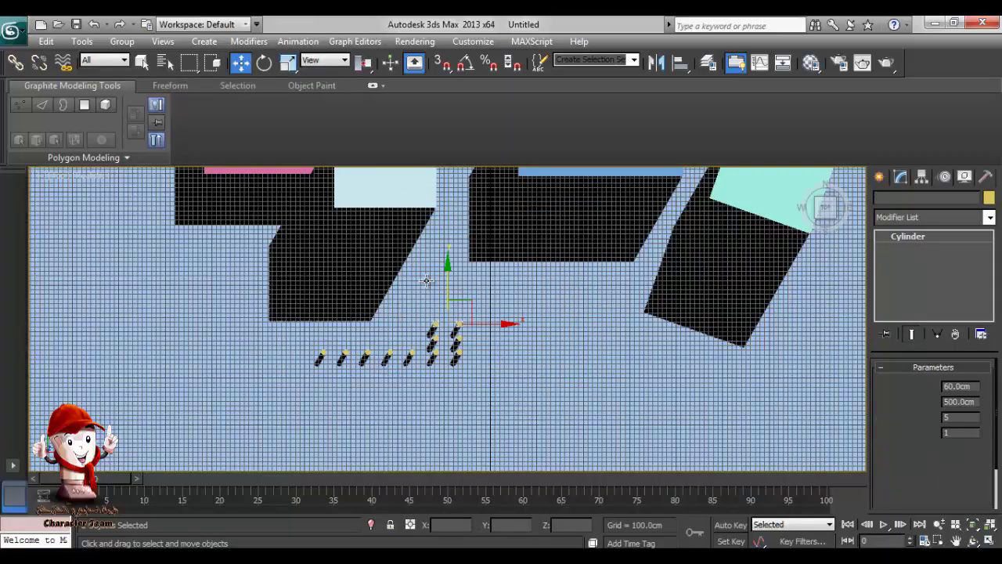
- Extend the front pole row along X with 5 clones of its end pole in the perspective view
mouse_move(438, 407)
alt+middle_down()
mouse_move(476, 298)
mouse_move(481, 315)
alt+middle_up()
key(p)
alt+middle_drag(504, 359, 463, 383)
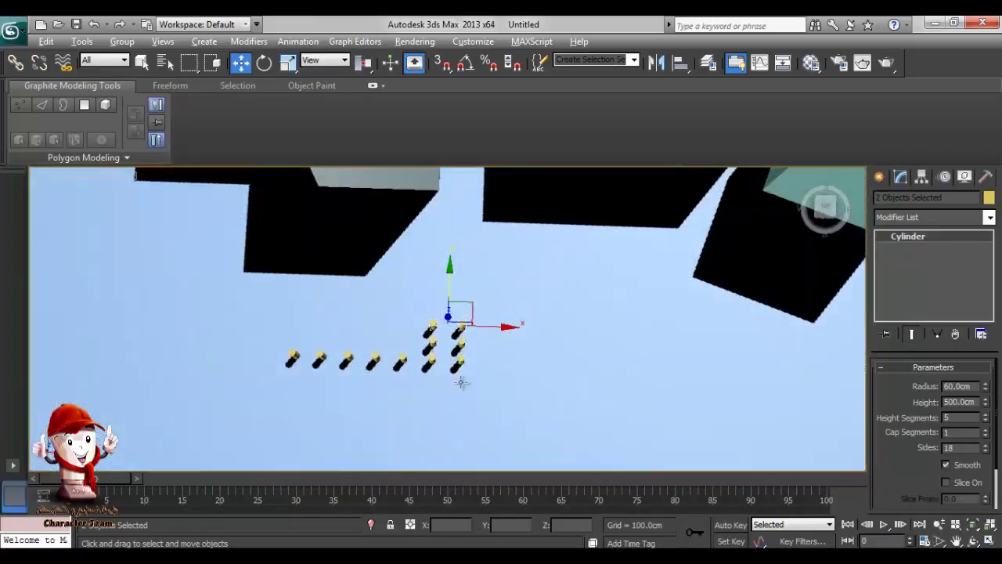
click(459, 363)
mouse_move(494, 365)
shift+mouse_down()
mouse_move(527, 365)
mouse_move(518, 364)
shift+mouse_up()
click(538, 299)
click(538, 298)
click(539, 297)
click(539, 296)
click(505, 351)
click(495, 290)
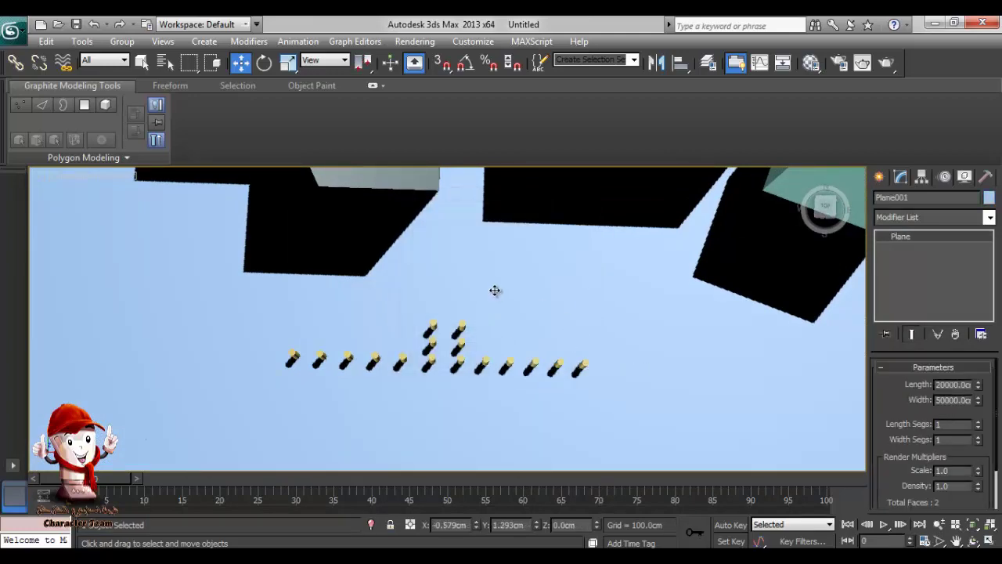
- Examine the pole rows against the building boxes in the perspective view
scroll(495, 290, down, 5)
alt+middle_drag(480, 351, 532, 253)
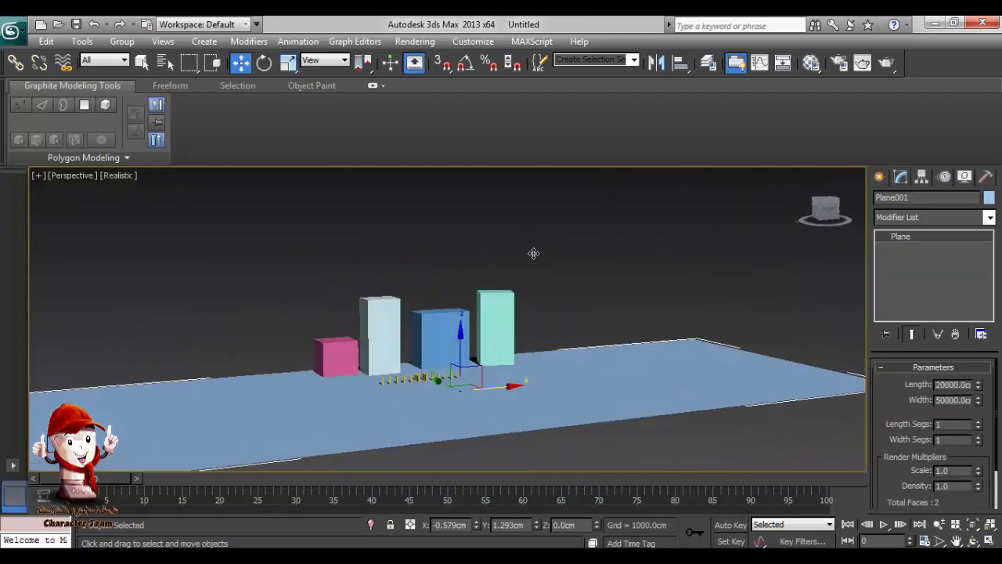
scroll(520, 286, up, 5)
scroll(502, 254, up, 2)
middle_drag(504, 320, 549, 379)
scroll(502, 254, up, 3)
scroll(582, 375, up, 2)
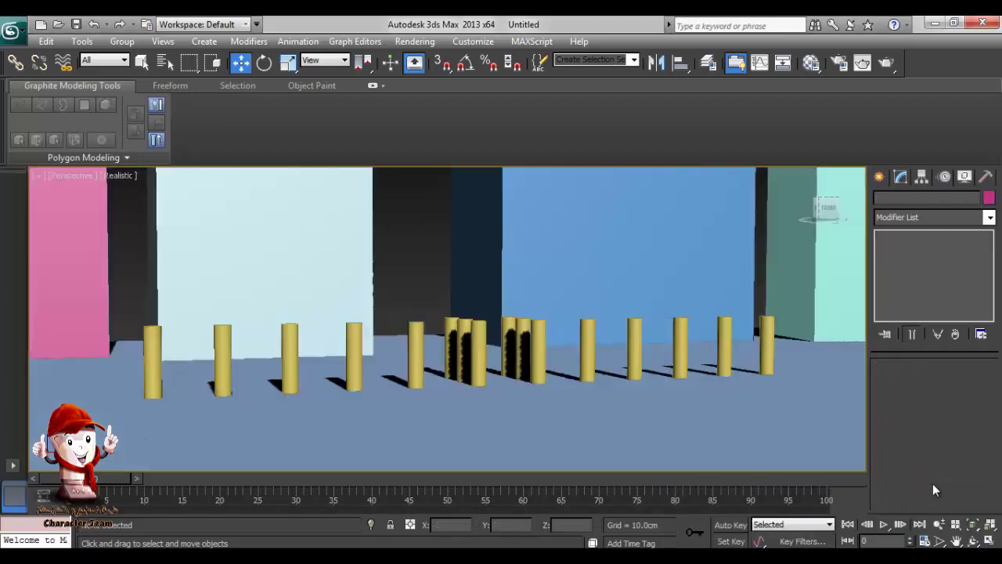
scroll(558, 383, down, 5)
alt+middle_drag(558, 383, 566, 419)
key(f)
scroll(537, 398, up, 8)
scroll(583, 418, up, 3)
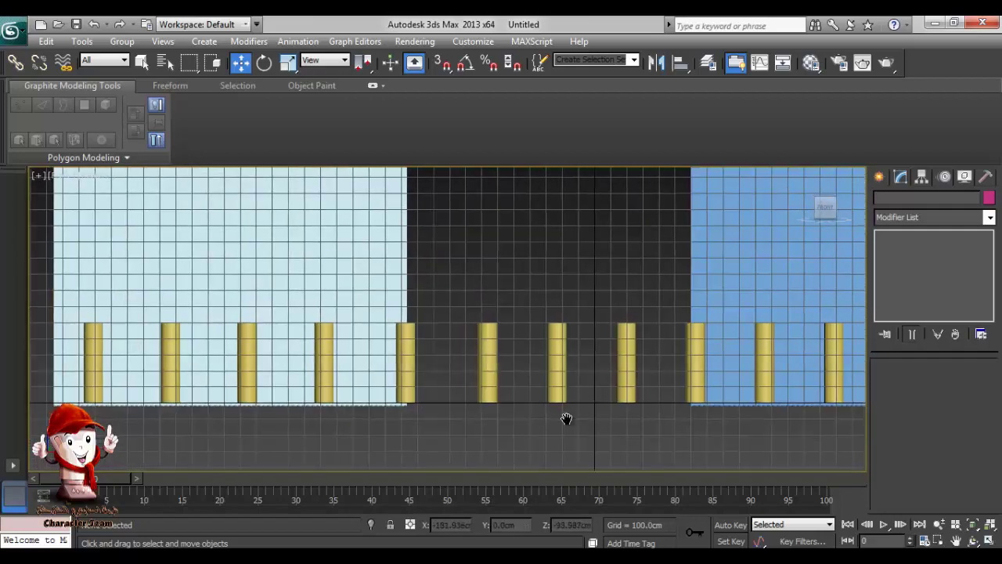
click(883, 177)
middle_drag(675, 420, 495, 423)
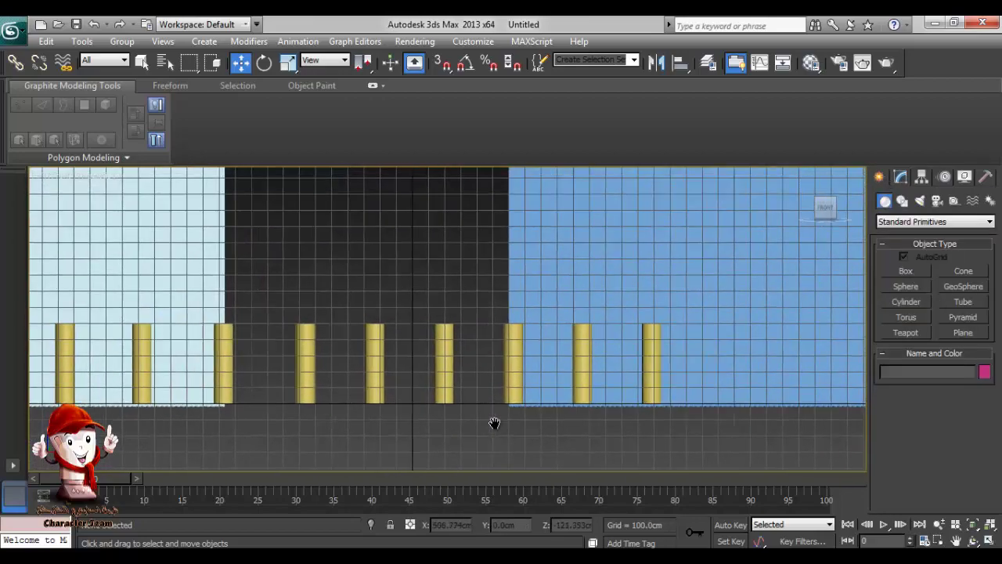
middle_drag(699, 391, 664, 384)
drag(681, 354, 609, 384)
key(ctrl+z)
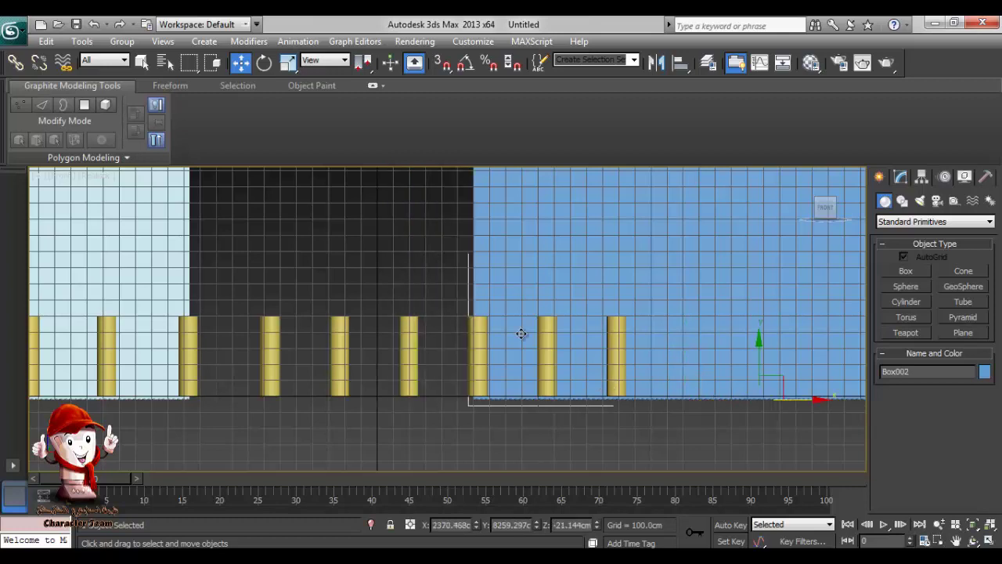
- Draw a box about 554 cm wide, 213 cm long and 51 cm high in the front view with AutoGrid off
click(923, 272)
drag(684, 376, 534, 398)
key(p)
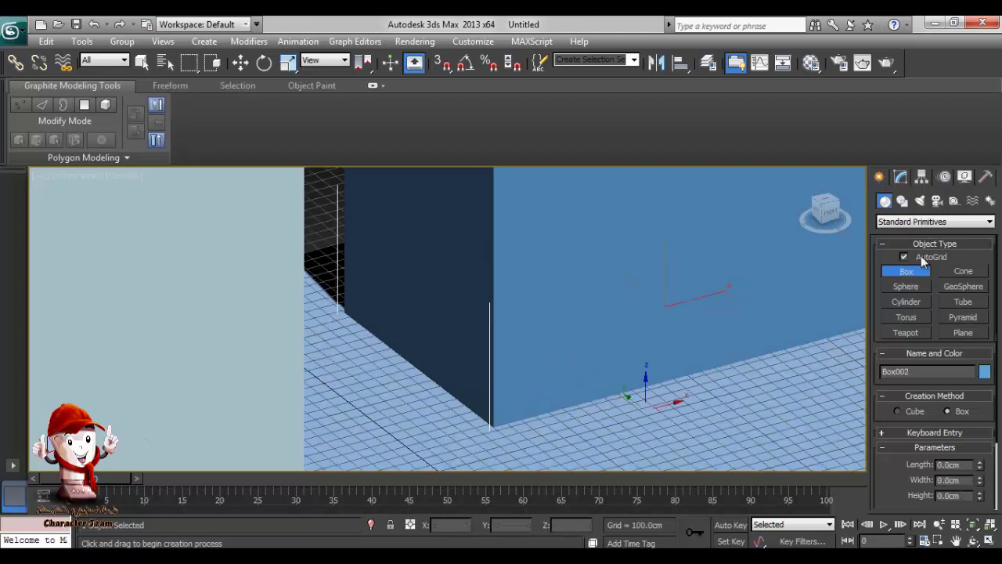
key(f)
scroll(385, 418, up, 5)
middle_drag(385, 418, 592, 337)
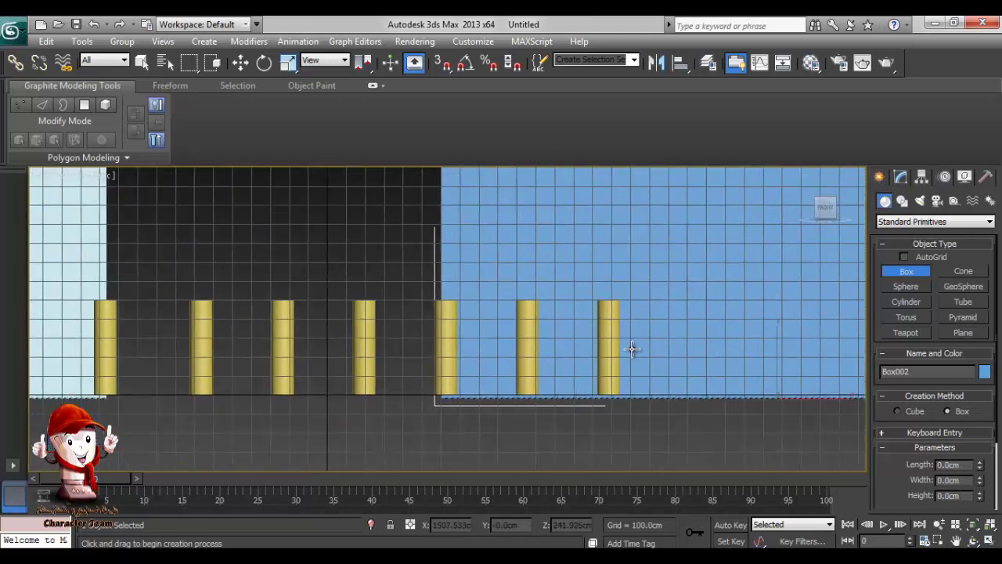
drag(634, 355, 528, 395)
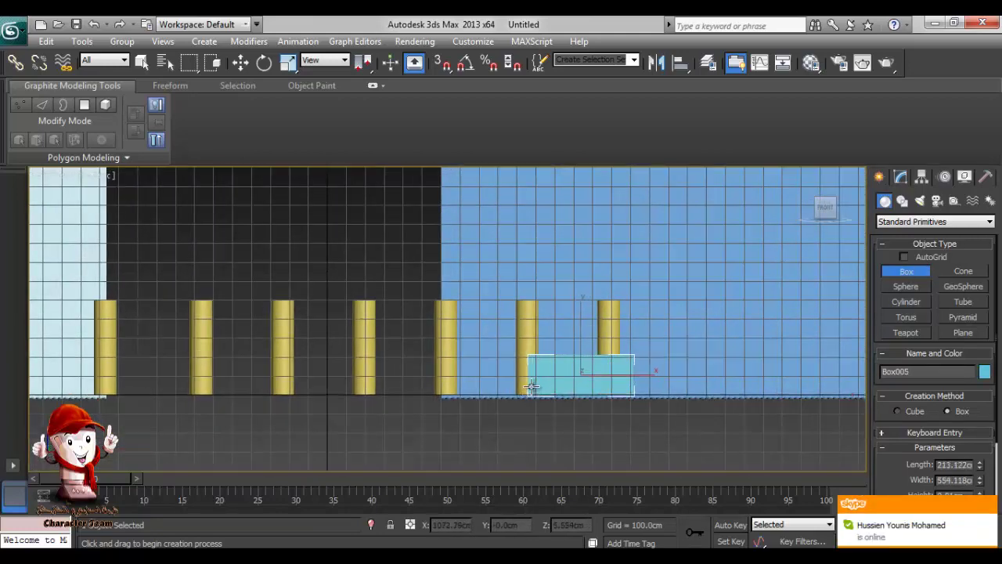
key(p)
click(549, 399)
alt+middle_drag(549, 399, 631, 440)
scroll(540, 368, up, 5)
middle_drag(509, 356, 428, 207)
click(636, 369)
middle_drag(635, 369, 521, 413)
- Set the new box's height to 12 cm
drag(896, 500, 947, 476)
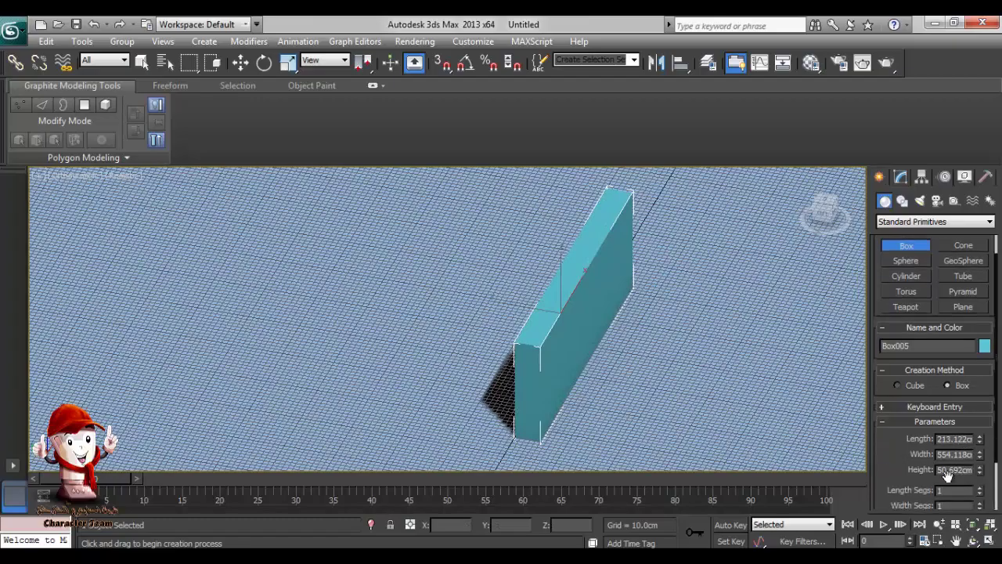
alt+middle_drag(741, 418, 664, 410)
text(30)
key(Return)
key(Return)
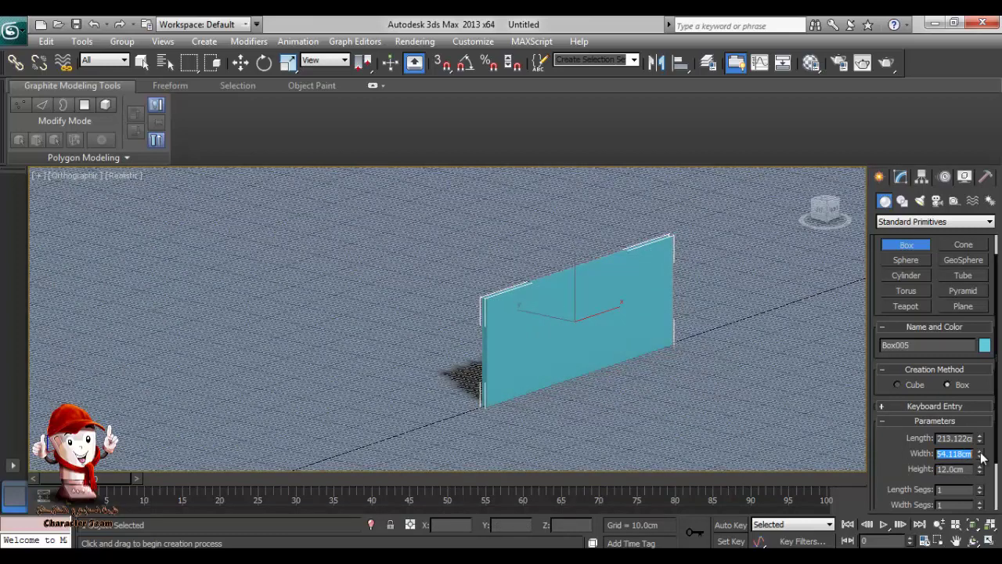
- Set the new box's width to 200 cm and its length to 30 cm
drag(981, 455, 982, 458)
text(10)
key(Return)
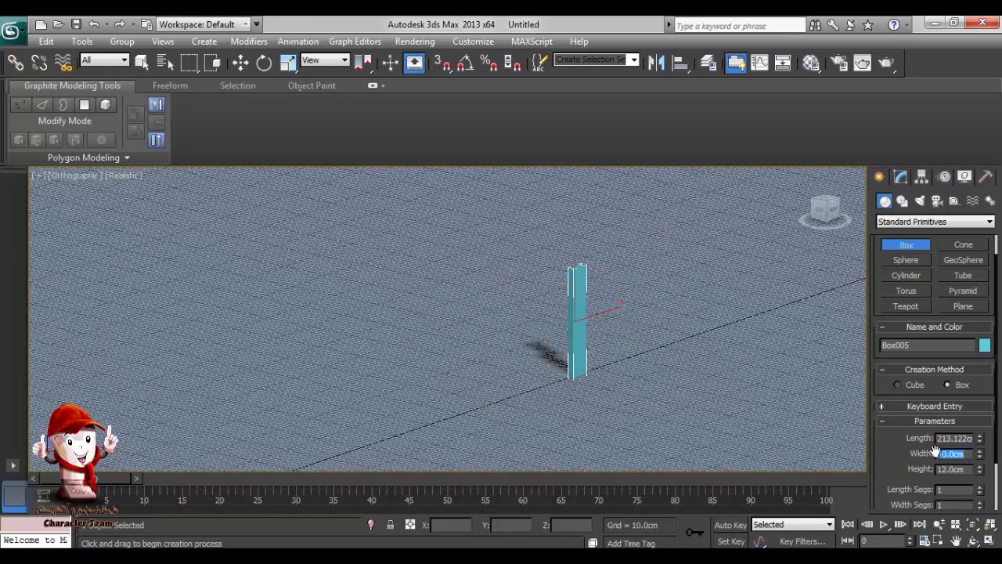
mouse_move(650, 446)
alt+middle_down()
mouse_move(611, 413)
mouse_move(667, 448)
alt+middle_up()
text(200)
key(Return)
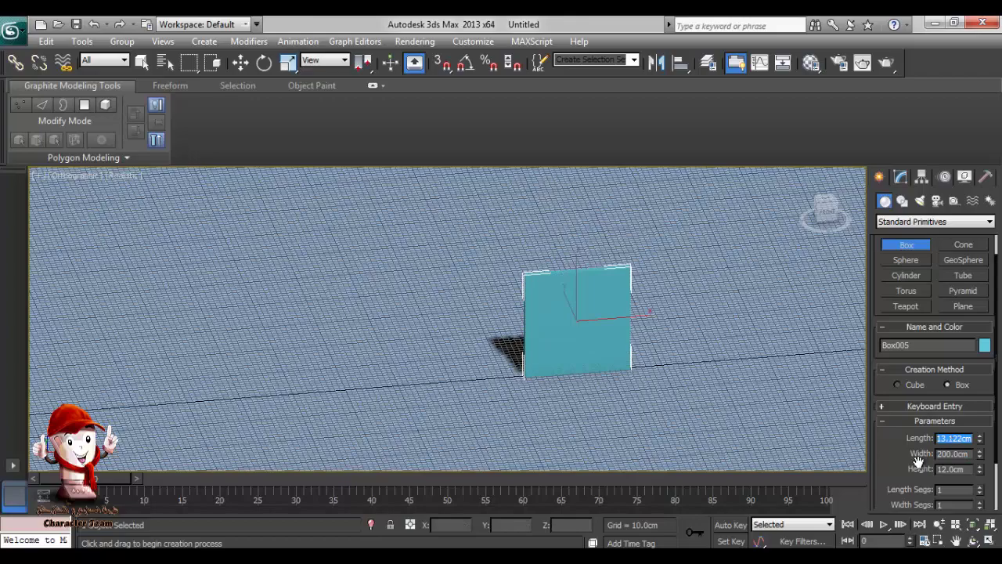
text(30)
key(Return)
alt+middle_drag(657, 425, 693, 404)
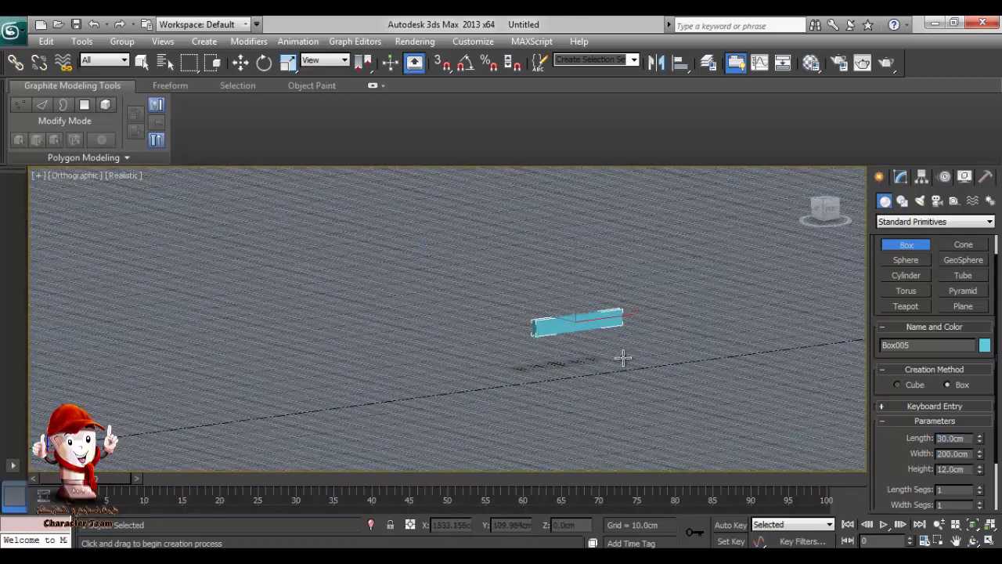
- Move the small box down to ground level at the foot of the end pole in the front view
key(p)
scroll(624, 364, down, 3)
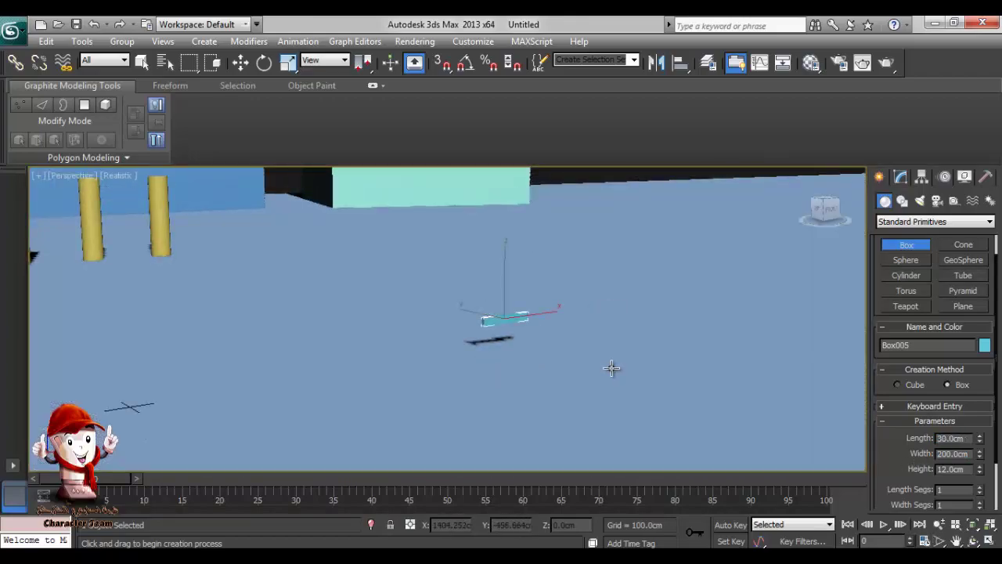
key(f)
scroll(608, 405, down, 4)
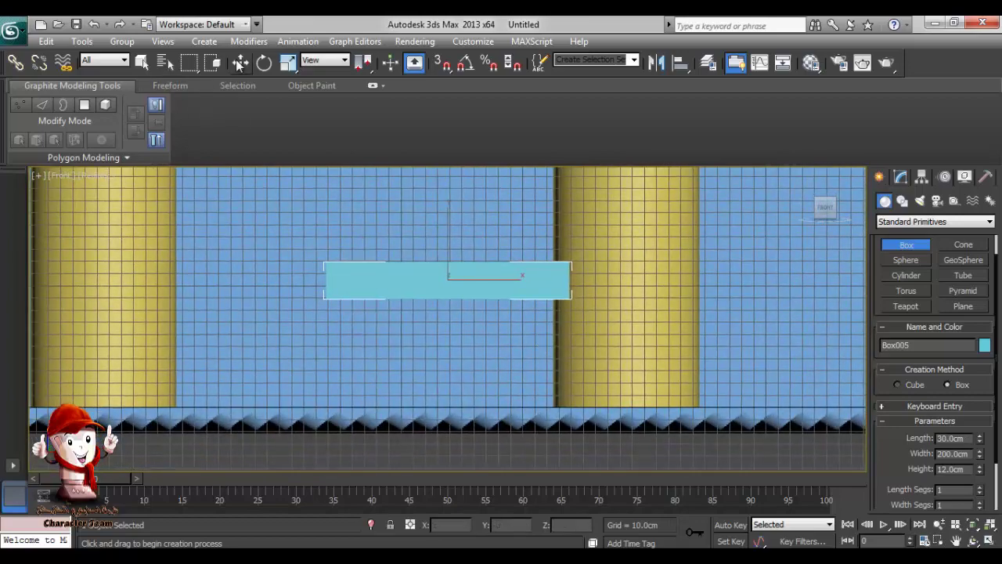
click(240, 63)
drag(477, 266, 608, 350)
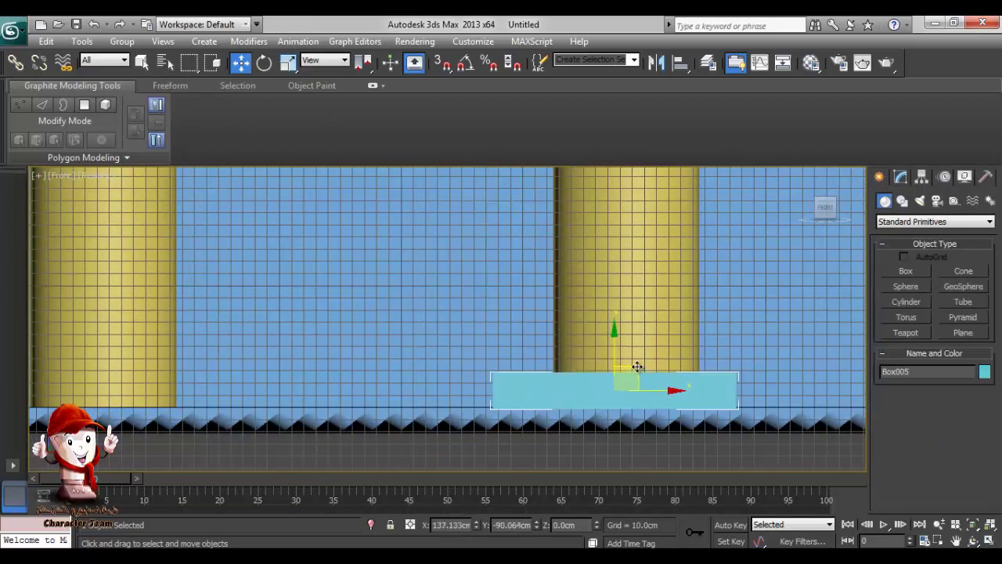
drag(638, 367, 638, 367)
alt+middle_drag(496, 405, 647, 398)
- Move the small box in the top view to just beyond the end of the front pole row
scroll(654, 398, down, 10)
key(t)
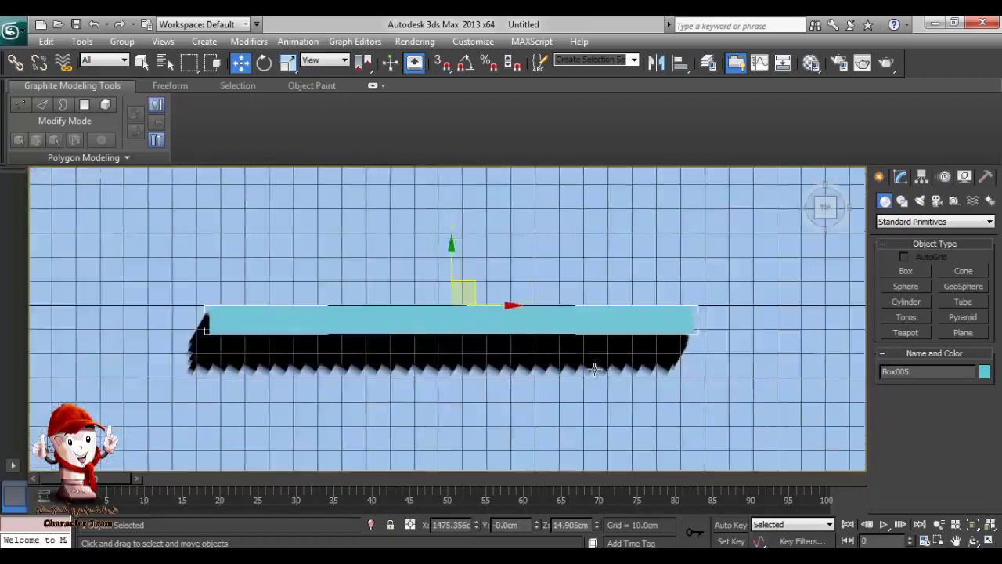
scroll(596, 323, down, 10)
middle_drag(595, 323, 584, 398)
scroll(584, 398, down, 2)
drag(460, 342, 466, 197)
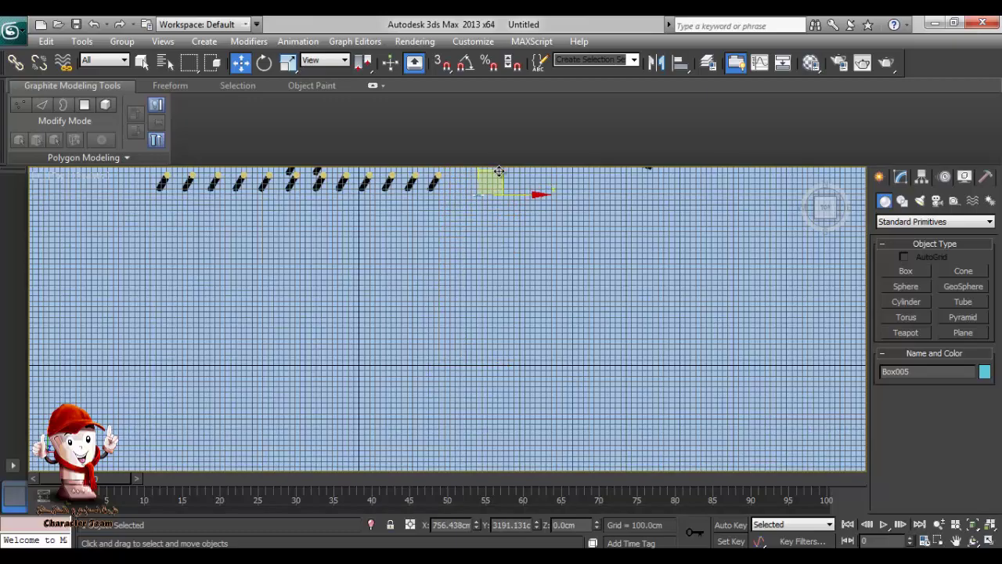
- Frame the small box in the perspective view and isolate it from the rest of the scene
alt+middle_drag(448, 350, 468, 250)
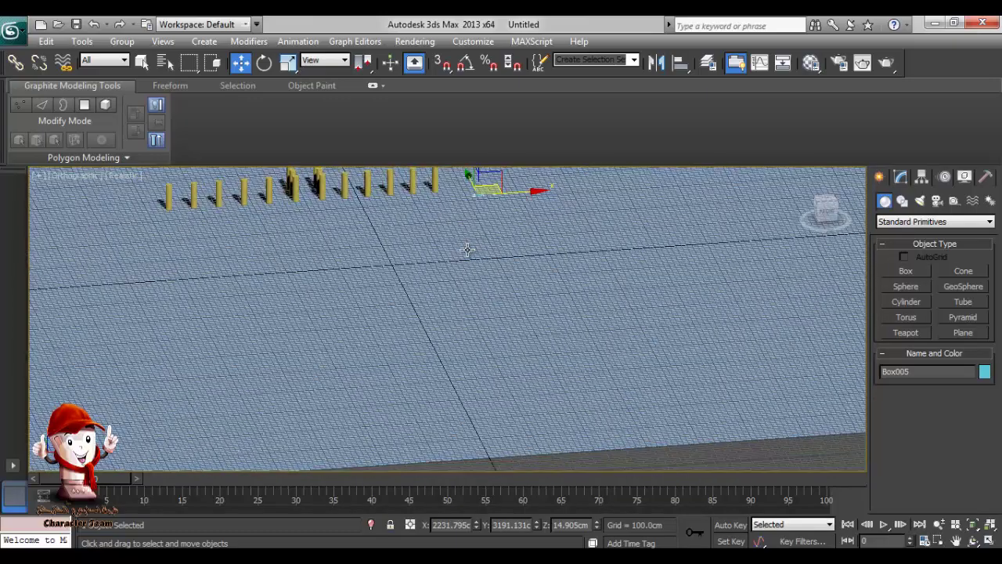
key(p)
middle_drag(535, 240, 517, 345)
scroll(517, 345, up, 4)
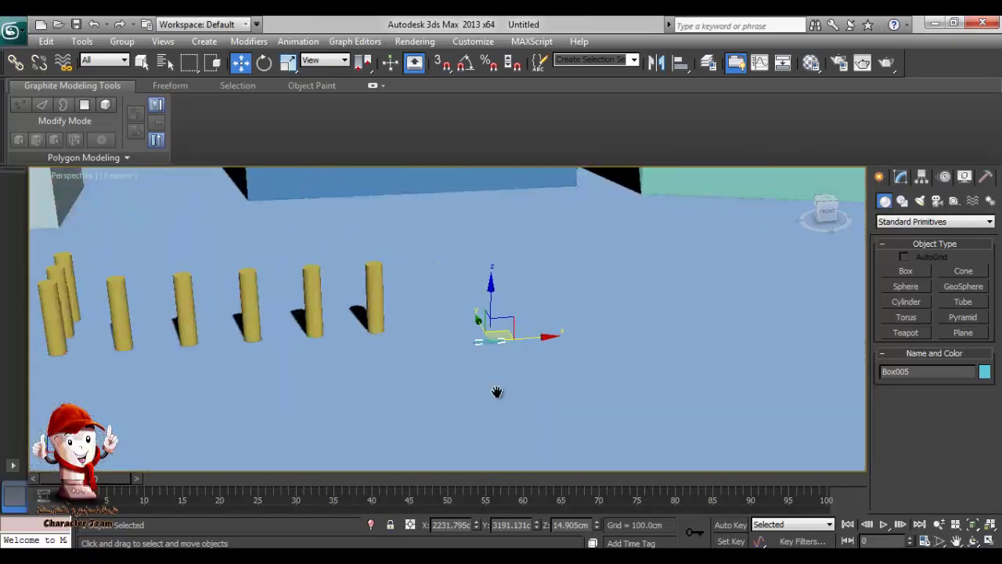
scroll(497, 407, up, 2)
middle_drag(536, 393, 483, 421)
scroll(500, 369, up, 3)
key(z)
click(373, 526)
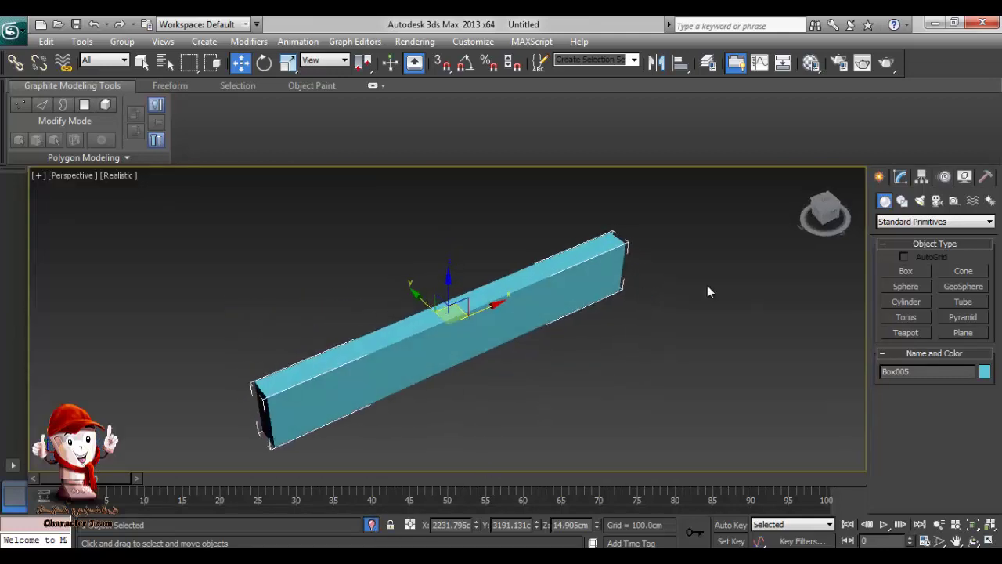
- Create a cylinder with AutoGrid on the small box's top face near its end, about 4 cm in radius and 32 cm high
click(907, 302)
click(919, 259)
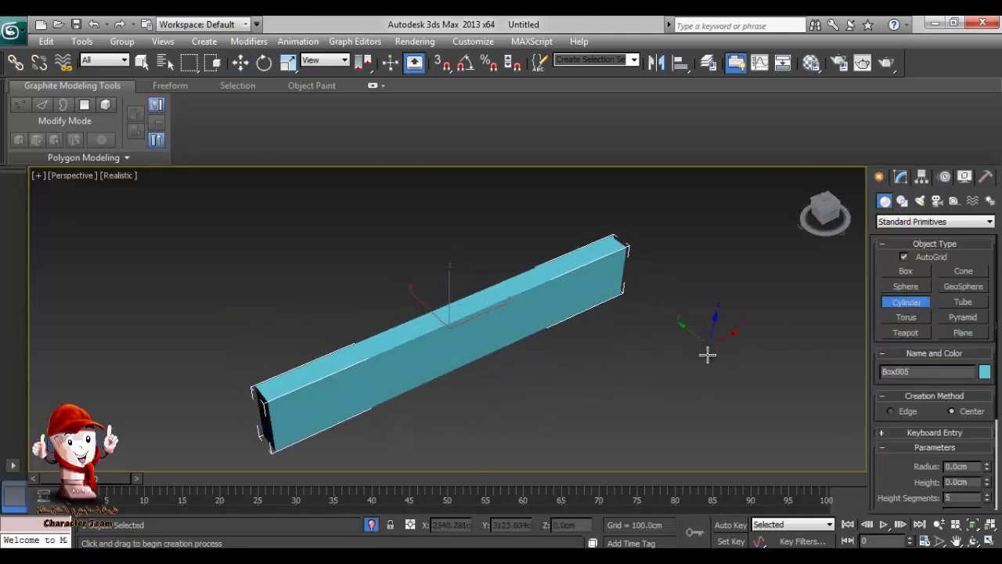
alt+middle_drag(707, 355, 660, 439)
key(t)
middle_drag(610, 400, 458, 444)
scroll(593, 361, up, 2)
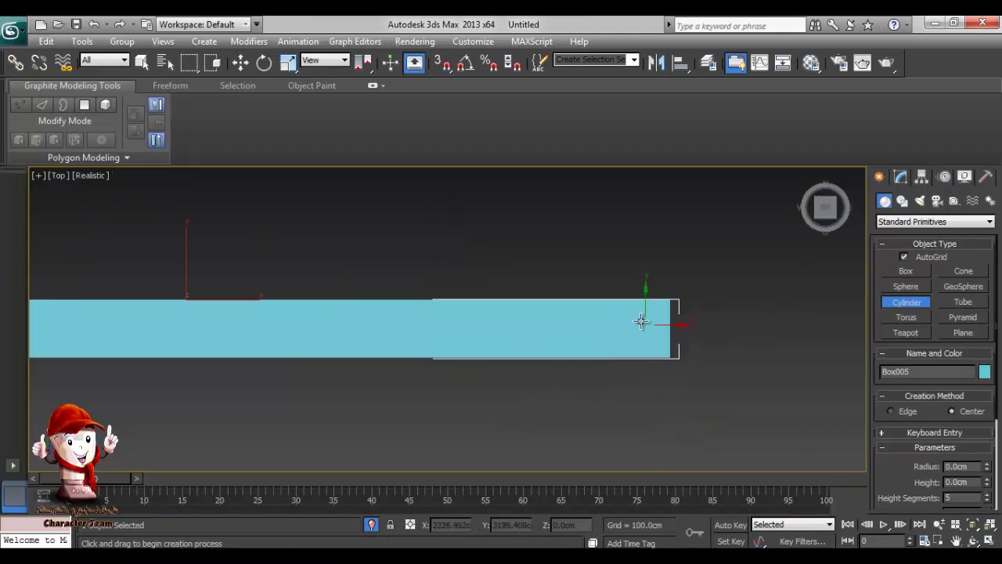
drag(644, 321, 631, 325)
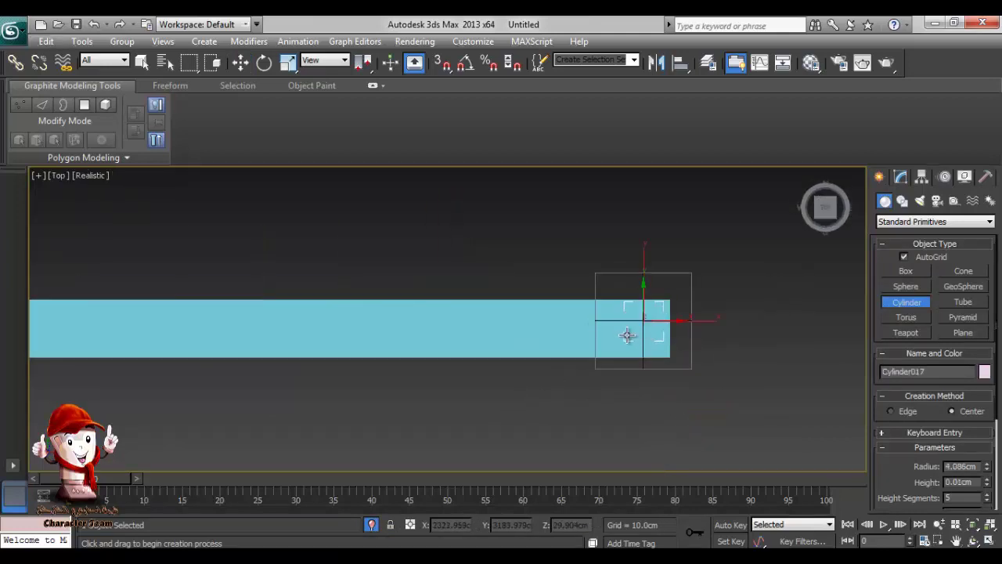
alt+middle_drag(628, 335, 662, 257)
click(647, 185)
middle_drag(687, 343, 688, 358)
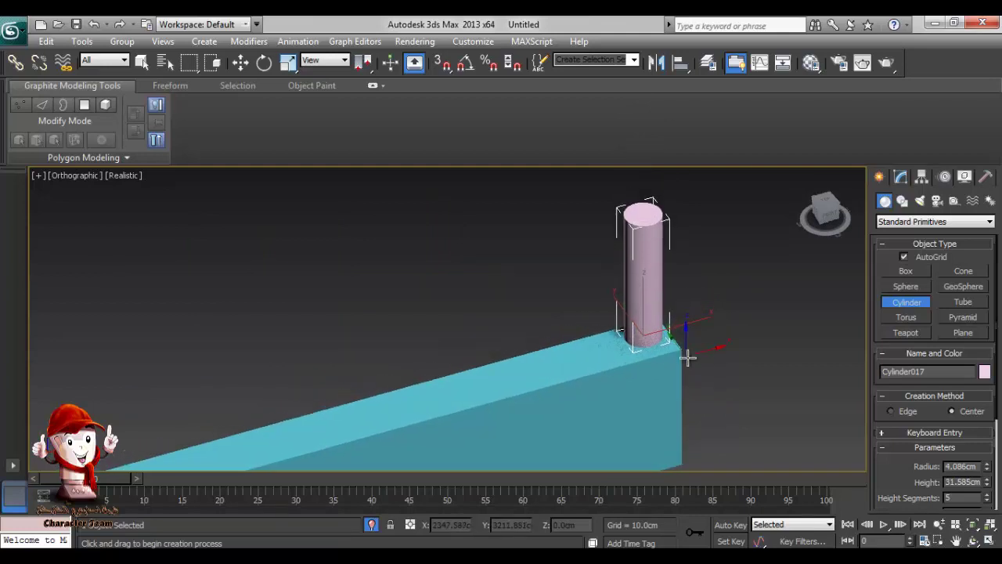
- Move the cylinder in the top view to the middle of the box's width close to its end
key(t)
middle_drag(622, 262, 672, 394)
scroll(671, 393, down, 2)
key(w)
drag(540, 268, 517, 294)
scroll(512, 376, down, 2)
scroll(492, 369, down, 6)
alt+middle_drag(512, 406, 480, 319)
- Set the cylinder's height to 100 cm and its radius to 2 cm
click(901, 177)
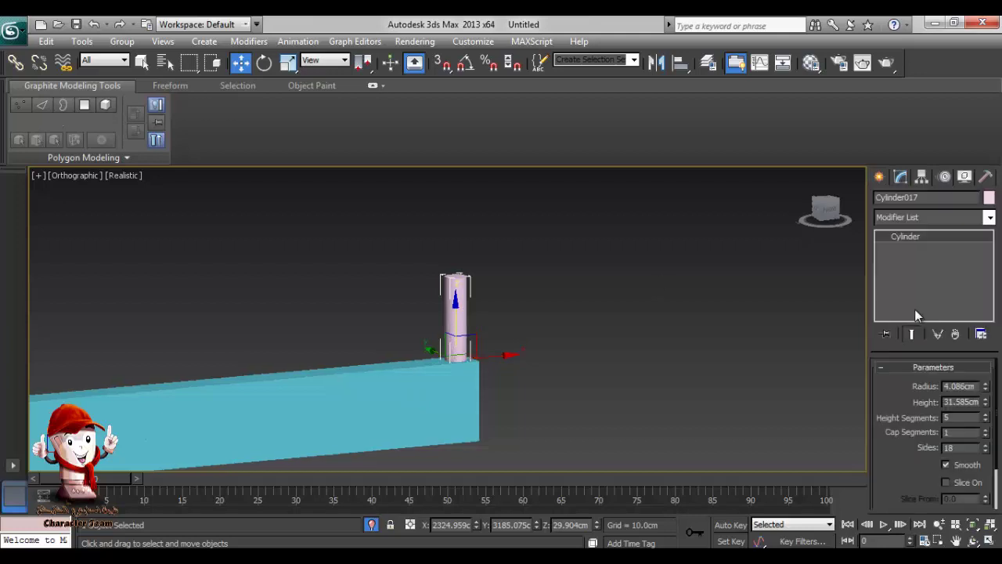
mouse_move(899, 463)
mouse_down()
mouse_move(888, 428)
mouse_move(901, 462)
mouse_up()
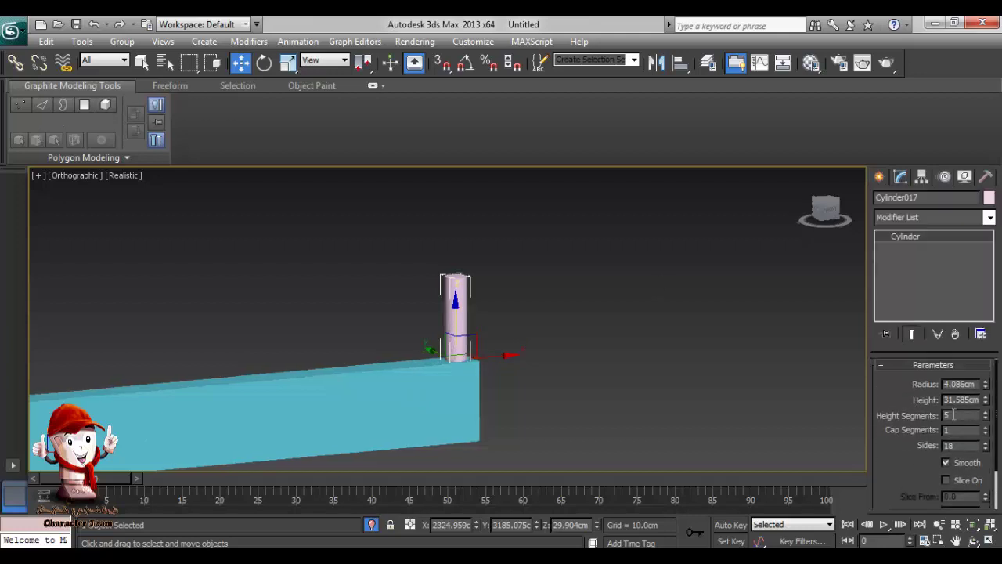
text(100)
key(Return)
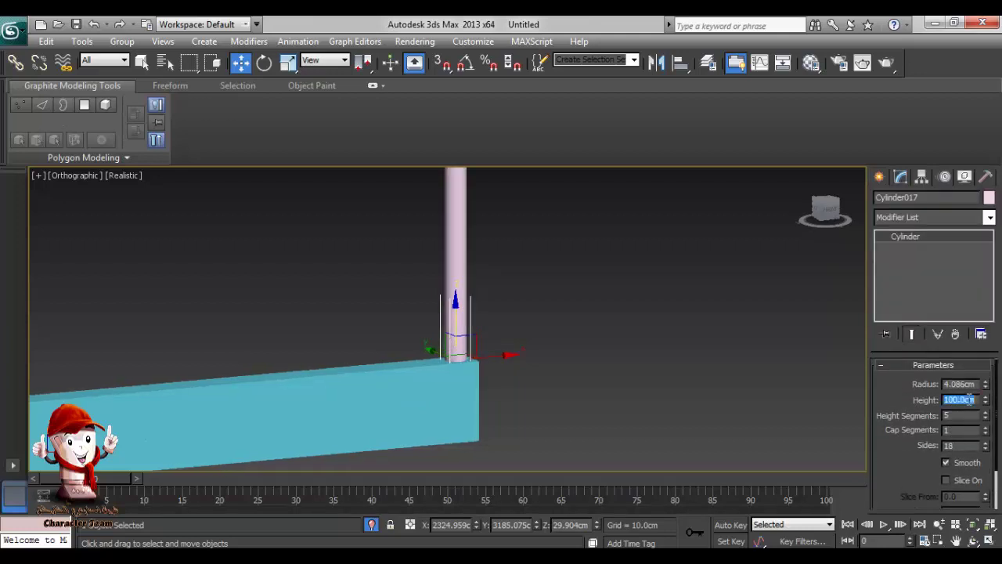
middle_drag(672, 318, 723, 375)
scroll(712, 336, down, 3)
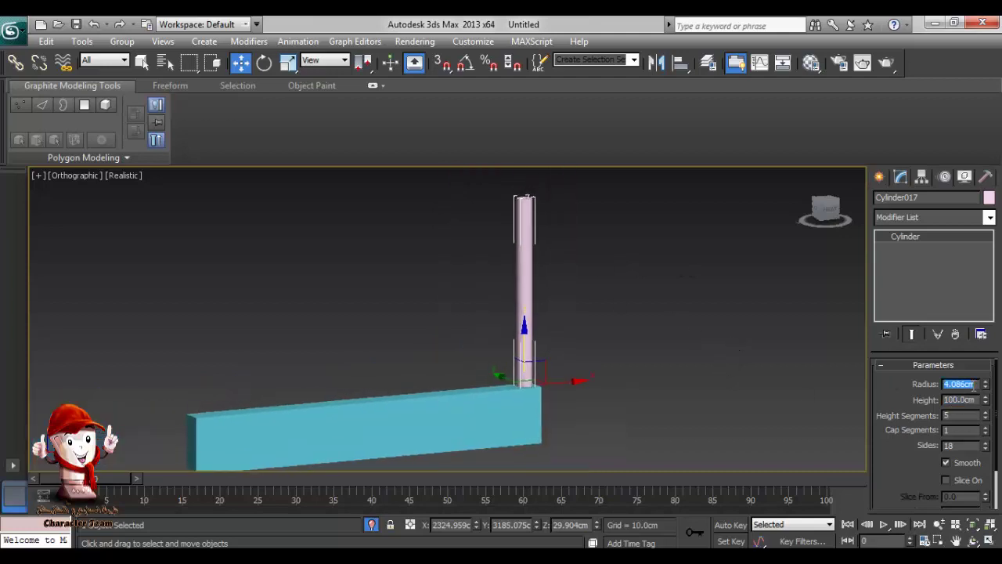
text(3)
key(Return)
text(2)
key(Return)
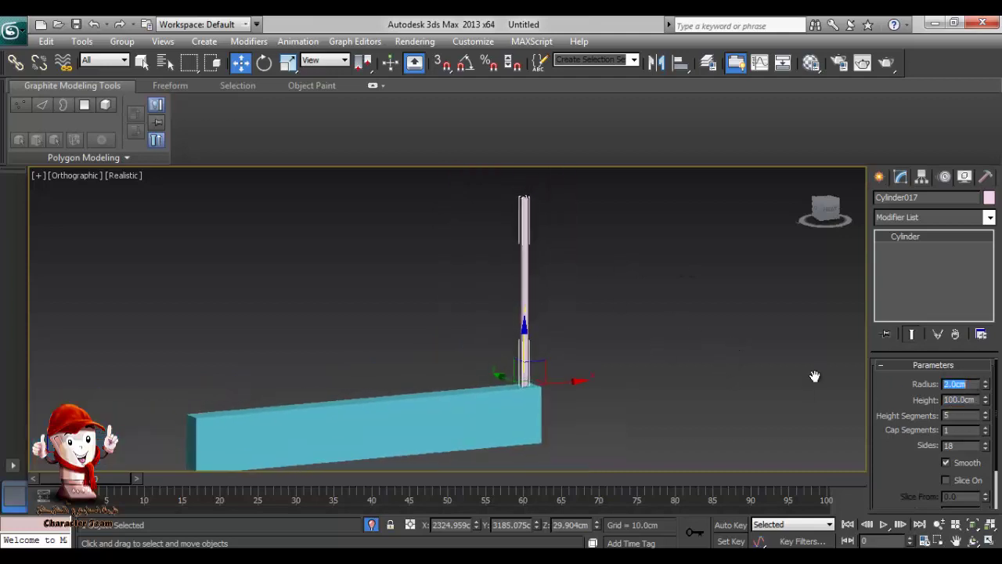
- Turn on edged faces and reduce the cylinder's height segments to 1
alt+middle_drag(814, 376, 643, 537)
middle_drag(612, 384, 639, 412)
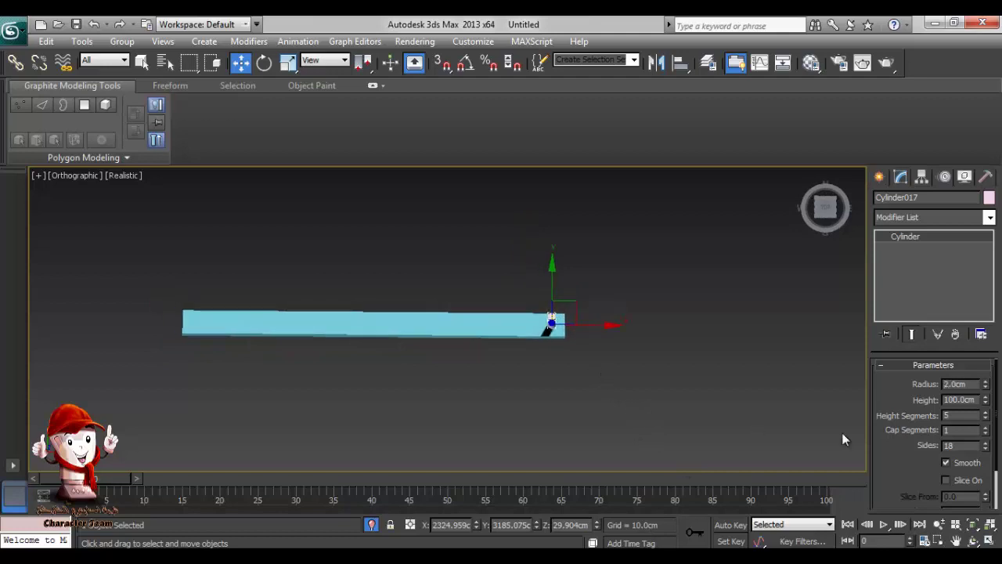
mouse_move(842, 432)
alt+middle_down()
mouse_move(658, 384)
mouse_move(638, 351)
alt+middle_up()
key(F4)
middle_drag(597, 431, 603, 380)
mouse_move(603, 380)
alt+middle_down()
mouse_move(547, 410)
mouse_move(551, 384)
alt+middle_up()
middle_drag(639, 313, 609, 388)
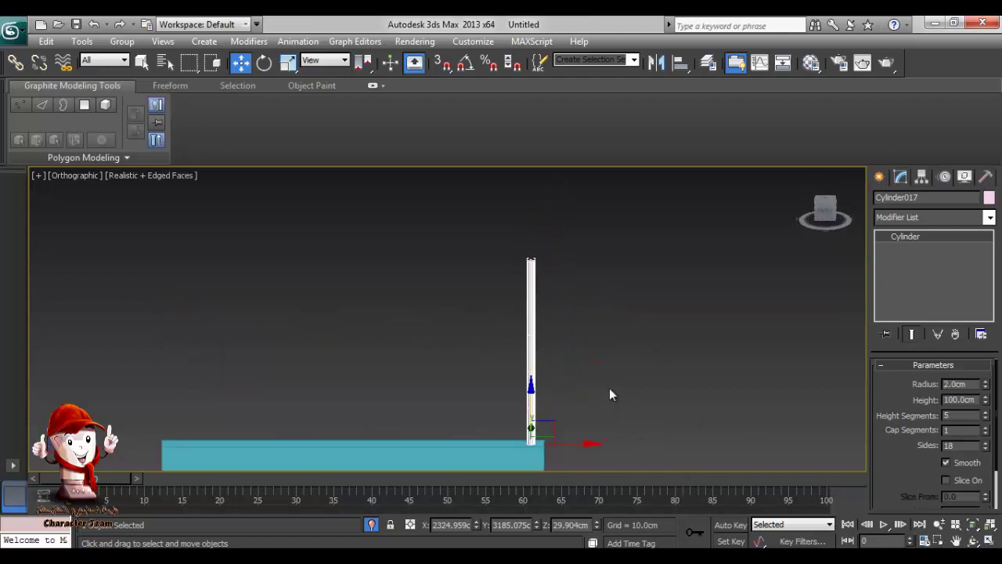
scroll(610, 388, up, 3)
mouse_move(728, 392)
middle_down()
mouse_move(605, 410)
mouse_move(601, 361)
mouse_move(640, 415)
mouse_move(634, 403)
mouse_move(784, 433)
middle_up()
scroll(601, 361, down, 2)
- Try to clone the cylinder along the box in the top view as 11 instances about 13 cm apart
key(t)
shift+drag(689, 334, 657, 337)
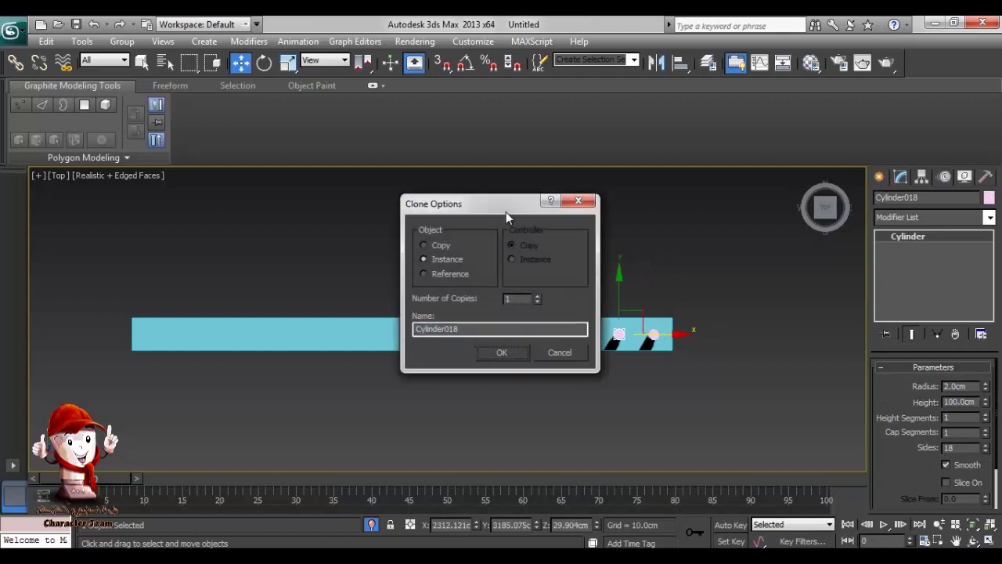
drag(506, 211, 819, 225)
click(851, 308)
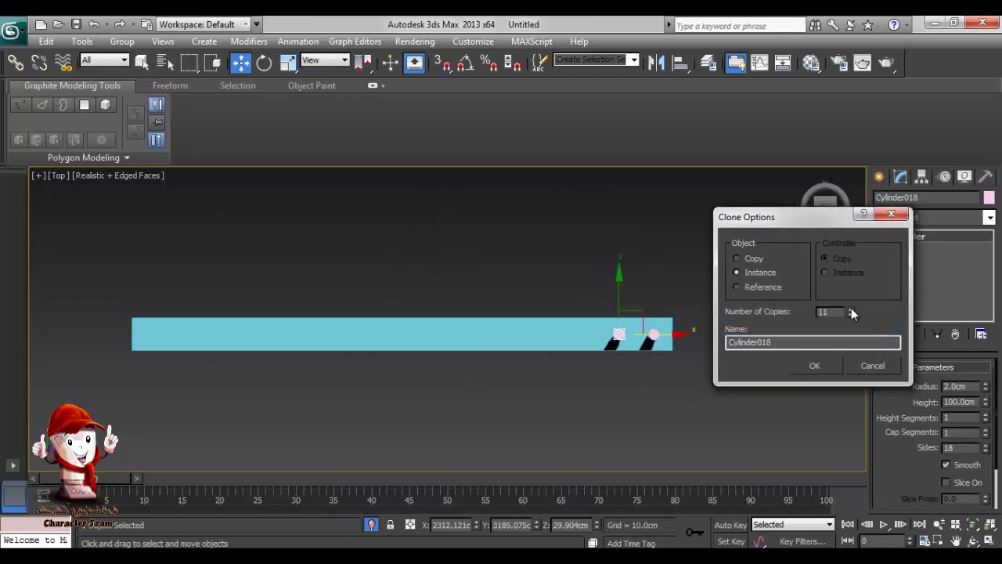
click(825, 364)
middle_drag(323, 422, 536, 431)
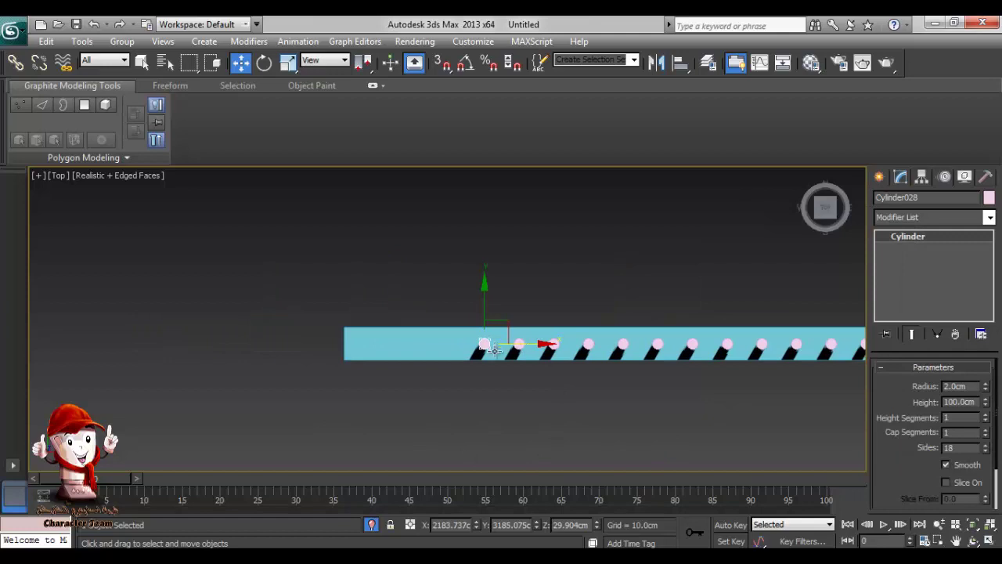
key(ctrl+z)
- Clone the cylinder along the box toward its far end as 15 instances about 11 cm apart
middle_drag(645, 406, 327, 416)
shift+drag(593, 358, 561, 357)
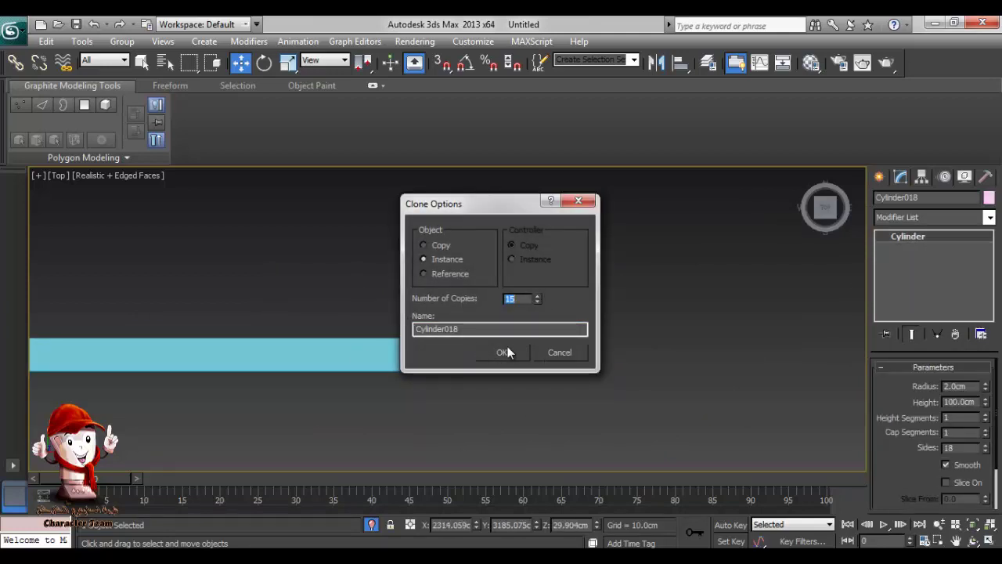
click(508, 352)
- Clone the last cylinder of the row as 2 more instances at the same spacing to fill the box's length
middle_drag(343, 404, 635, 396)
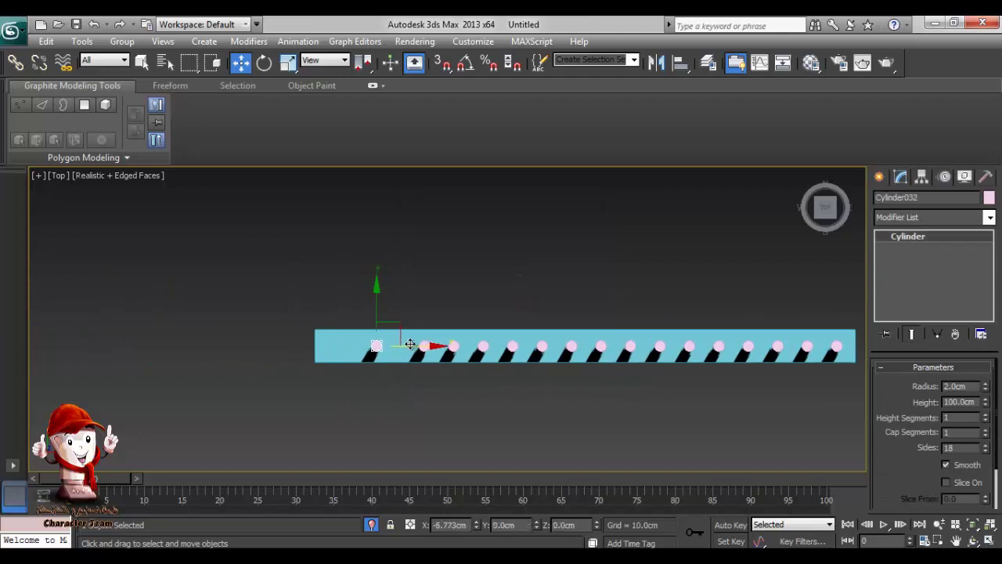
shift+drag(406, 346, 405, 346)
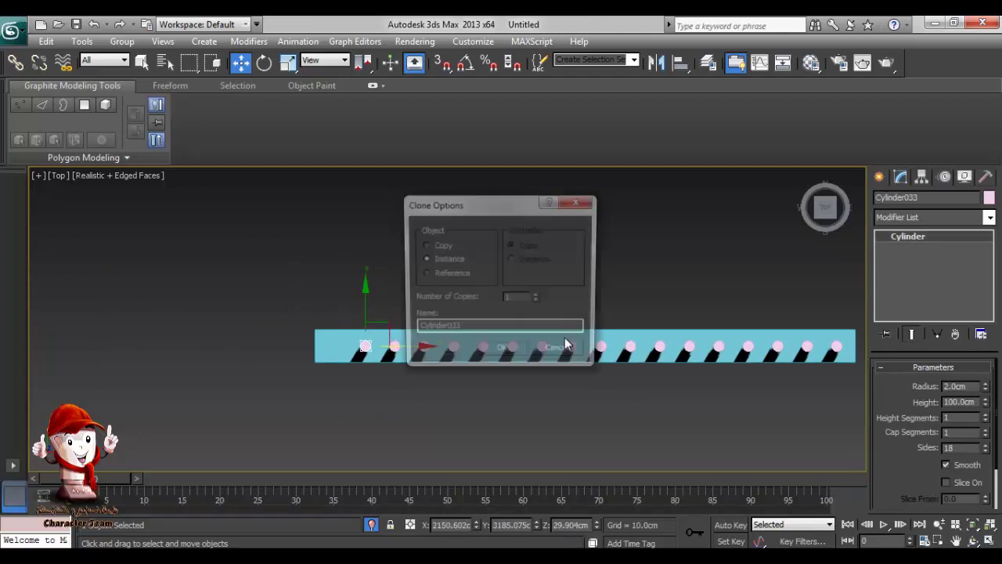
click(537, 297)
click(504, 352)
click(430, 405)
middle_drag(533, 408, 443, 402)
scroll(443, 402, down, 4)
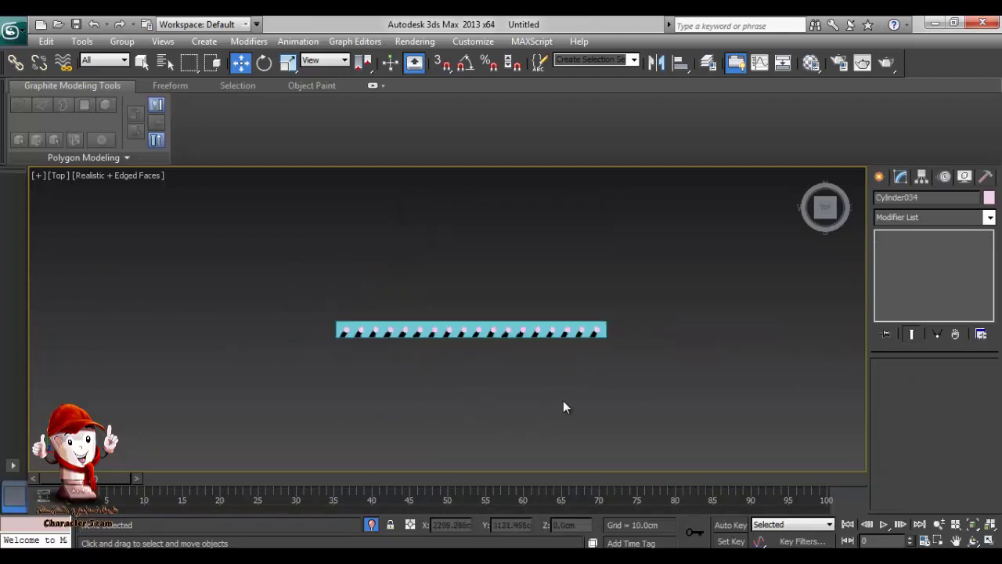
- Clone the base box upward in the front view as an instance resting on the tops of the cylinders
alt+middle_drag(563, 400, 571, 258)
key(f)
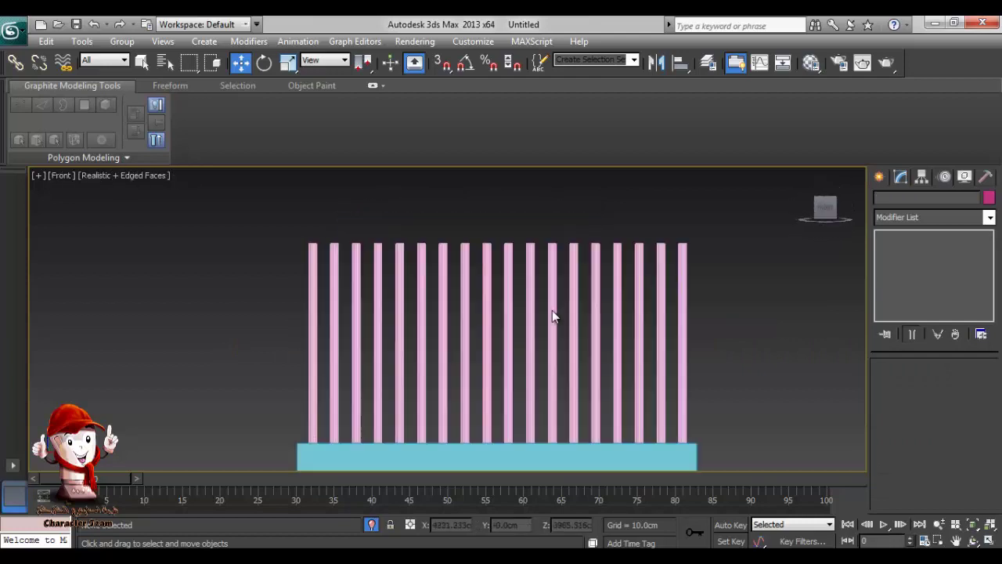
middle_drag(546, 366, 462, 369)
scroll(448, 332, down, 4)
alt+middle_drag(421, 399, 415, 360)
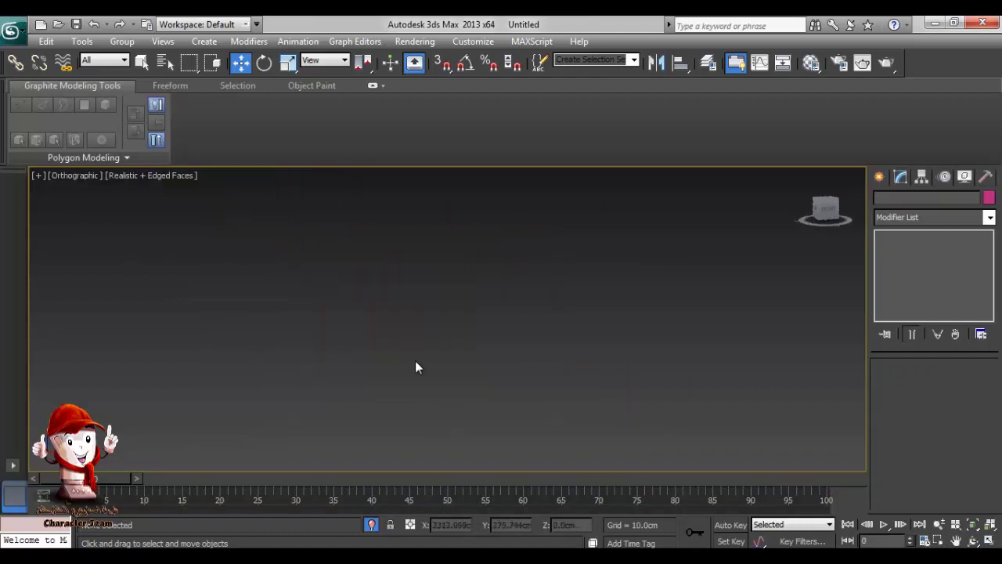
key(f)
click(452, 426)
middle_drag(510, 420, 457, 410)
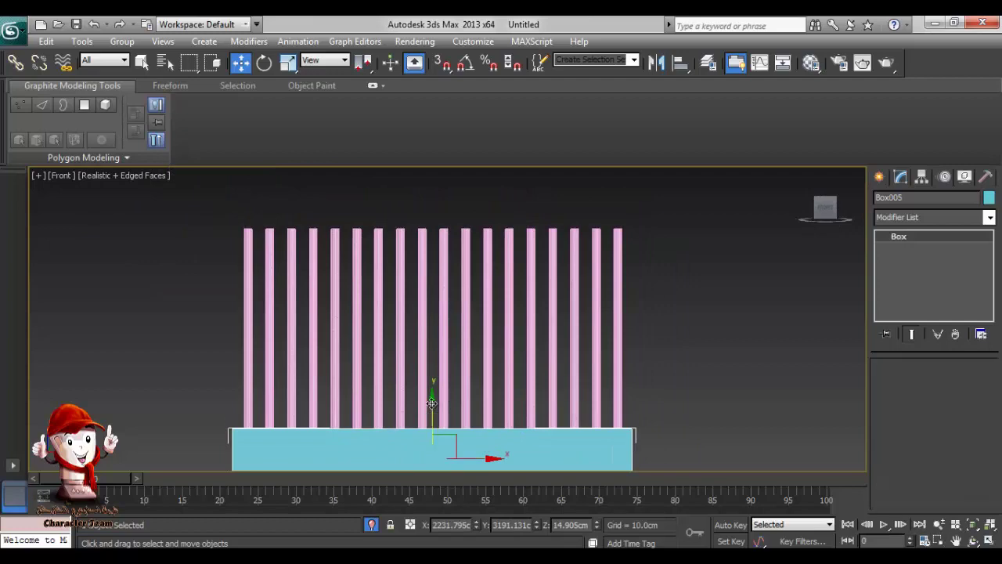
shift+drag(437, 430, 438, 174)
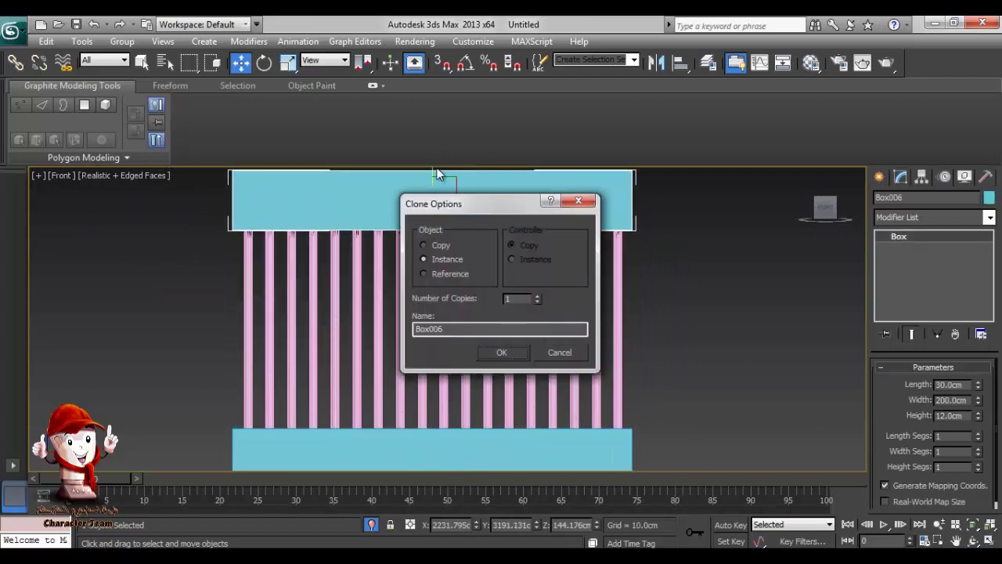
click(507, 355)
- Show the front view in wireframe, framed on the upper box and the cylinder tops
mouse_move(475, 262)
middle_down()
mouse_move(474, 295)
mouse_move(472, 255)
middle_up()
key(F3)
mouse_move(471, 306)
alt+middle_down()
mouse_move(457, 348)
mouse_move(453, 311)
alt+middle_up()
key(f)
middle_drag(499, 379, 423, 299)
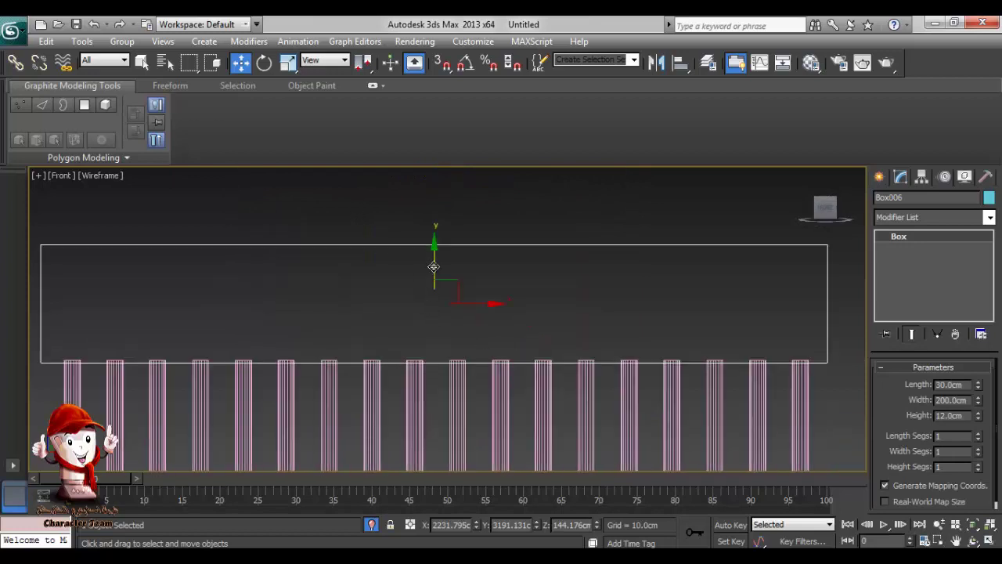
- Nudge the instanced upper box upward onto the cylinder tops and try a length of 20 cm
drag(434, 267, 434, 265)
scroll(335, 274, down, 3)
middle_drag(318, 413, 310, 335)
drag(971, 384, 812, 394)
text(20)
key(Return)
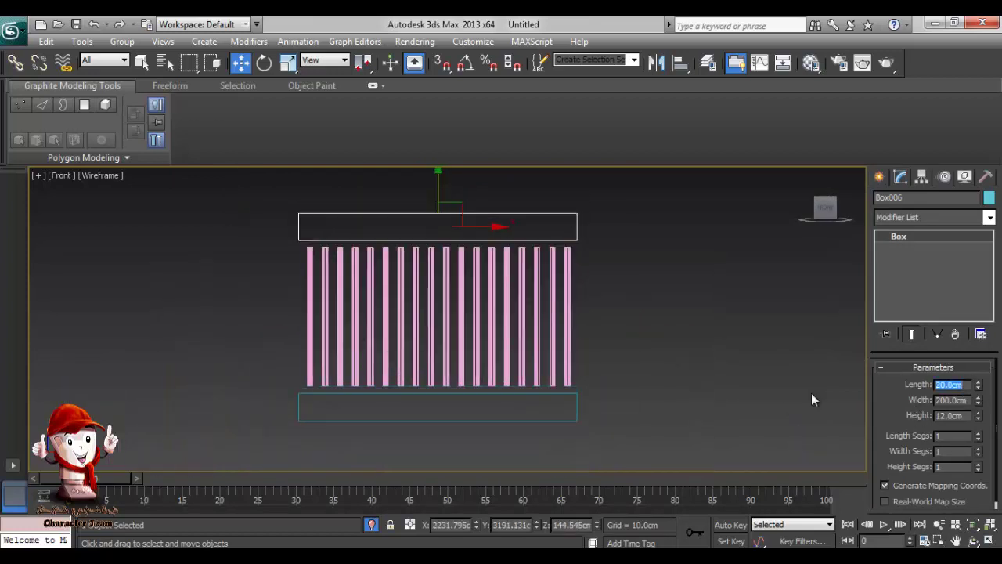
- Undo the length change and delete the instanced upper box
click(631, 323)
key(ctrl+z)
key(ctrl+z)
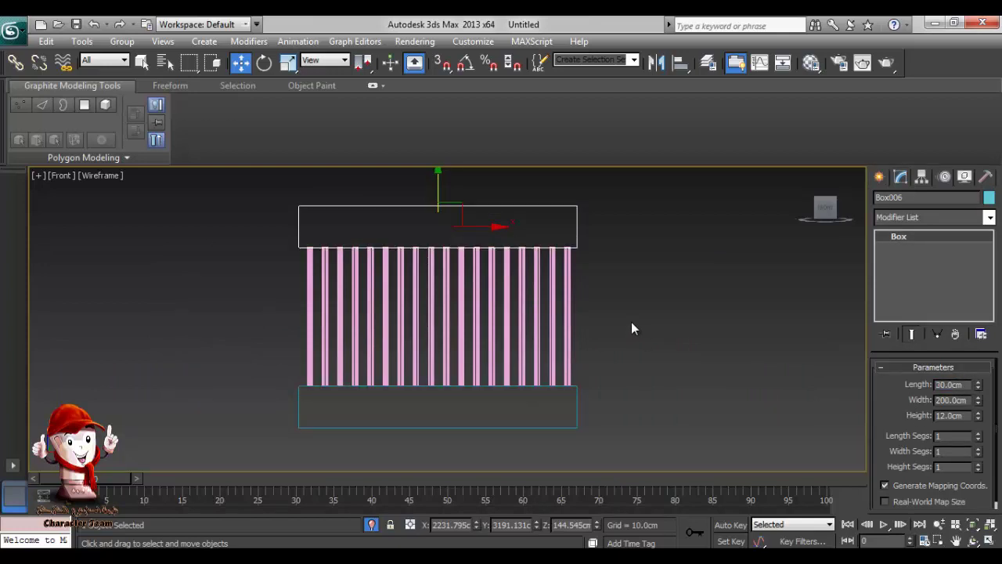
key(Delete)
- Clone the base box up to the cylinder tops in the front view as an independent copy
click(379, 386)
shift+drag(440, 366, 449, 187)
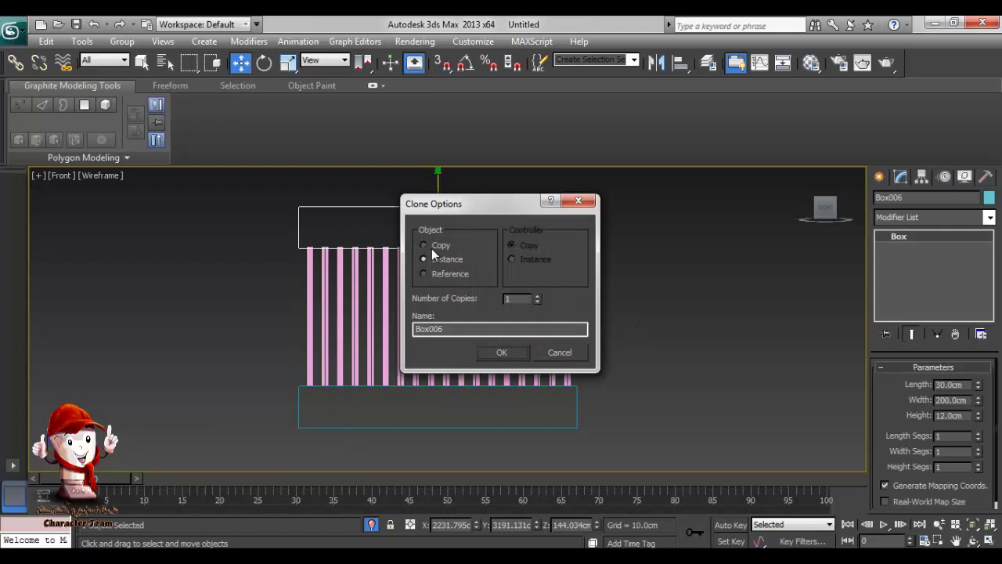
click(500, 352)
- Set the upper box's length to 20 cm and lower it onto the cylinder tops
key(Return)
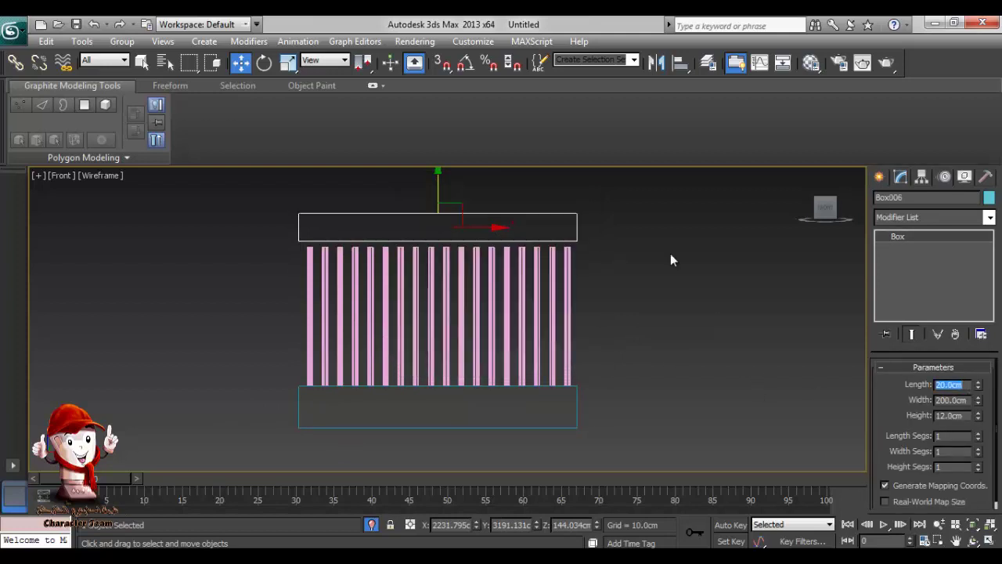
drag(439, 183, 441, 189)
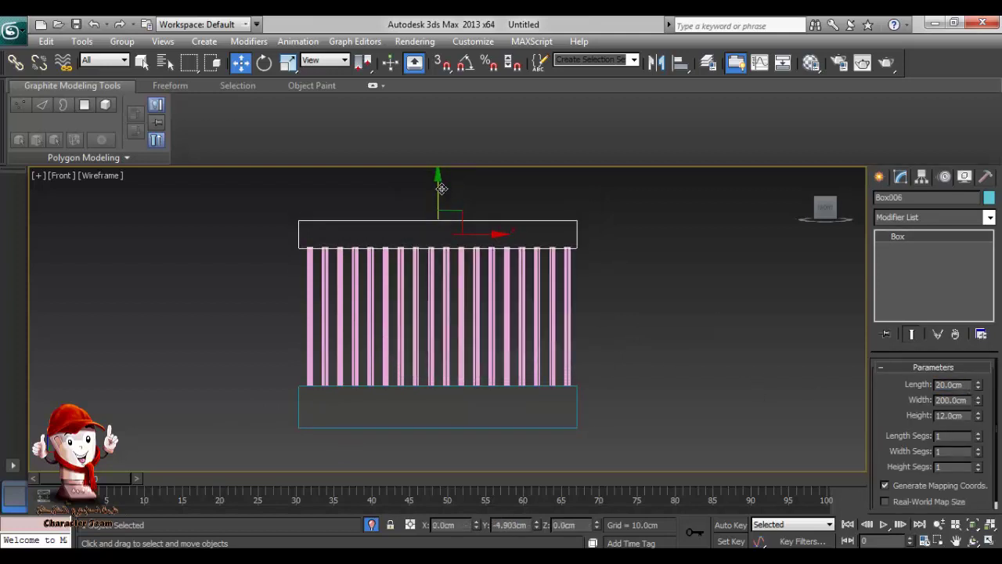
click(257, 285)
- Set the upper box's height to 8 cm
alt+middle_drag(258, 285, 379, 398)
key(z)
click(433, 274)
middle_drag(680, 377, 613, 366)
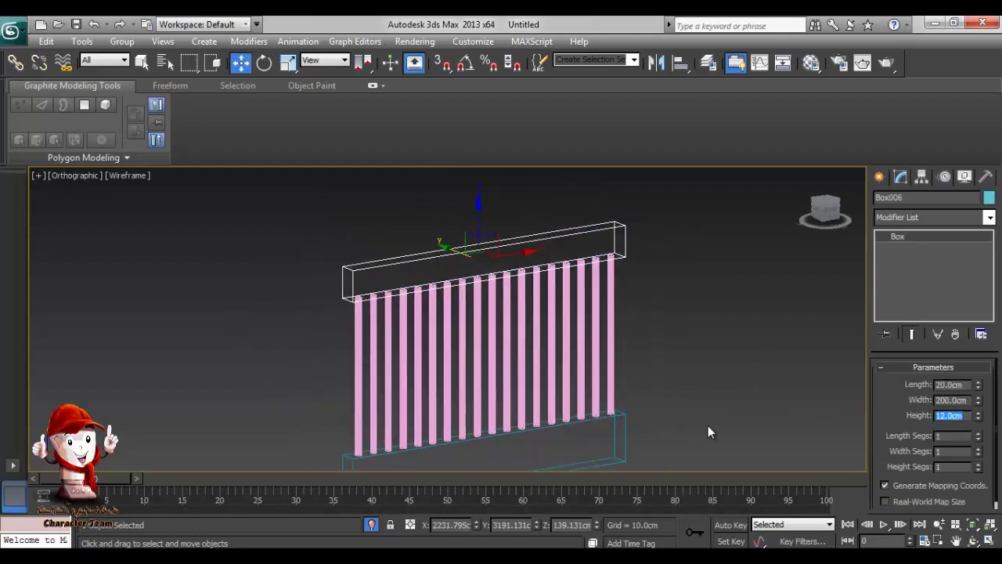
text(8)
key(Return)
- Move the upper box in the top view so it is centred across the row of cylinders
click(300, 376)
middle_drag(310, 390, 415, 460)
key(t)
middle_drag(542, 432, 536, 451)
click(381, 320)
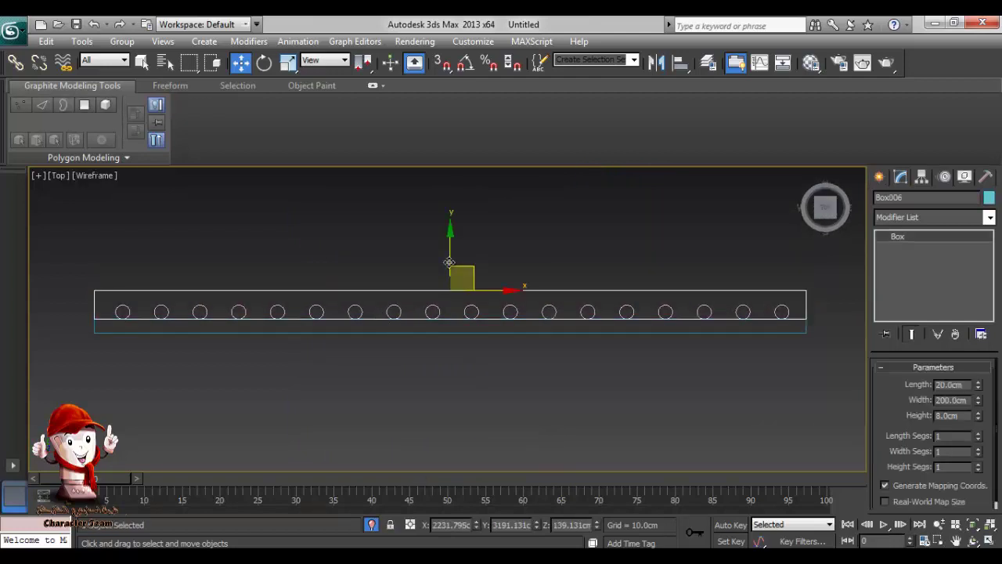
drag(450, 255, 449, 262)
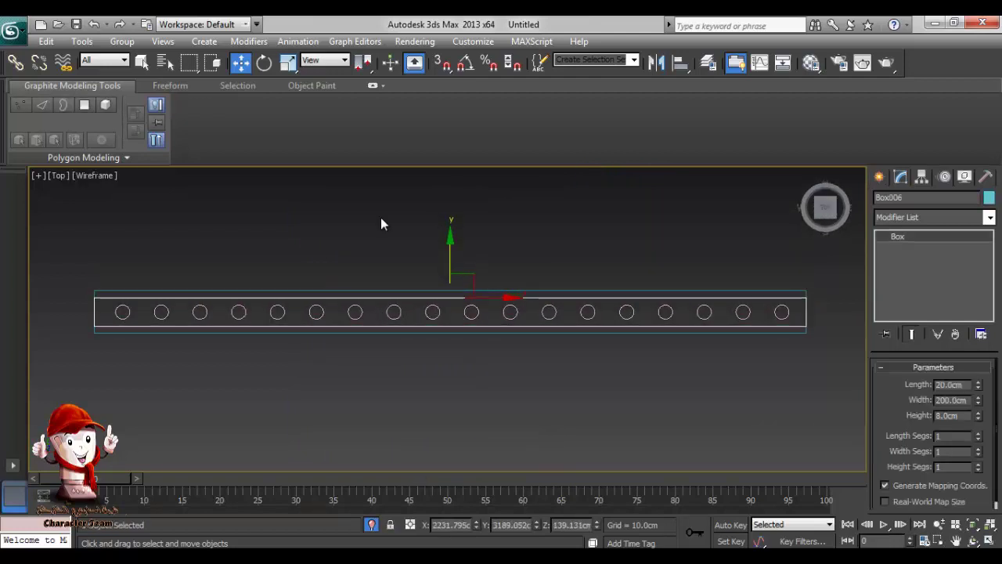
- Group both boxes and all the cylinders under the name soor1
click(381, 219)
alt+middle_drag(376, 403, 506, 410)
scroll(405, 363, down, 5)
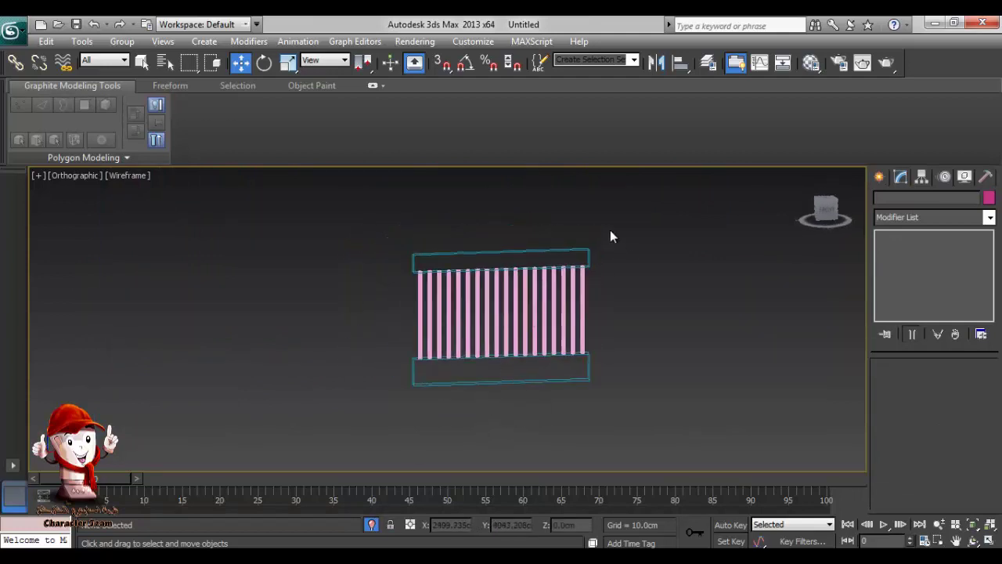
drag(611, 236, 409, 460)
click(122, 40)
click(142, 66)
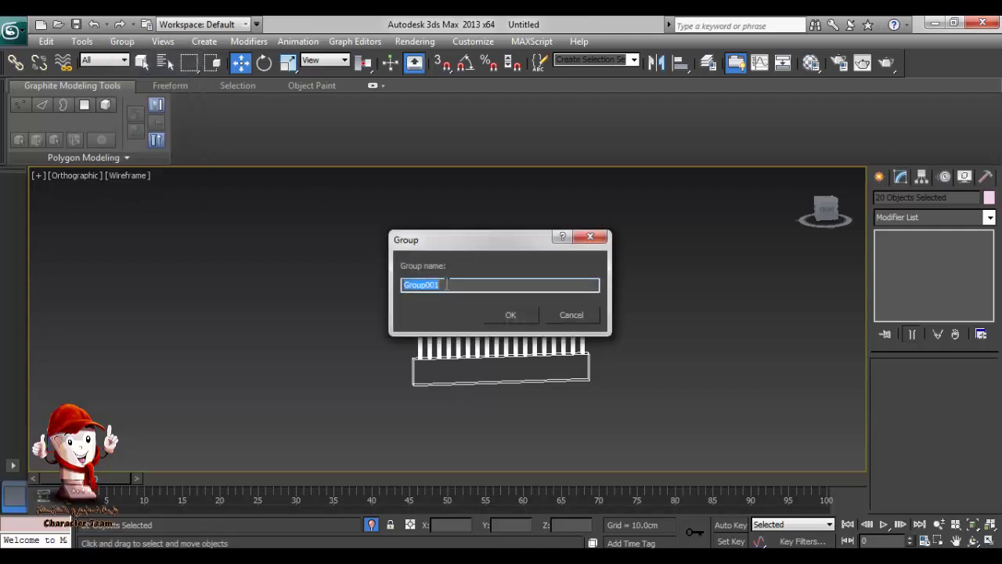
click(505, 321)
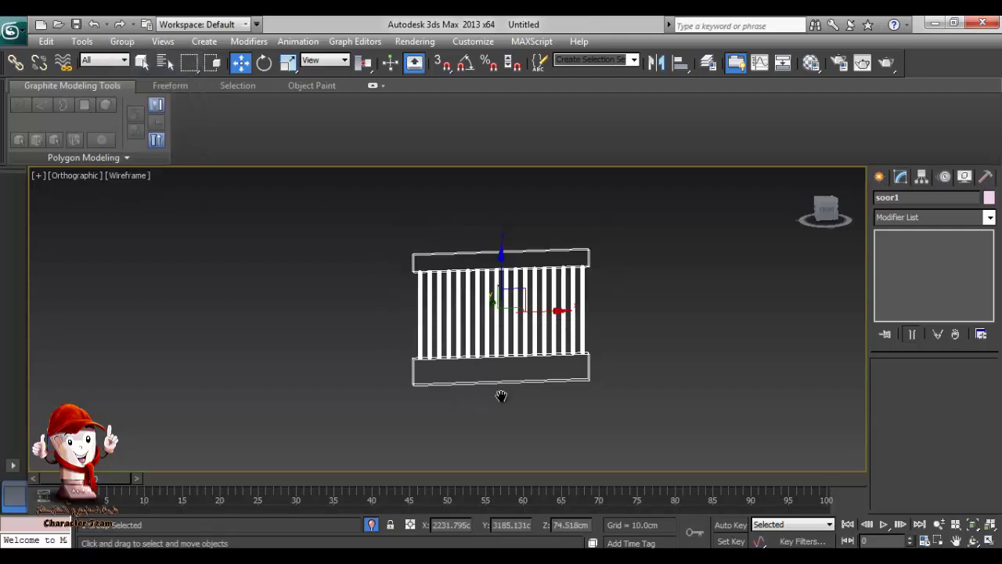
- Clone the fence group along its length as copies, spaced about 225 cm apart
middle_drag(501, 396, 529, 393)
mouse_move(576, 309)
shift+mouse_down()
mouse_move(330, 333)
mouse_move(380, 341)
shift+mouse_up()
click(537, 297)
click(501, 354)
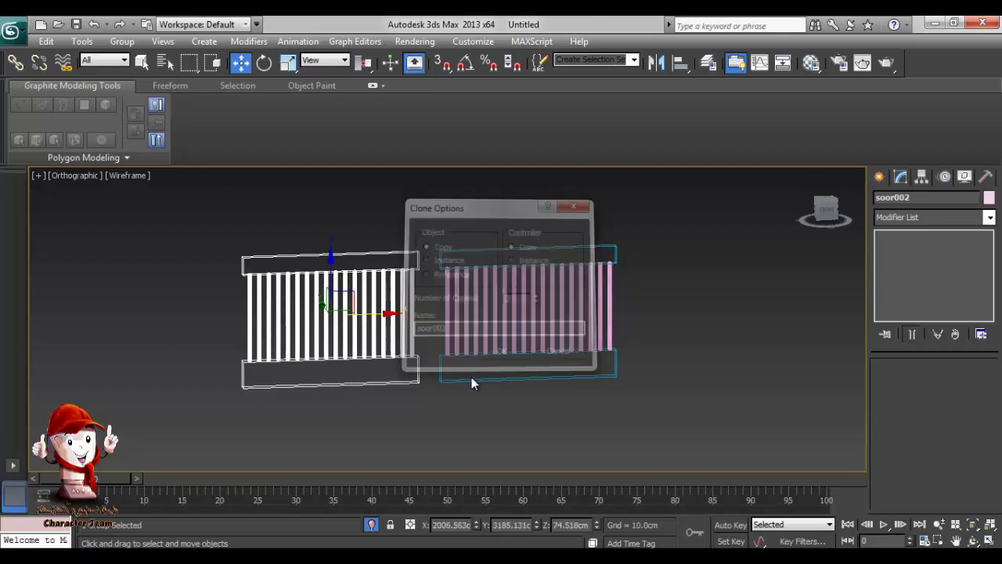
- Draw a box in the gap between two fence sections, about 18 cm long, 25 cm wide and 45 cm high
middle_drag(368, 403, 594, 394)
scroll(593, 398, down, 4)
mouse_move(566, 433)
alt+middle_down()
mouse_move(567, 456)
mouse_move(555, 413)
mouse_move(536, 466)
mouse_move(535, 450)
alt+middle_up()
scroll(554, 413, up, 2)
key(t)
key(z)
scroll(658, 412, down, 4)
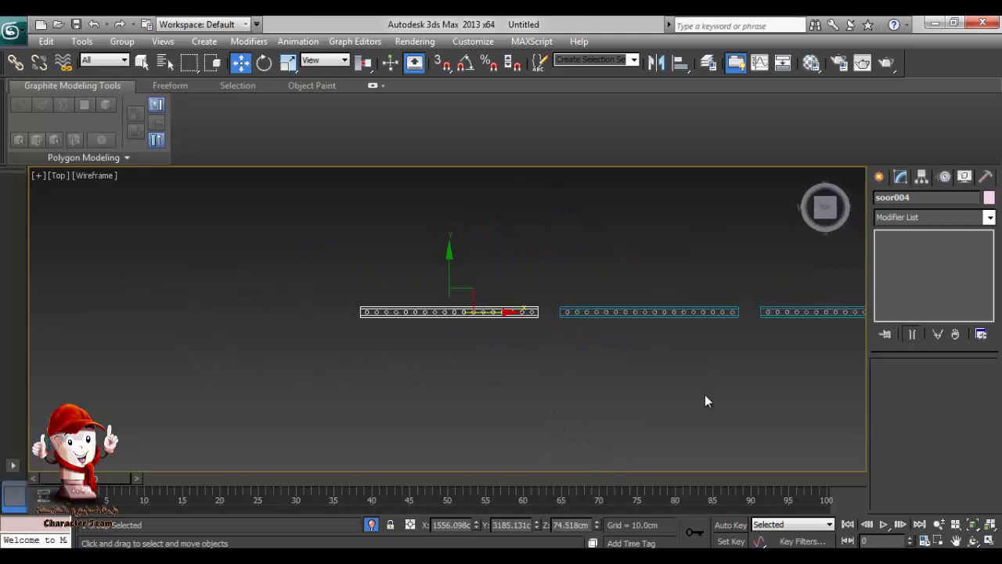
click(705, 396)
middle_drag(705, 395, 365, 398)
middle_drag(689, 379, 503, 374)
scroll(475, 342, up, 2)
scroll(619, 397, up, 2)
middle_drag(475, 343, 558, 388)
click(879, 177)
click(906, 271)
middle_drag(693, 399, 687, 418)
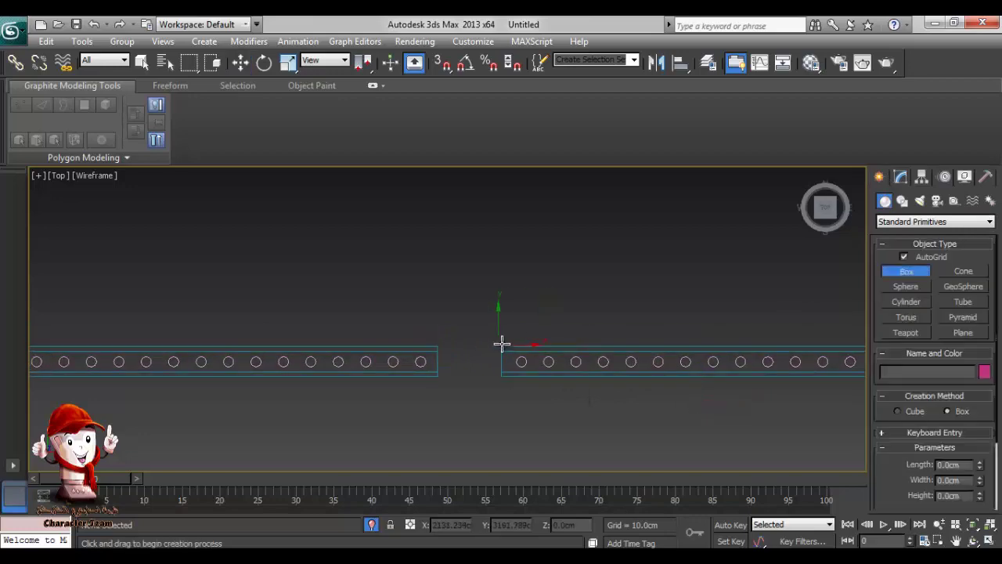
alt+middle_drag(437, 383, 455, 302)
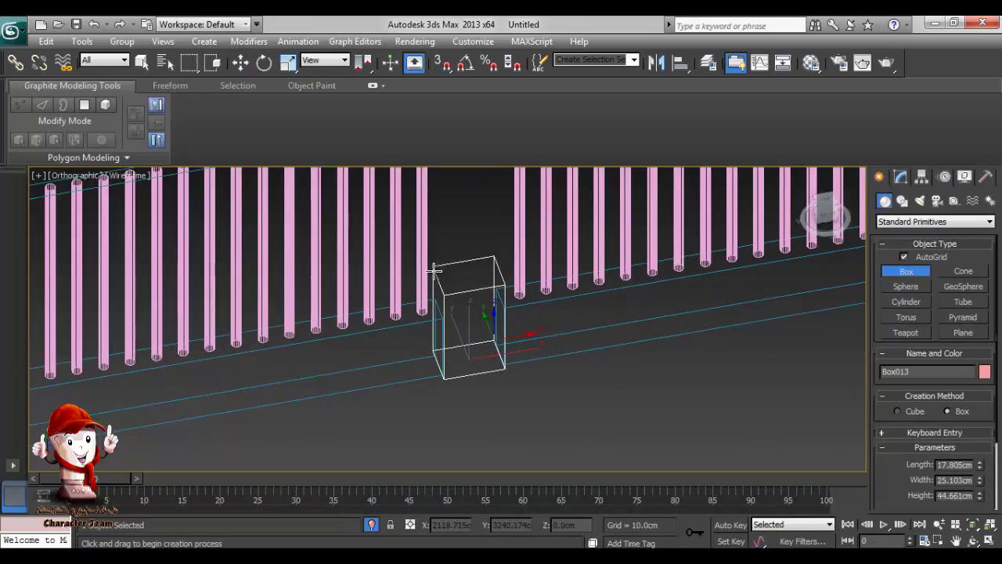
alt+middle_drag(574, 376, 523, 463)
scroll(518, 420, down, 4)
- Select the new box between the fence sections and convert it to an Editable Poly
key(t)
middle_drag(638, 329, 632, 454)
key(w)
click(758, 420)
right_click(477, 327)
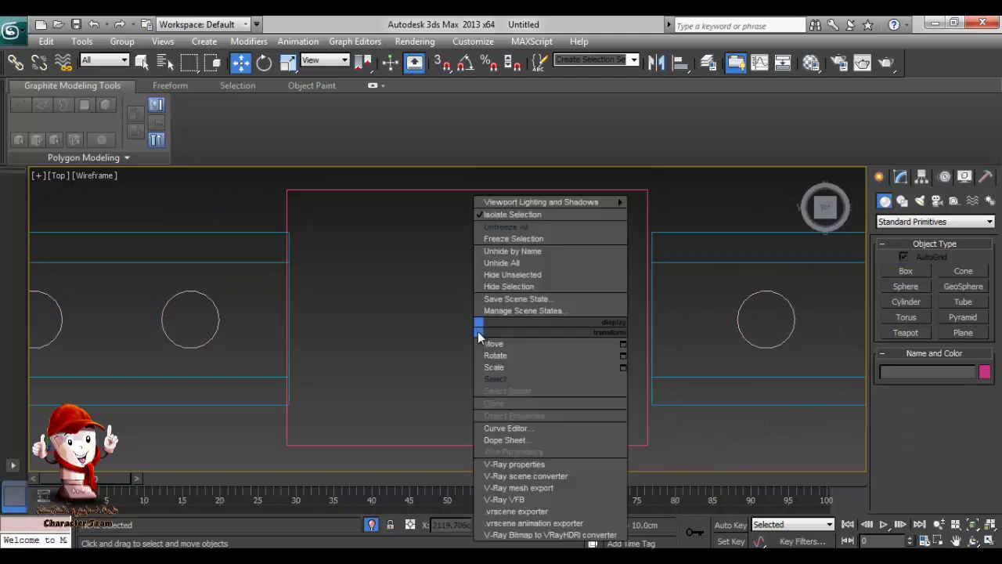
click(323, 447)
right_click(360, 392)
mouse_move(419, 466)
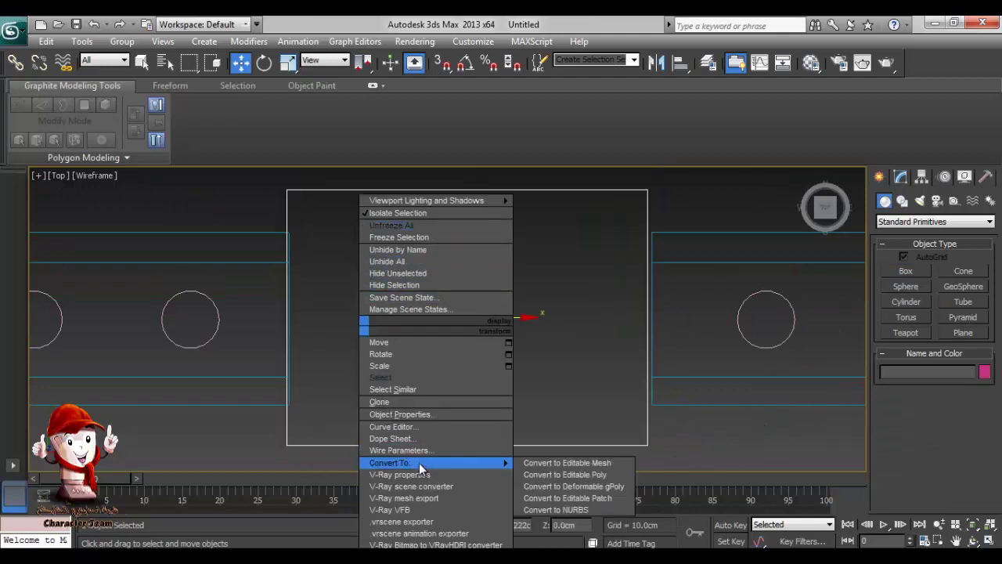
click(565, 474)
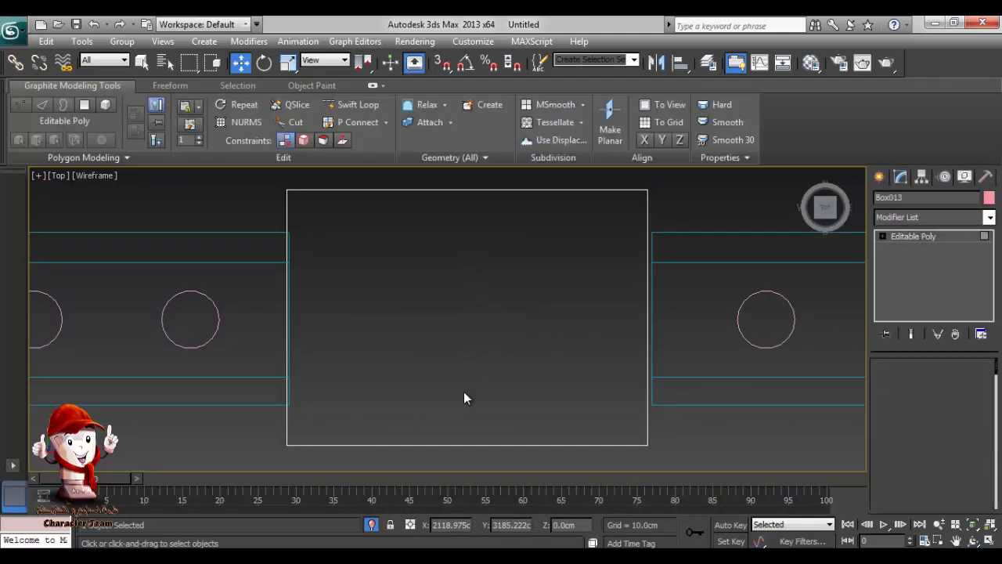
- Inset the box's top polygon by about 4.6 cm
key(4)
click(454, 418)
alt+middle_drag(434, 457, 427, 333)
right_click(425, 326)
click(277, 403)
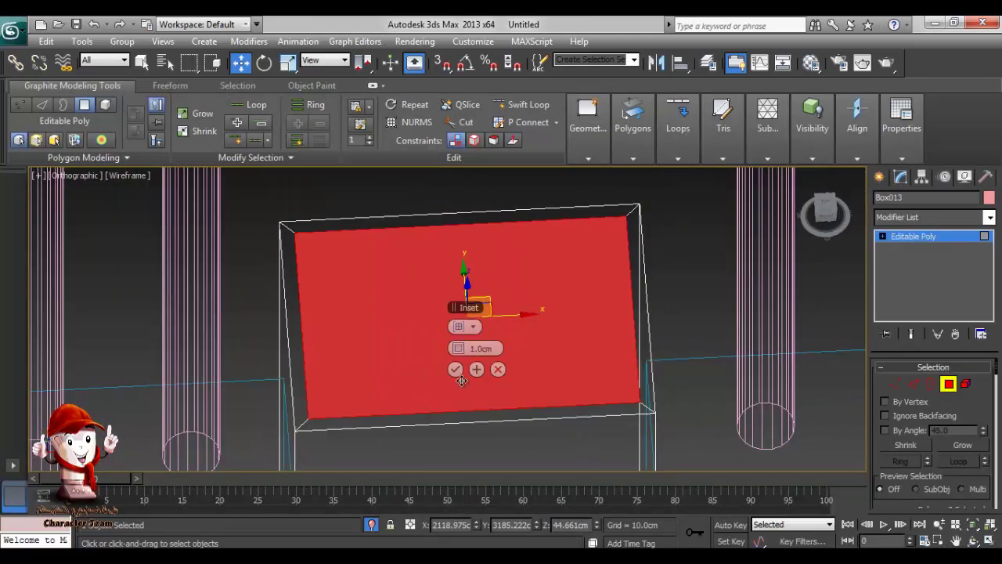
drag(464, 351, 506, 351)
alt+middle_drag(497, 395, 492, 463)
key(t)
scroll(542, 362, down, 8)
middle_drag(542, 362, 525, 399)
alt+middle_drag(525, 398, 424, 372)
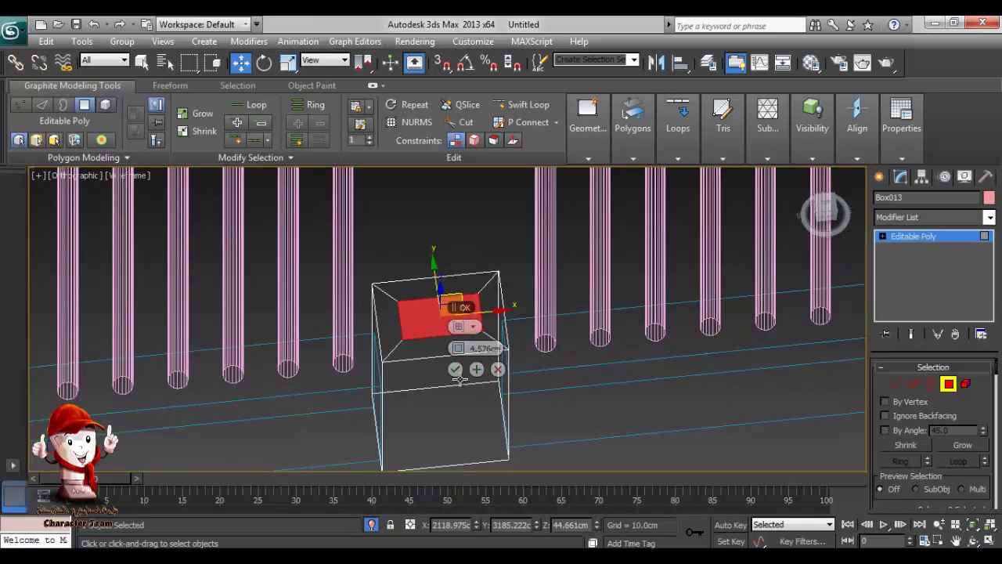
click(457, 372)
- Extrude the inset polygon upward about 115 cm so the post rises slightly above the fence's upper rails
alt+middle_drag(465, 404, 463, 349)
right_click(458, 345)
click(307, 370)
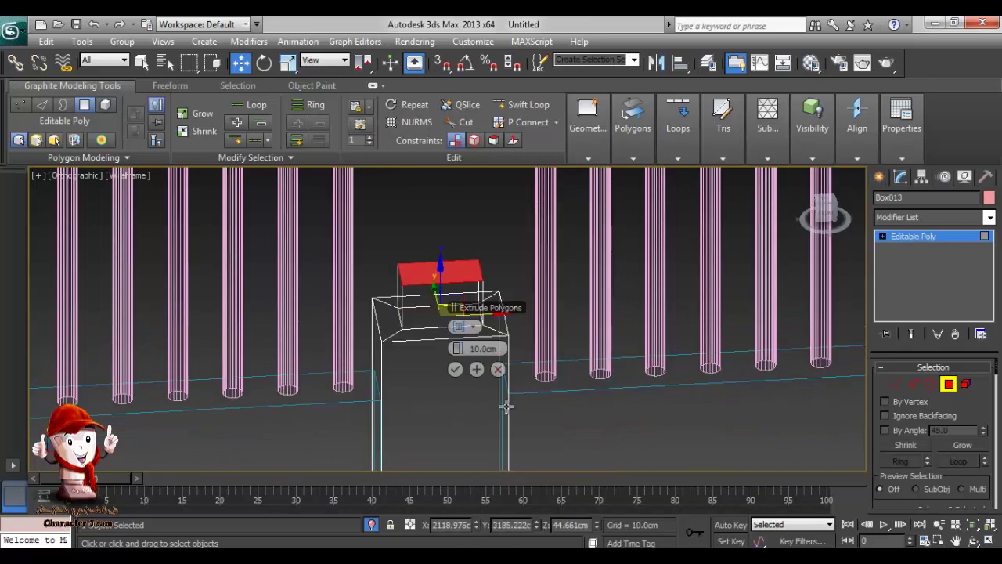
alt+middle_drag(507, 407, 494, 385)
key(f)
scroll(456, 407, up, 8)
middle_drag(188, 416, 346, 411)
scroll(346, 411, up, 5)
scroll(469, 416, down, 5)
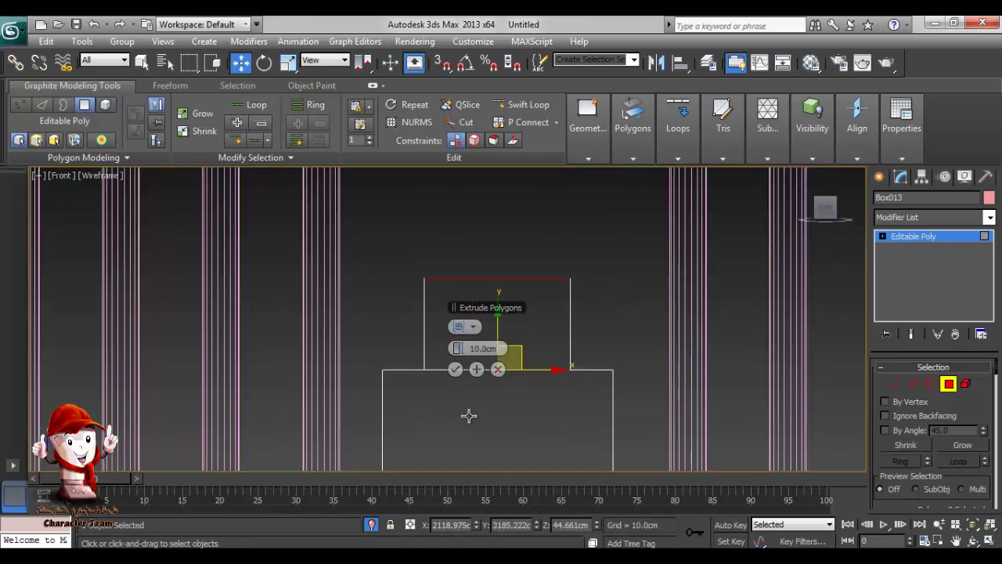
scroll(469, 416, down, 7)
middle_drag(469, 416, 393, 460)
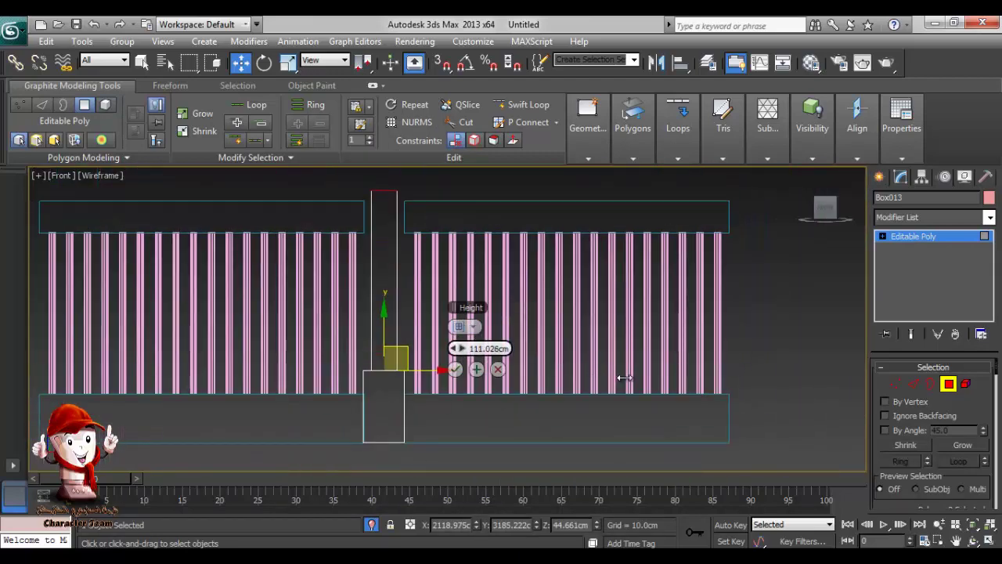
click(455, 371)
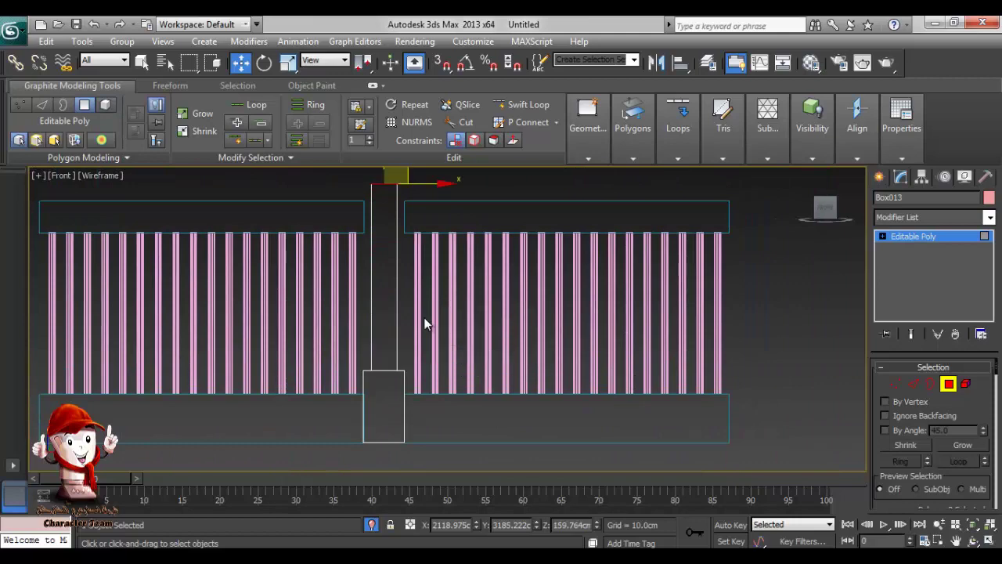
- Create a thin upright cylinder with a radius of about 1.3 cm at the centre of the post's top face
alt+middle_drag(425, 321, 474, 343)
alt+middle_drag(474, 343, 505, 336)
click(465, 306)
key(t)
scroll(462, 336, down, 8)
click(881, 179)
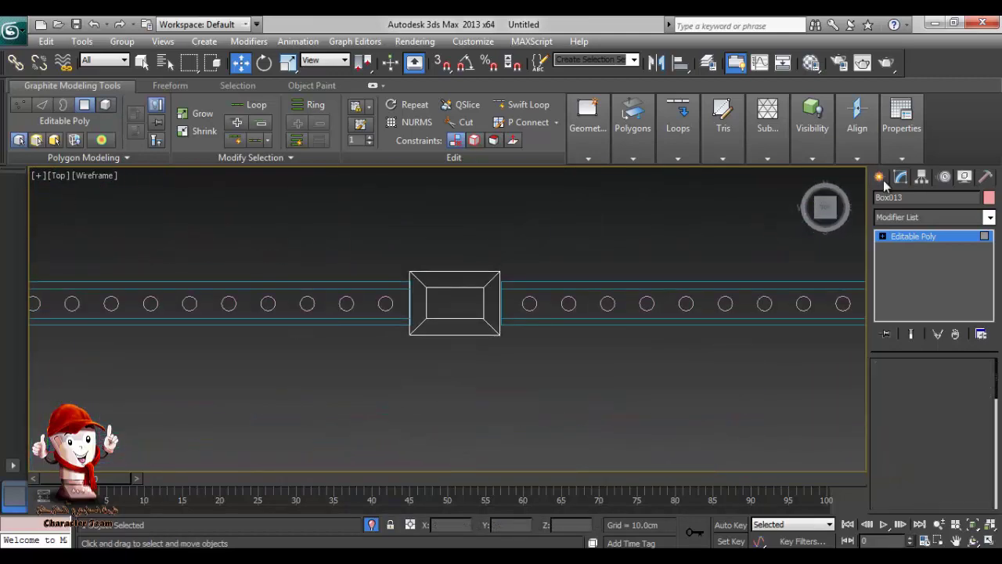
click(907, 301)
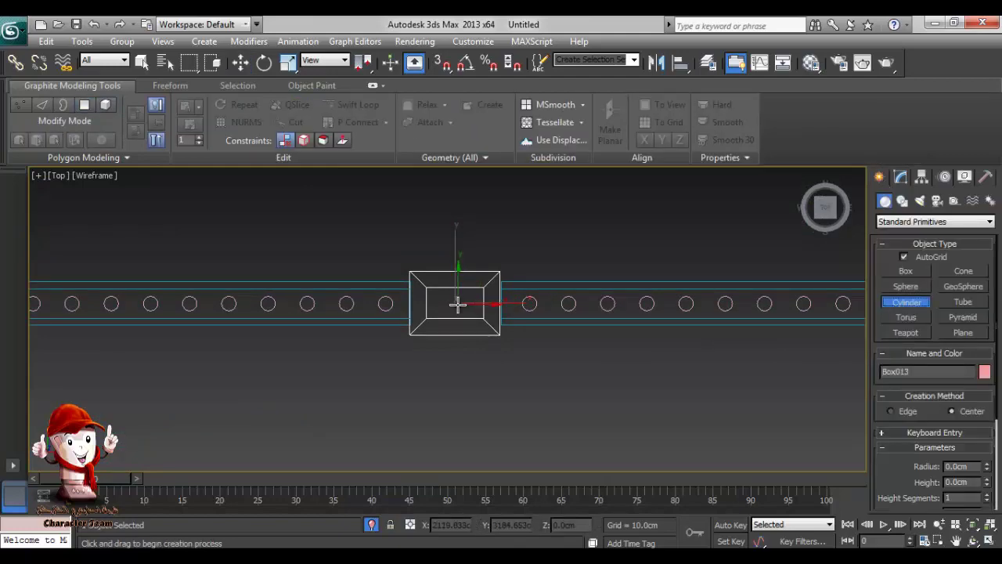
alt+middle_drag(461, 311, 457, 259)
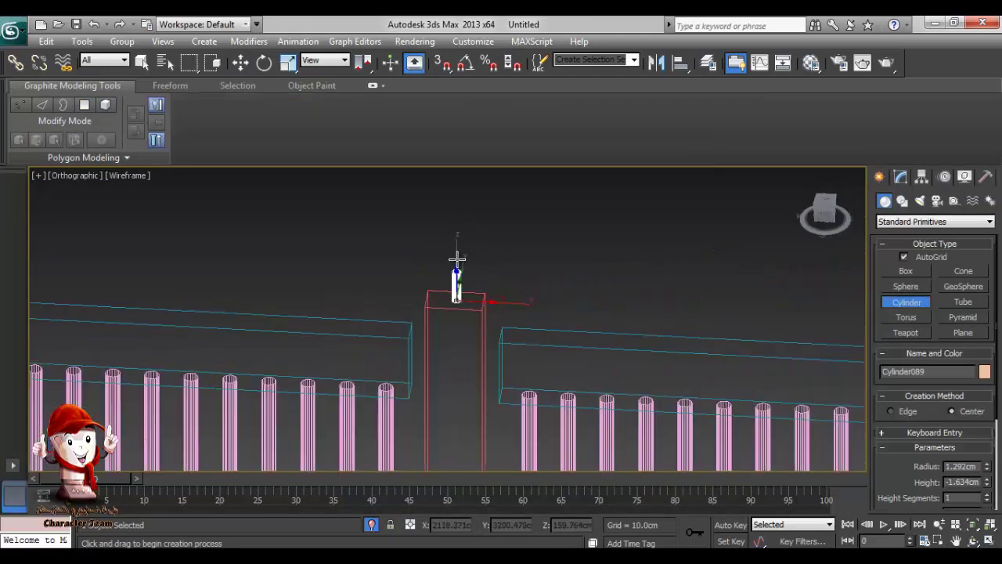
key(w)
alt+middle_drag(517, 320, 556, 438)
scroll(538, 374, up, 4)
scroll(562, 369, up, 4)
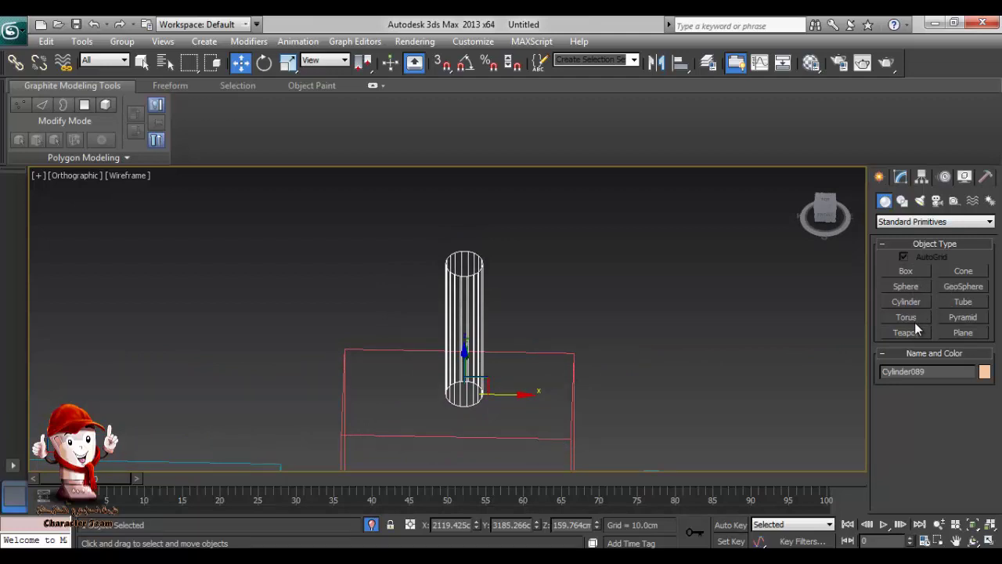
- Draw a six-sided NGon spline around the small cylinder in the top view
click(935, 222)
click(911, 244)
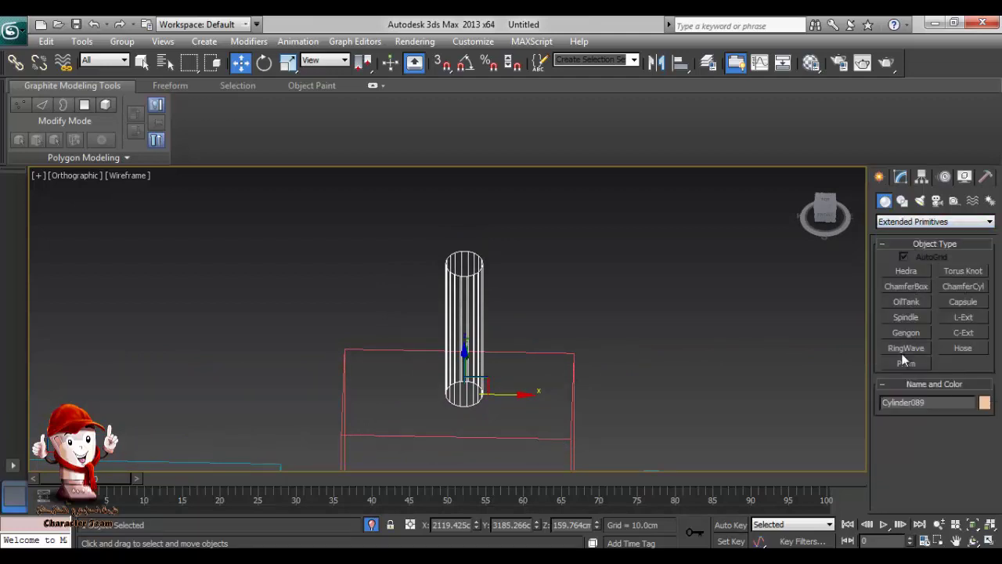
click(902, 201)
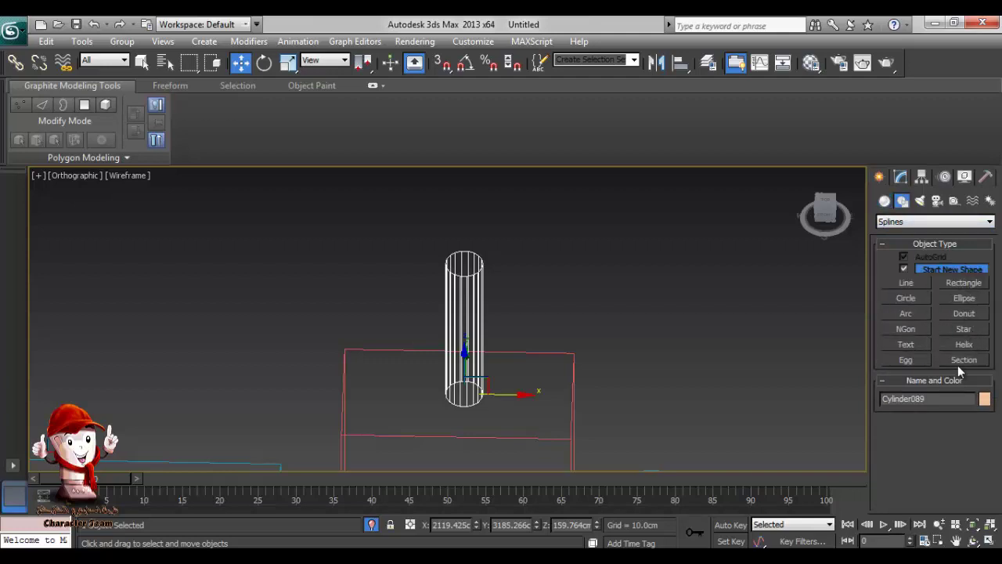
click(910, 332)
middle_drag(565, 320, 593, 295)
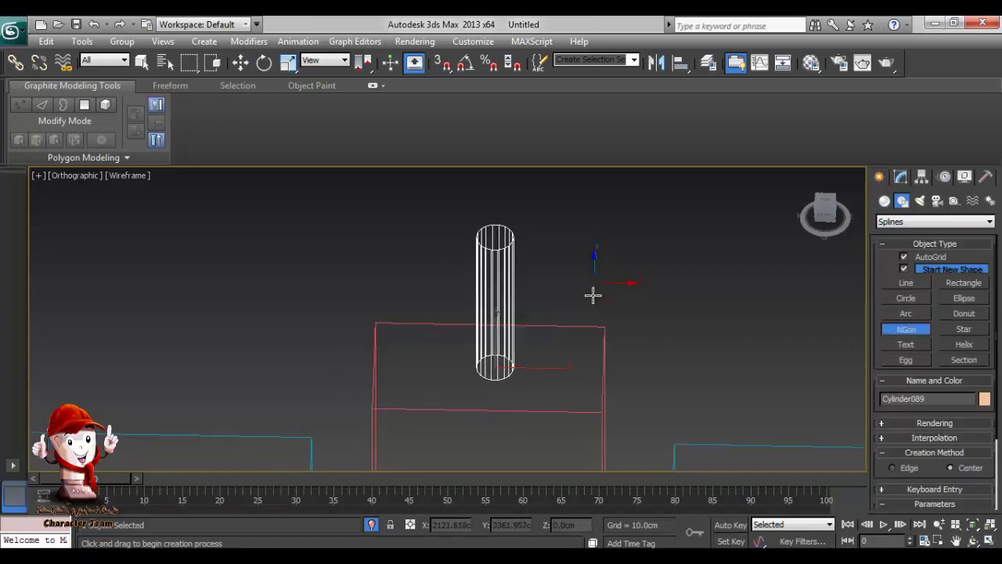
scroll(597, 319, down, 3)
middle_drag(596, 336, 600, 309)
key(t)
scroll(568, 401, down, 10)
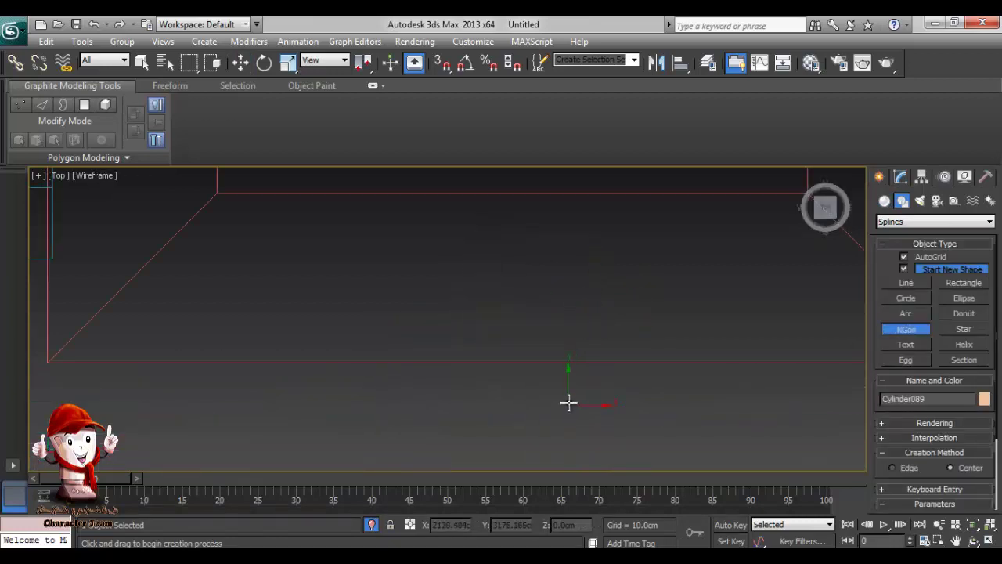
scroll(483, 337, up, 3)
drag(386, 265, 463, 277)
key(w)
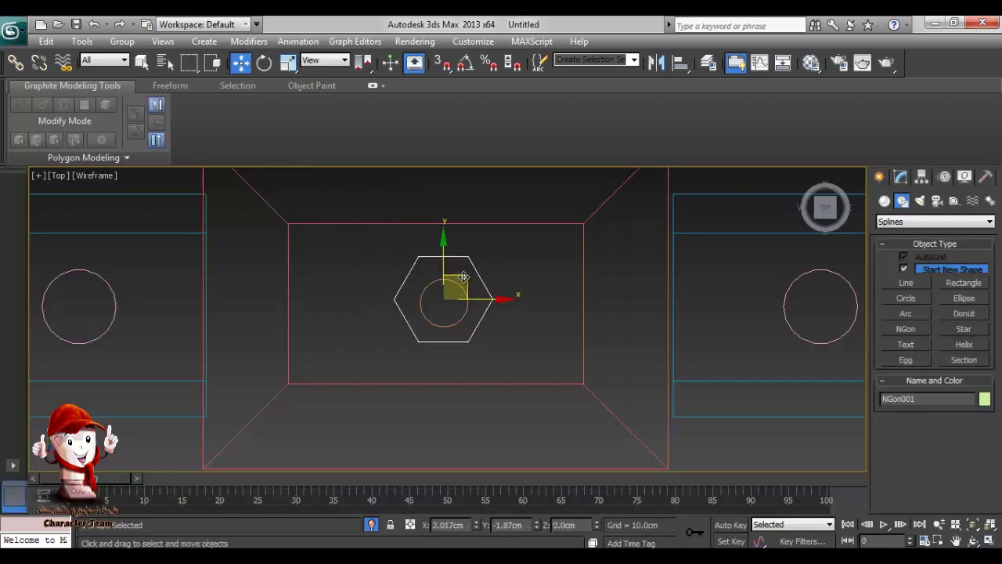
- Raise the hexagon about 12.5 cm to the top of the small cylinder
alt+middle_drag(478, 382, 487, 272)
middle_drag(512, 325, 516, 419)
drag(446, 352, 427, 151)
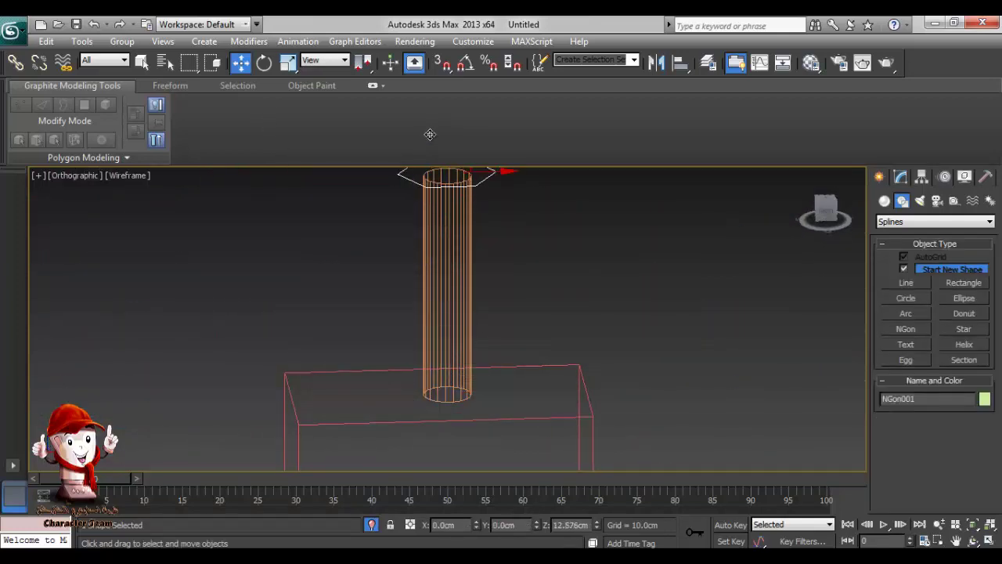
alt+middle_drag(506, 313, 530, 408)
scroll(530, 408, up, 4)
middle_drag(551, 211, 556, 268)
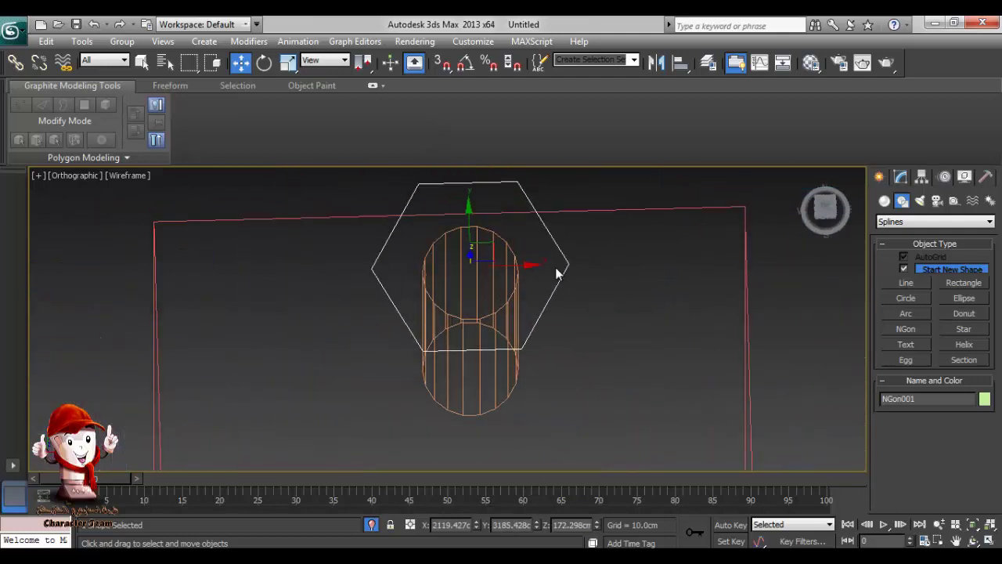
- Convert the hexagon to an Editable Poly, display the view shaded, and lower the hexagon slightly onto the cylinder's top
right_click(567, 281)
mouse_move(641, 407)
click(775, 429)
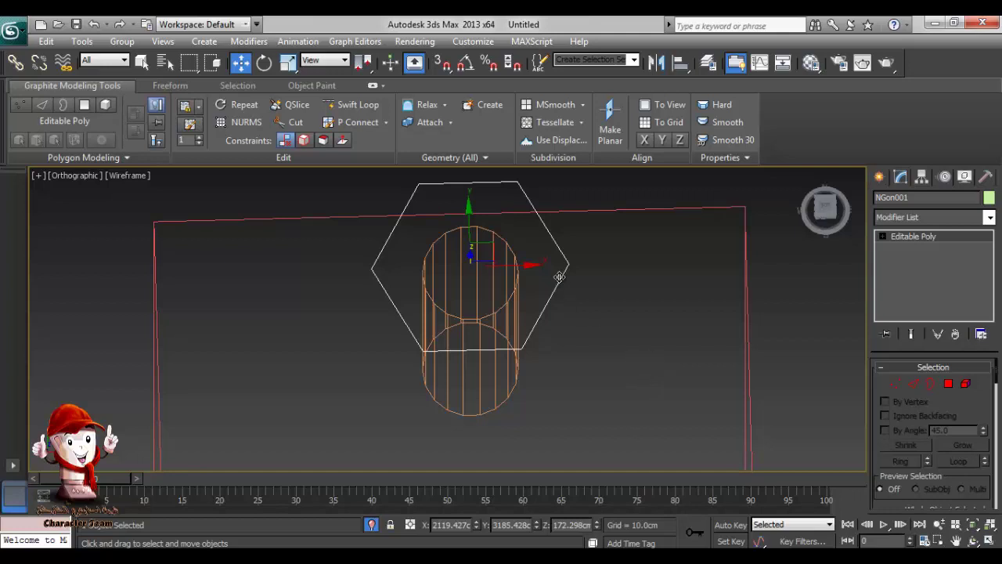
key(F3)
alt+middle_drag(572, 374, 553, 327)
drag(474, 217, 474, 220)
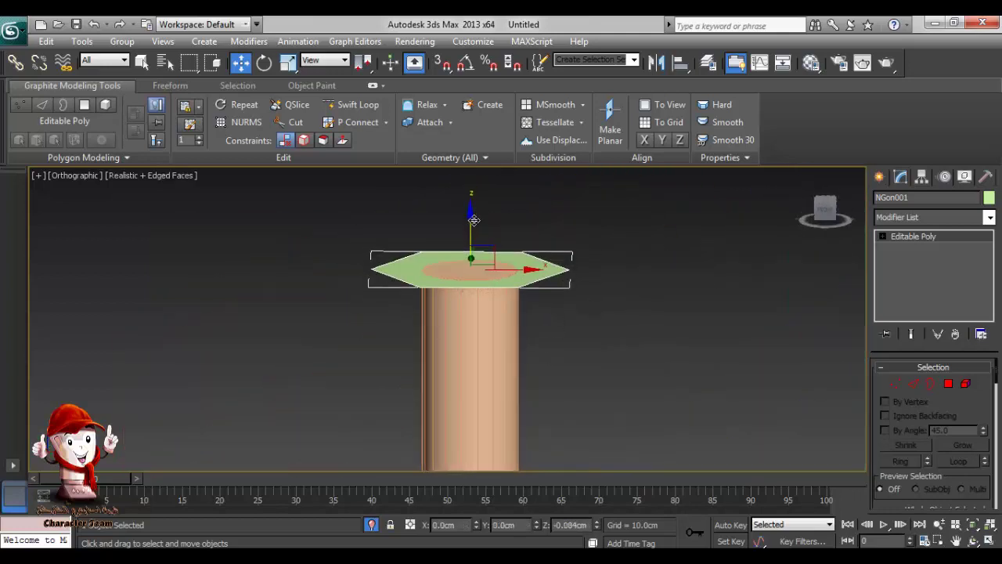
- Select the hexagon's border and extend it upward about 2 cm as a ring of side walls
click(931, 384)
click(543, 285)
key(f)
scroll(580, 372, up, 4)
mouse_move(462, 318)
middle_down()
mouse_move(579, 372)
mouse_move(471, 306)
middle_up()
scroll(472, 306, up, 5)
key(z)
middle_drag(535, 304, 496, 374)
scroll(539, 322, down, 5)
shift+drag(444, 339, 447, 250)
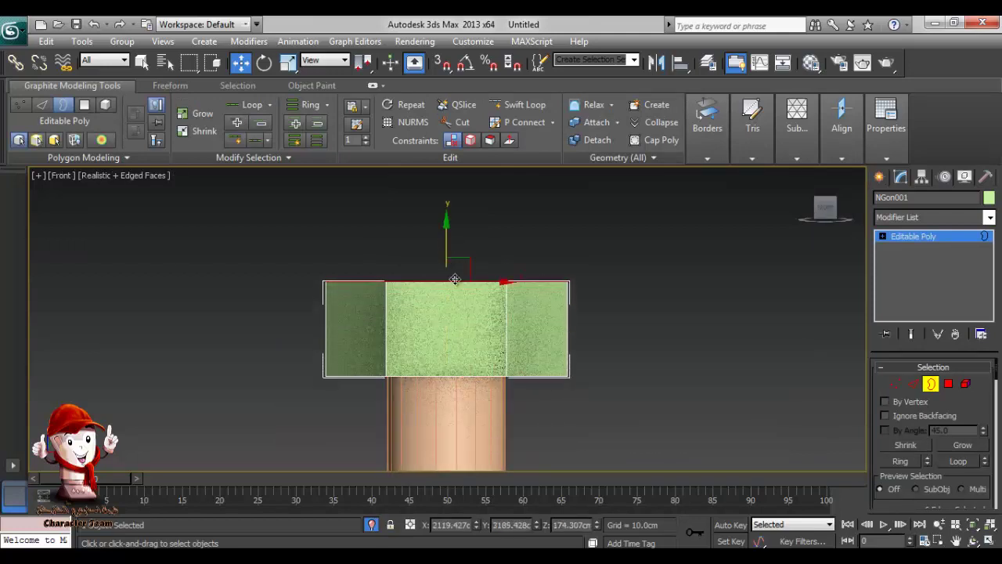
- Scale up the raised border so the hexagonal walls flare outward
scroll(455, 279, down, 4)
alt+middle_drag(455, 278, 422, 193)
right_click(287, 68)
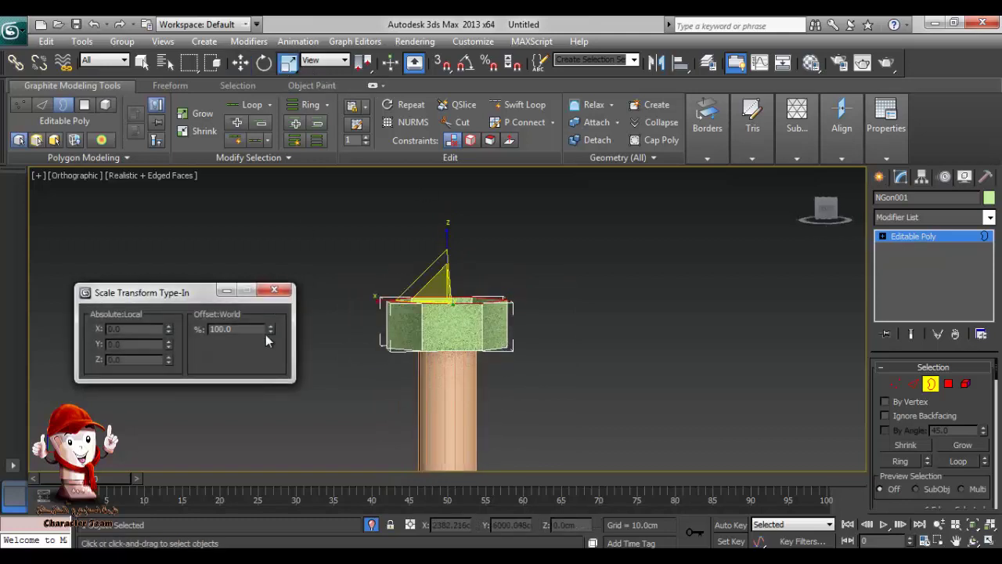
drag(270, 329, 271, 135)
middle_drag(603, 312, 607, 337)
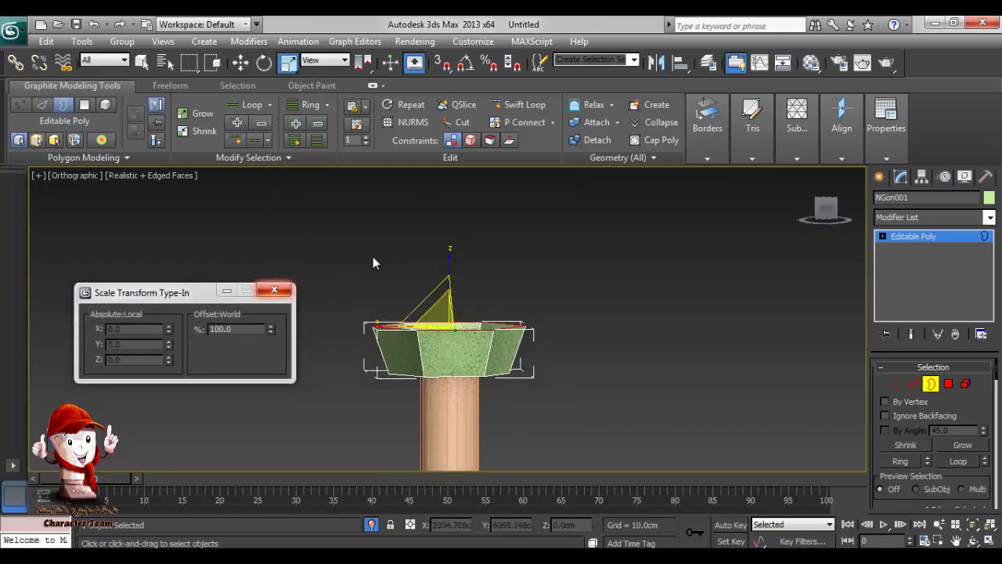
- Extend the border upward about 5.5 cm as a second ring and scale its edge to about 135%
click(241, 63)
shift+drag(450, 280, 449, 157)
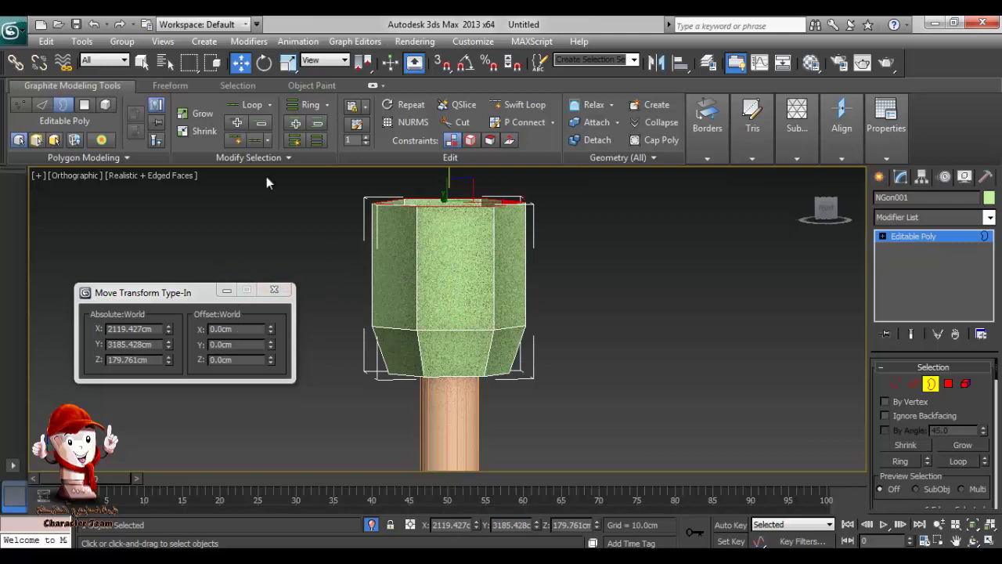
click(288, 64)
drag(270, 329, 252, 69)
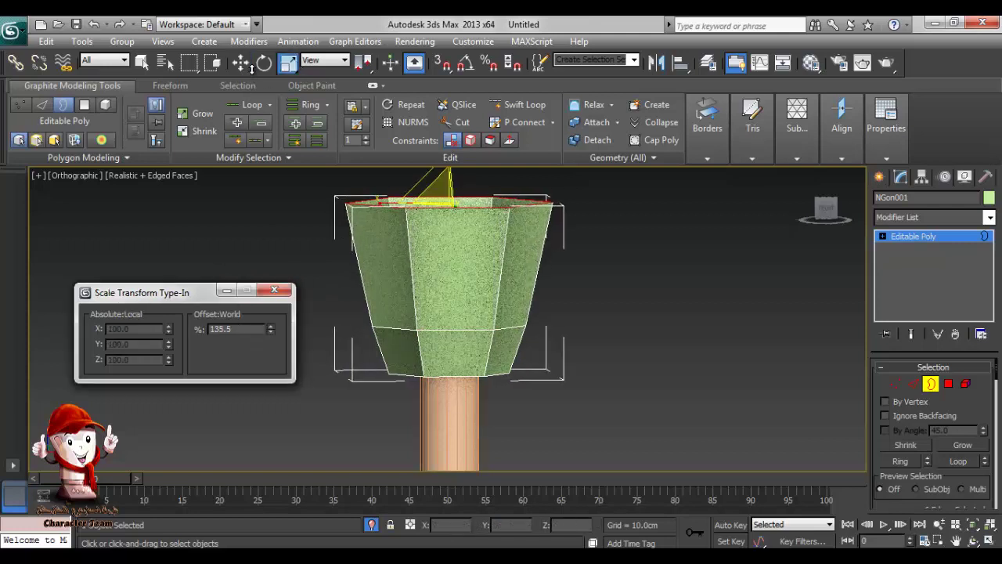
- Extend the border upward about 4 cm as a third ring and scale its edge inward to taper the shape
middle_drag(346, 292, 349, 369)
scroll(366, 363, down, 4)
key(w)
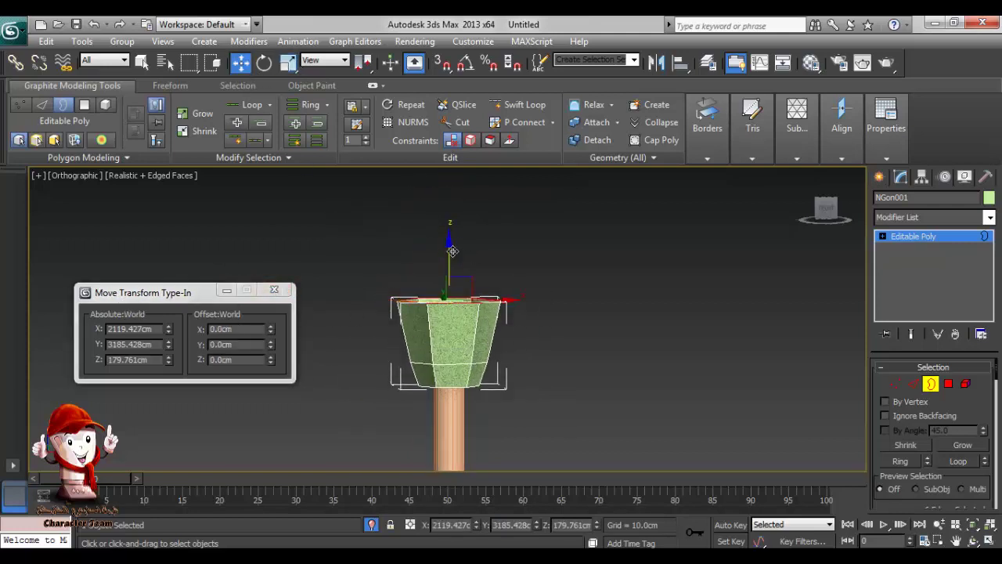
shift+drag(452, 252, 453, 206)
click(291, 66)
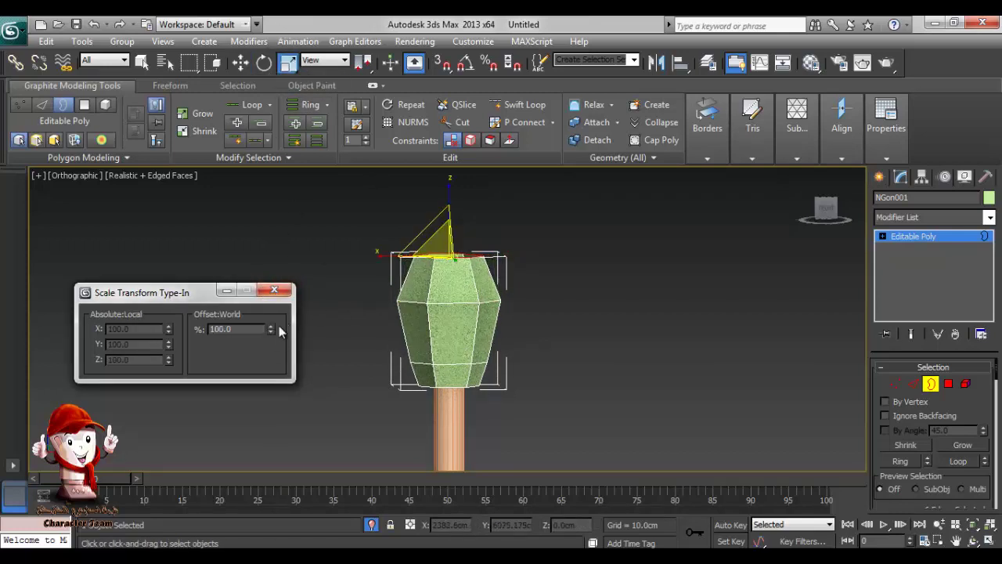
- Extend the border upward about 2.3 cm as a last ring and scale its edge down nearly to a point
key(w)
shift+drag(448, 217, 448, 190)
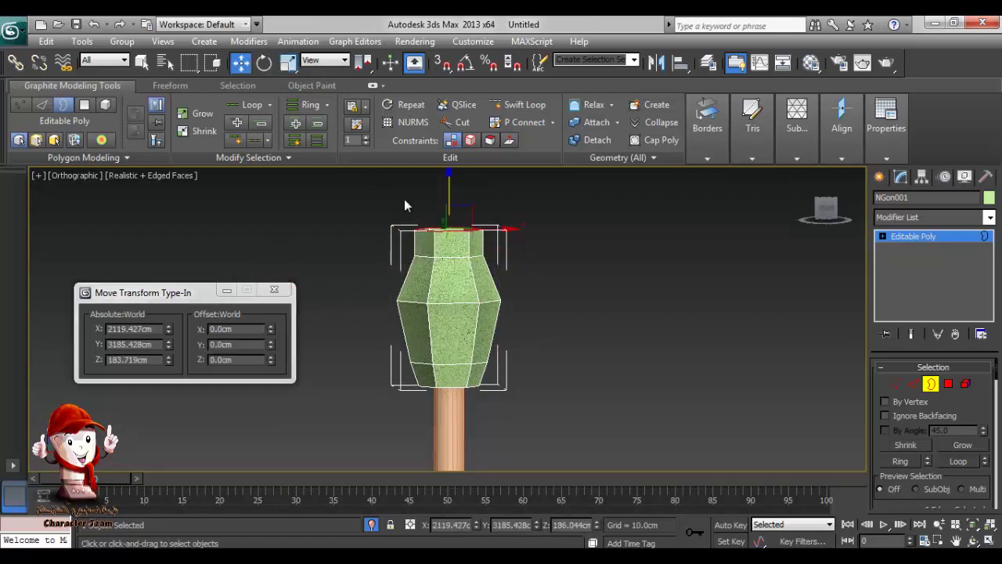
click(291, 66)
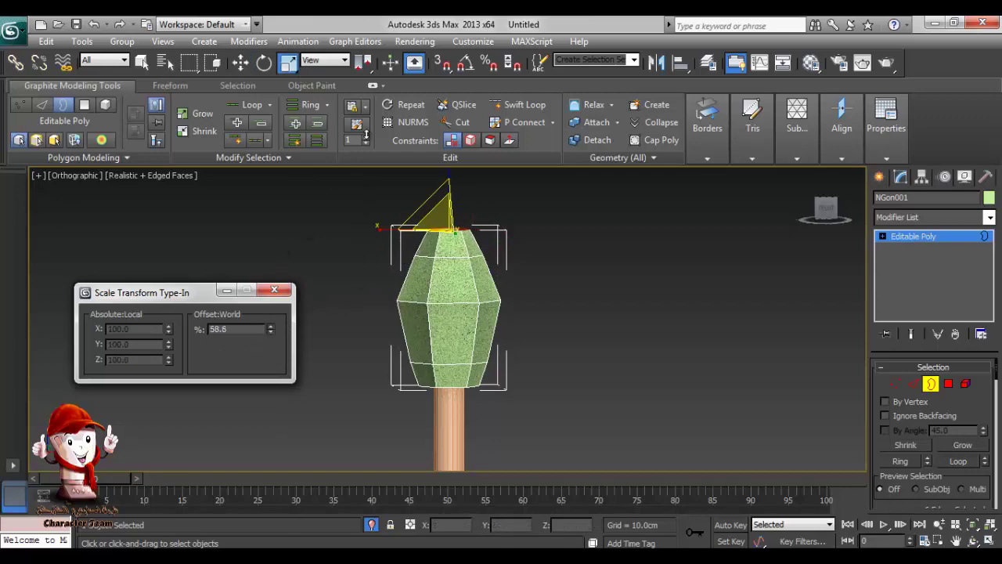
click(277, 292)
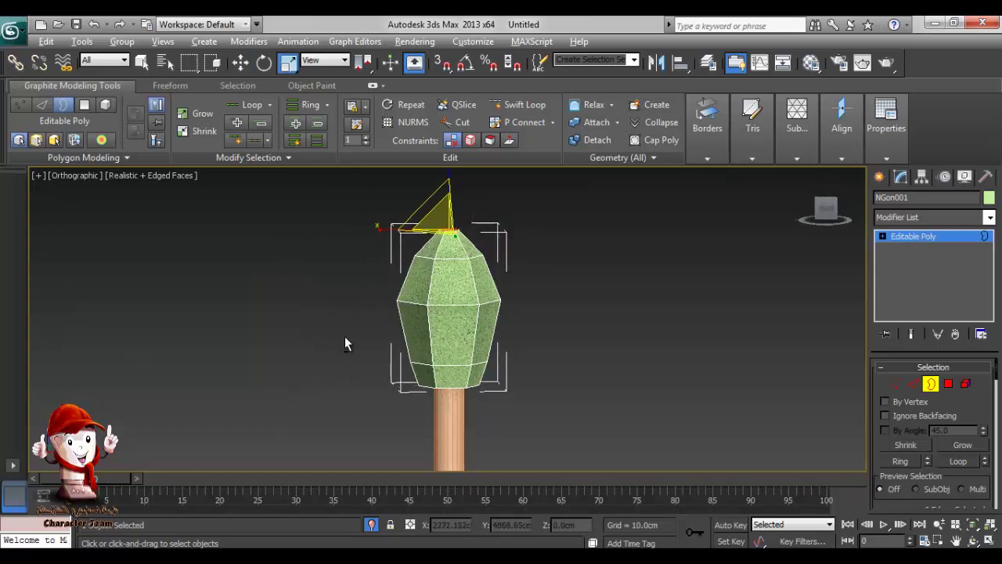
- Cap the open border at the tip of the hexagonal post top and clear the selection
alt+middle_drag(344, 336, 338, 393)
right_click(513, 271)
middle_drag(505, 286, 494, 380)
scroll(470, 329, up, 4)
right_click(395, 316)
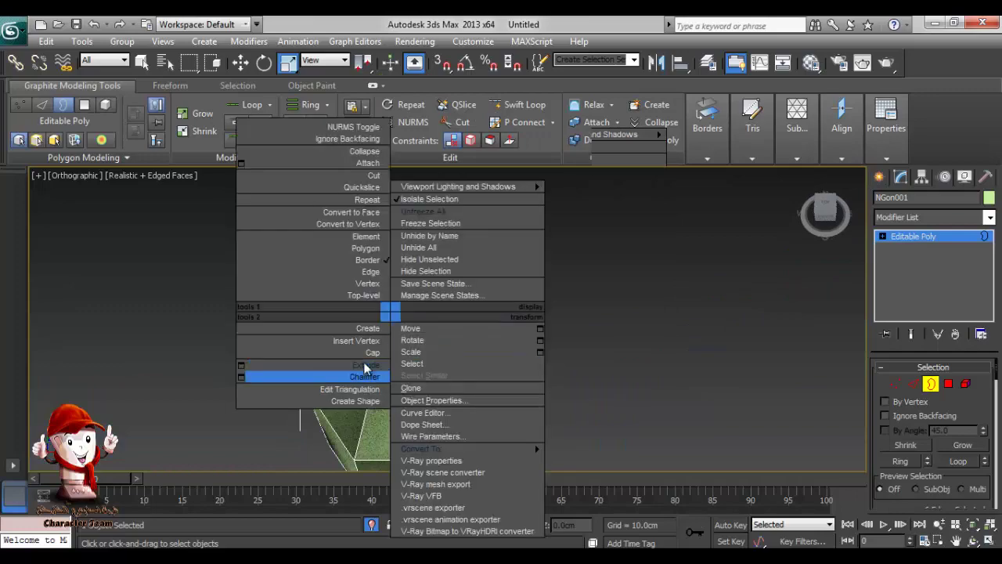
click(367, 354)
alt+middle_drag(494, 337, 566, 337)
scroll(530, 328, up, 6)
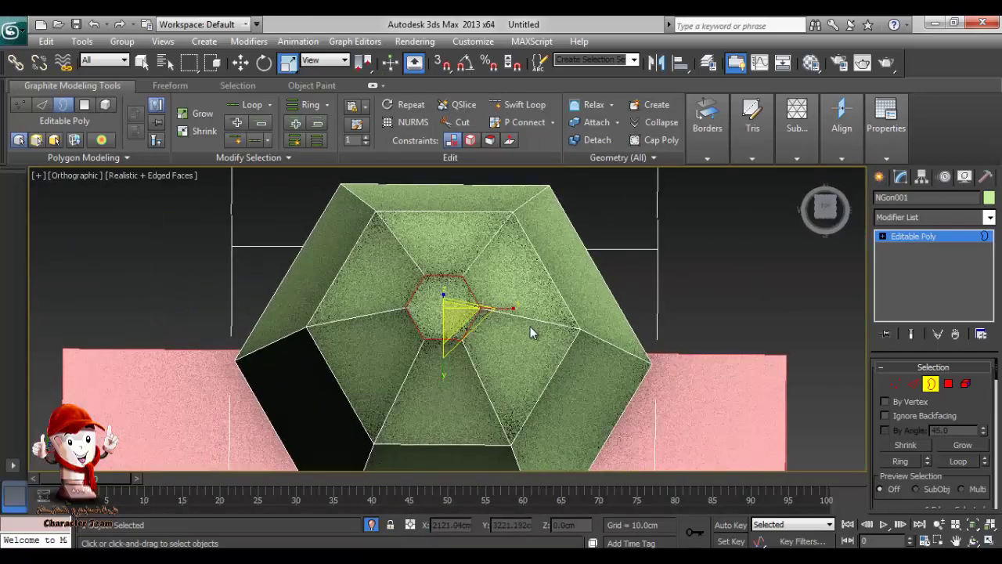
middle_drag(510, 318, 498, 367)
click(234, 252)
middle_drag(228, 250, 212, 236)
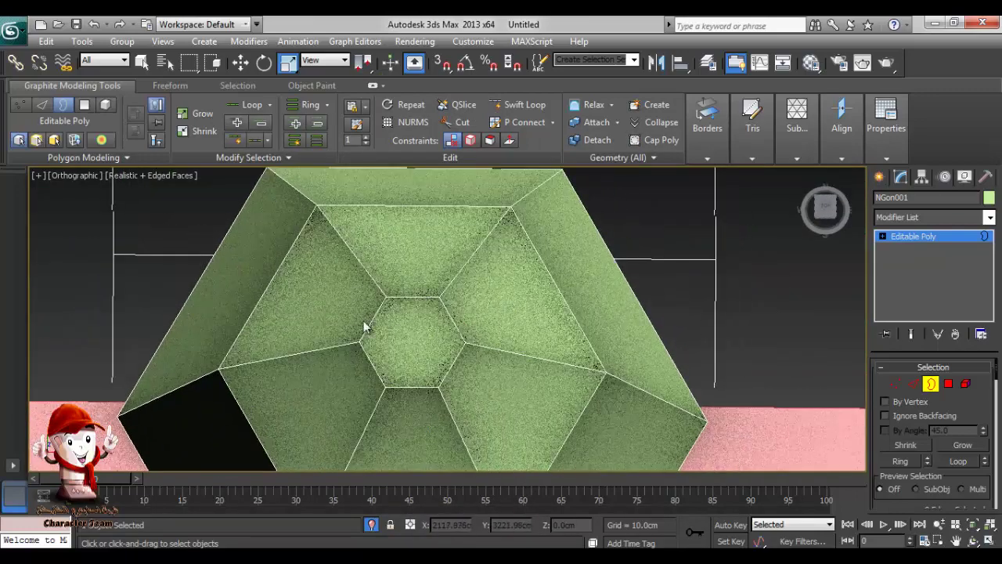
click(458, 122)
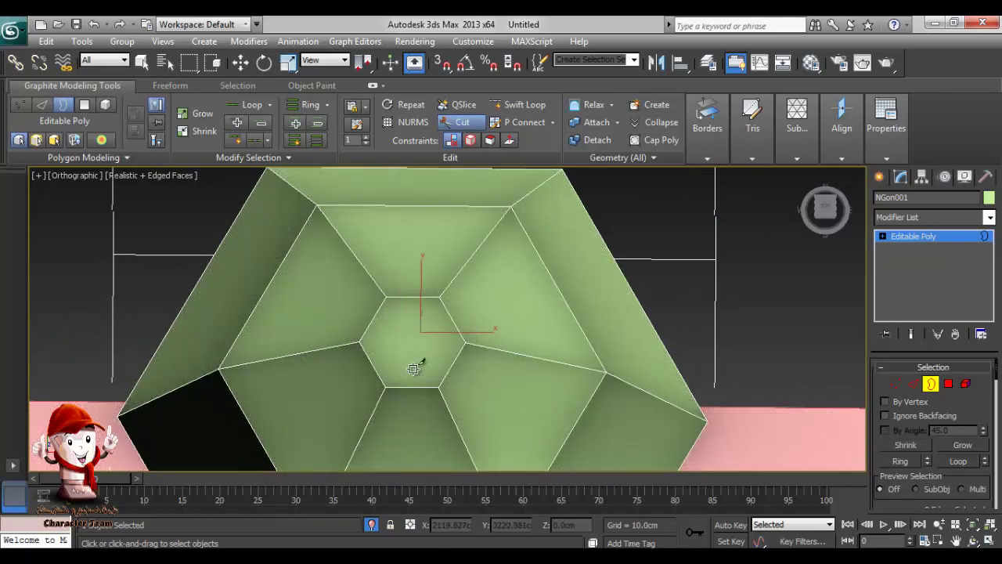
alt+middle_drag(413, 369, 653, 231)
middle_drag(581, 316, 499, 457)
scroll(611, 246, down, 5)
alt+middle_drag(611, 246, 502, 250)
scroll(492, 222, up, 3)
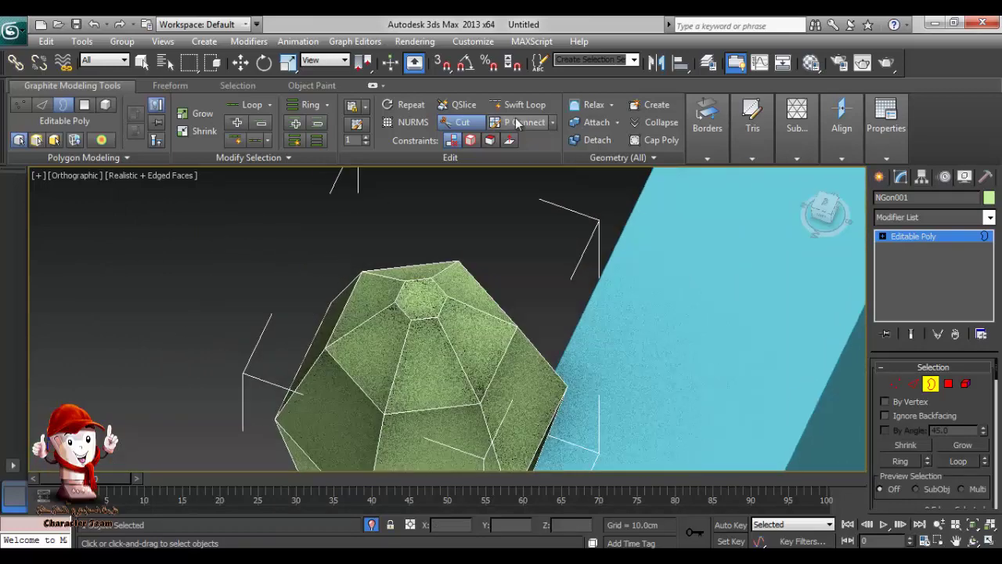
right_click(450, 65)
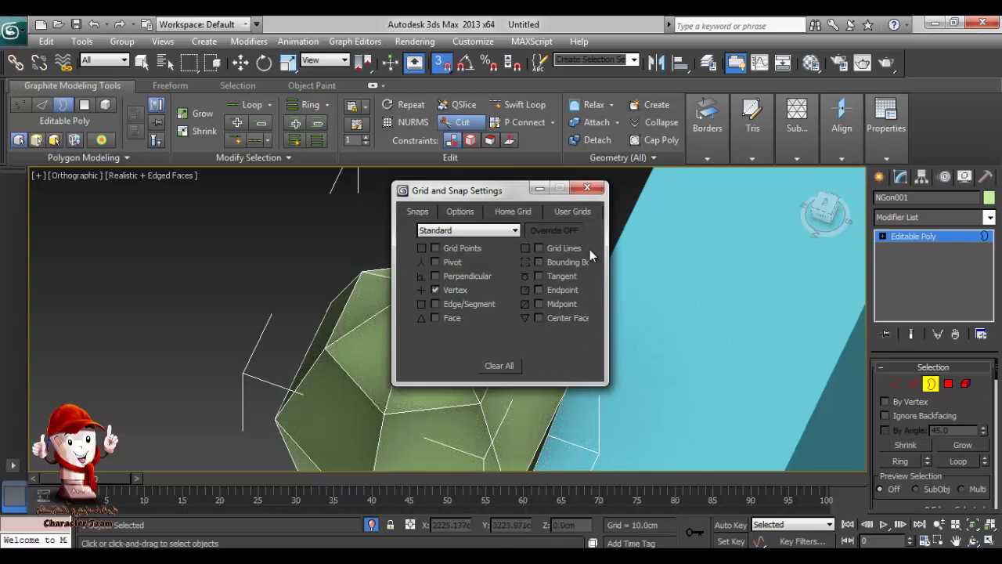
click(587, 188)
alt+middle_drag(548, 286, 532, 363)
scroll(424, 344, up, 5)
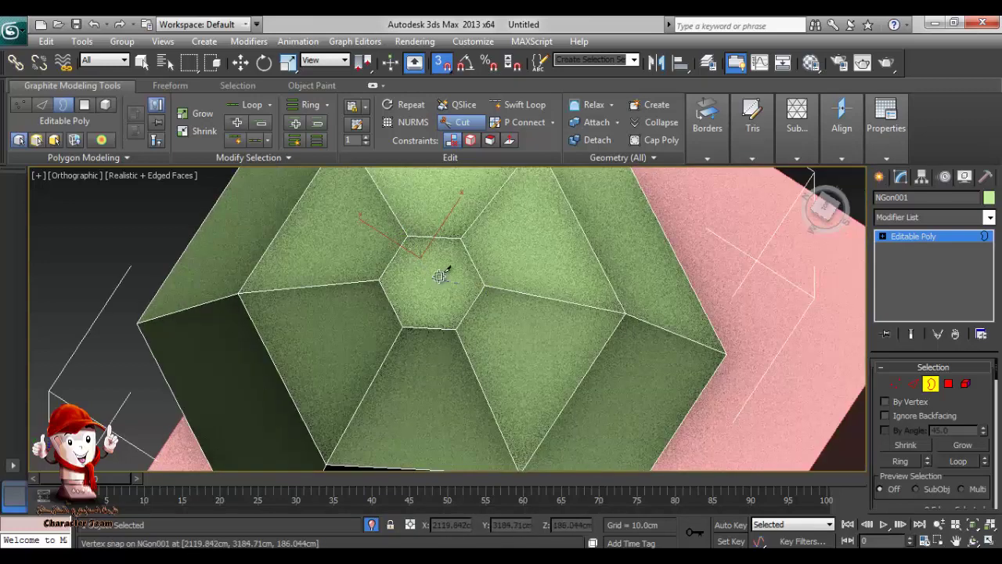
alt+middle_drag(444, 322, 470, 227)
middle_drag(469, 227, 488, 434)
scroll(488, 434, down, 5)
right_click(608, 279)
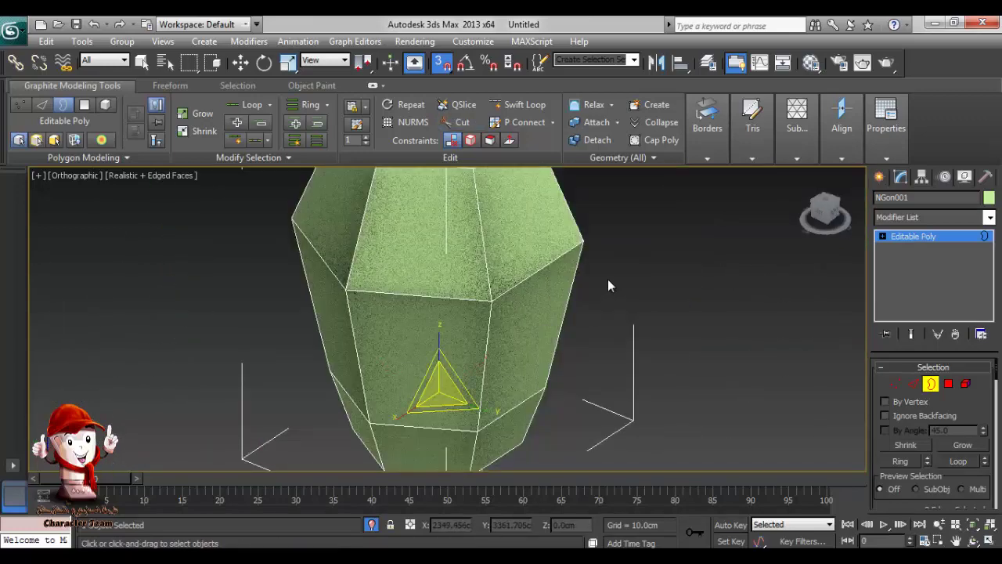
- Select the small hexagonal polygon at the tip and insert a vertex at about its centre
alt+middle_drag(608, 278, 465, 288)
scroll(506, 329, up, 3)
click(443, 357)
mouse_move(965, 504)
mouse_down()
mouse_move(965, 321)
mouse_move(947, 288)
mouse_move(965, 91)
mouse_move(972, 335)
mouse_up()
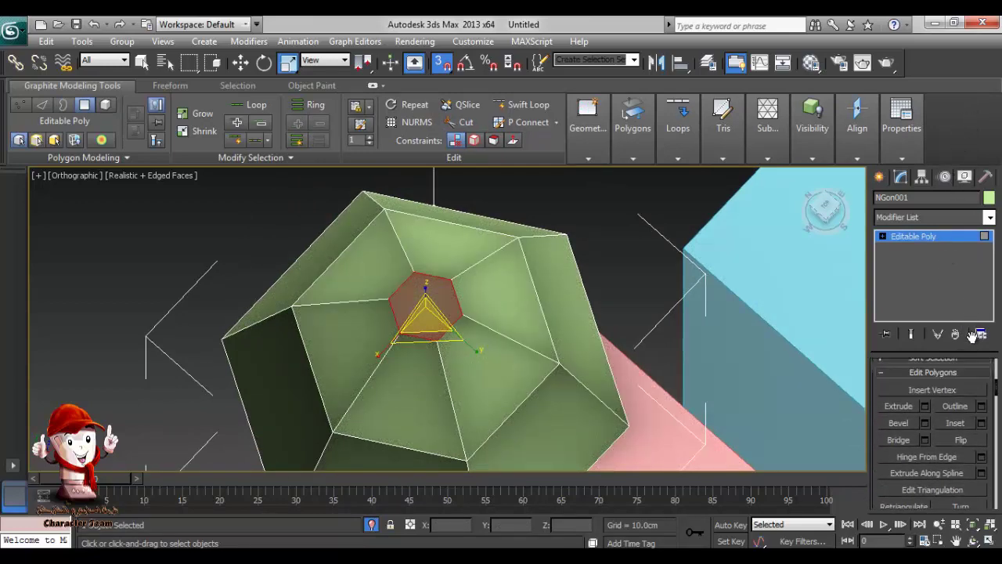
click(953, 393)
alt+middle_drag(443, 349, 443, 331)
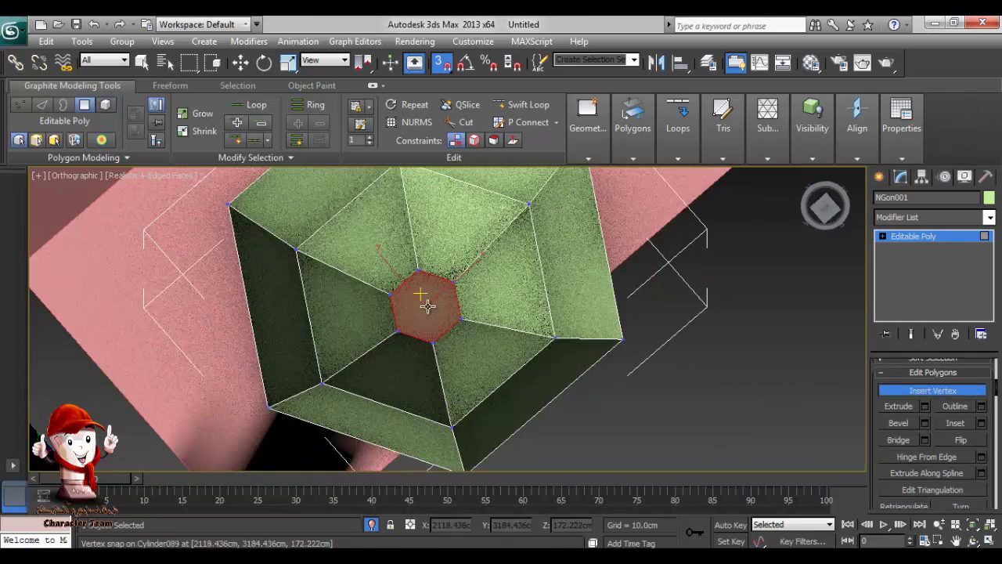
alt+middle_drag(475, 364, 492, 282)
scroll(514, 217, up, 9)
middle_drag(515, 217, 570, 267)
scroll(570, 250, down, 2)
right_click(682, 302)
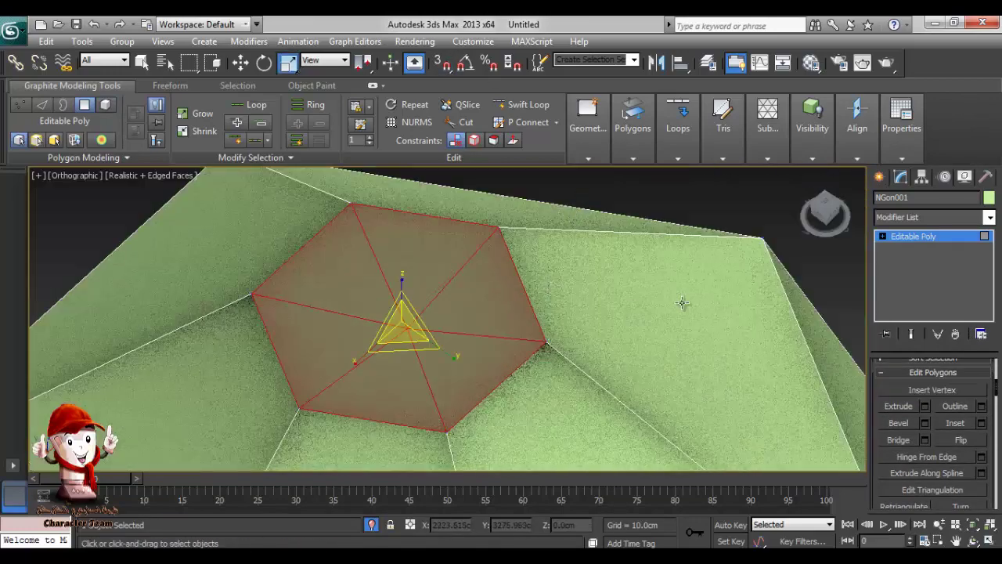
- Remove the radial edges that meet at the inserted vertex on the tip polygon
drag(997, 396, 997, 363)
click(913, 385)
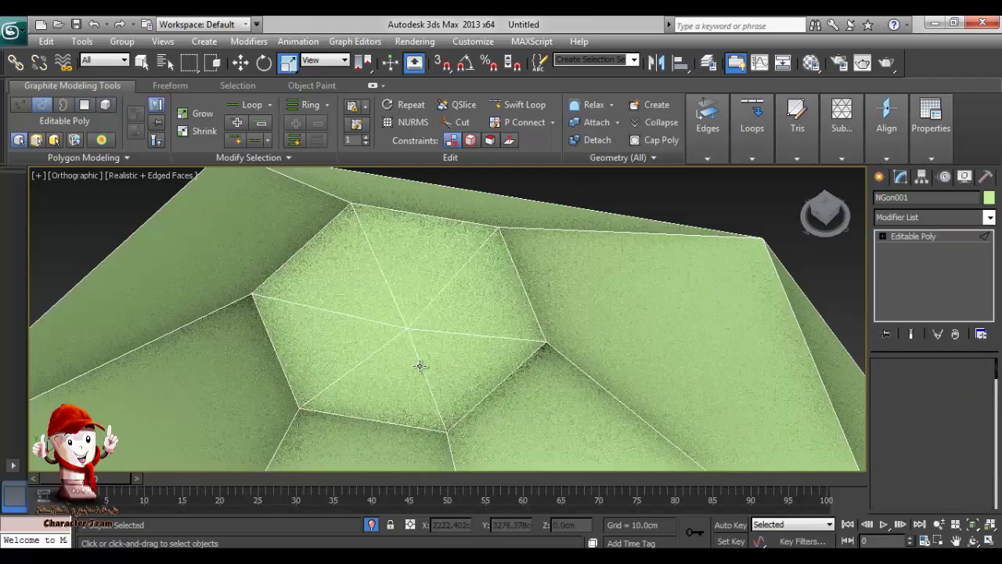
alt+middle_drag(477, 365, 497, 354)
right_click(492, 332)
click(480, 358)
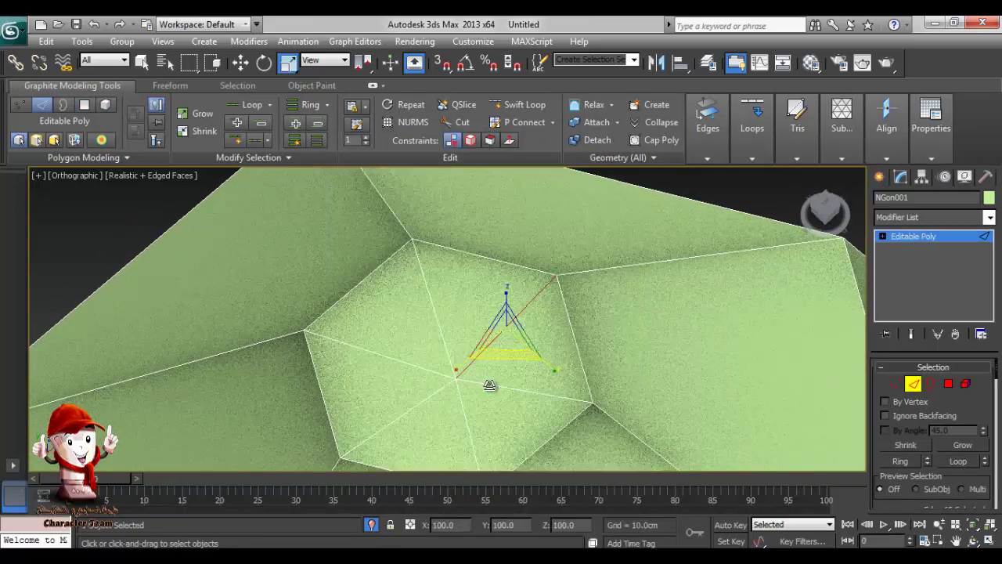
click(489, 386)
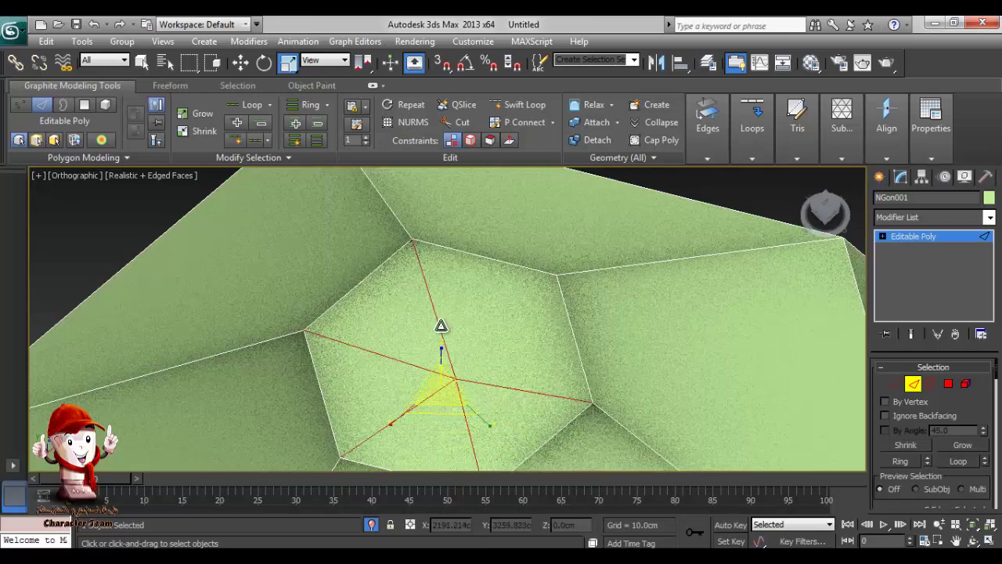
right_click(440, 324)
click(419, 362)
- In the Top view, insert a vertex at the centre of the hexagonal tip polygon
click(895, 383)
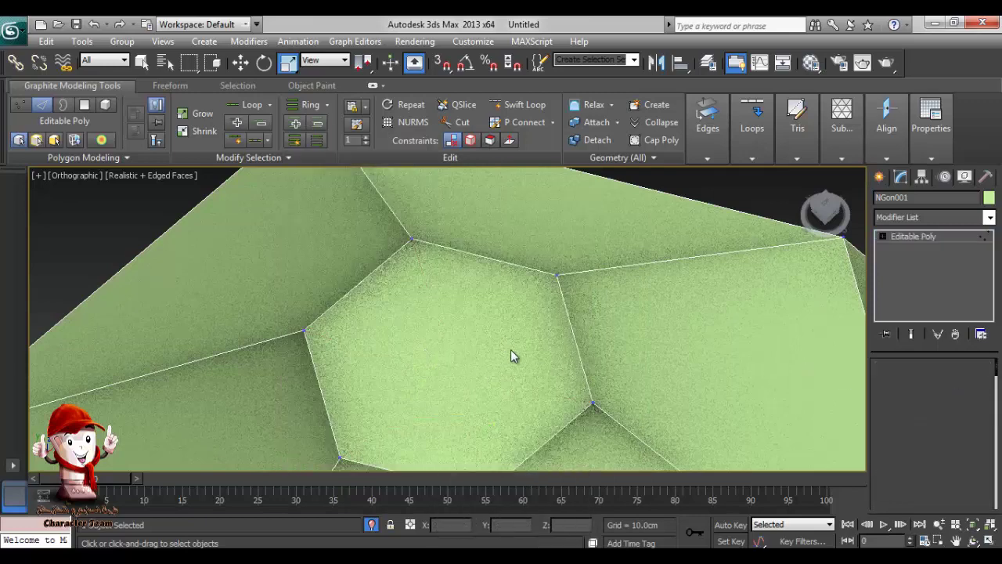
middle_drag(512, 316, 510, 387)
key(t)
scroll(509, 370, down, 10)
middle_drag(571, 356, 521, 433)
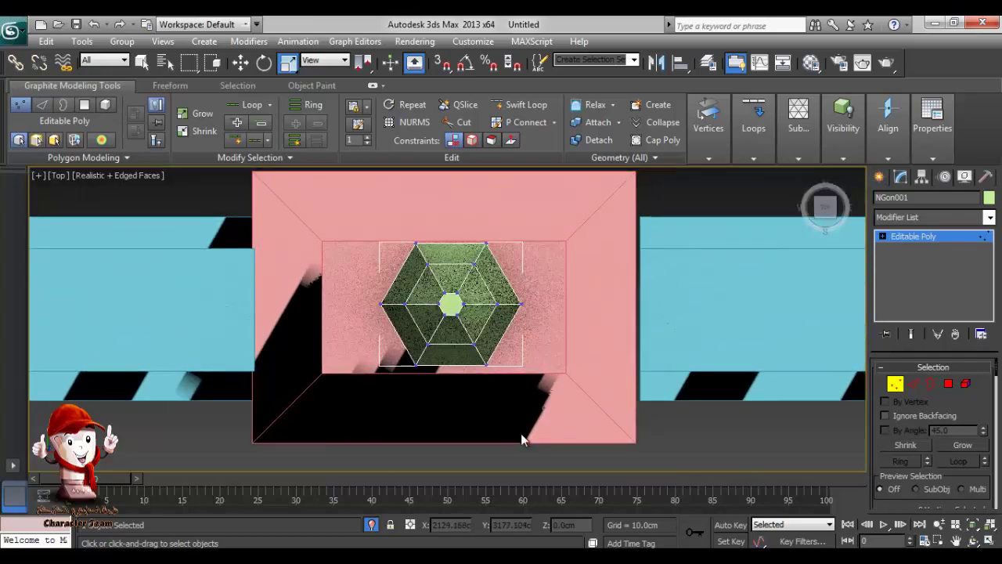
scroll(485, 396, up, 10)
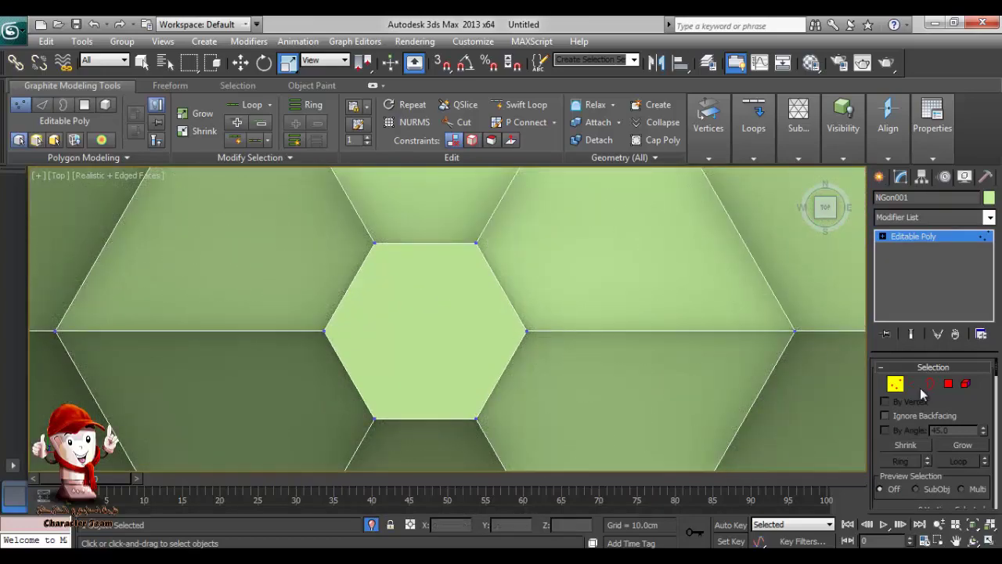
drag(981, 392, 968, 443)
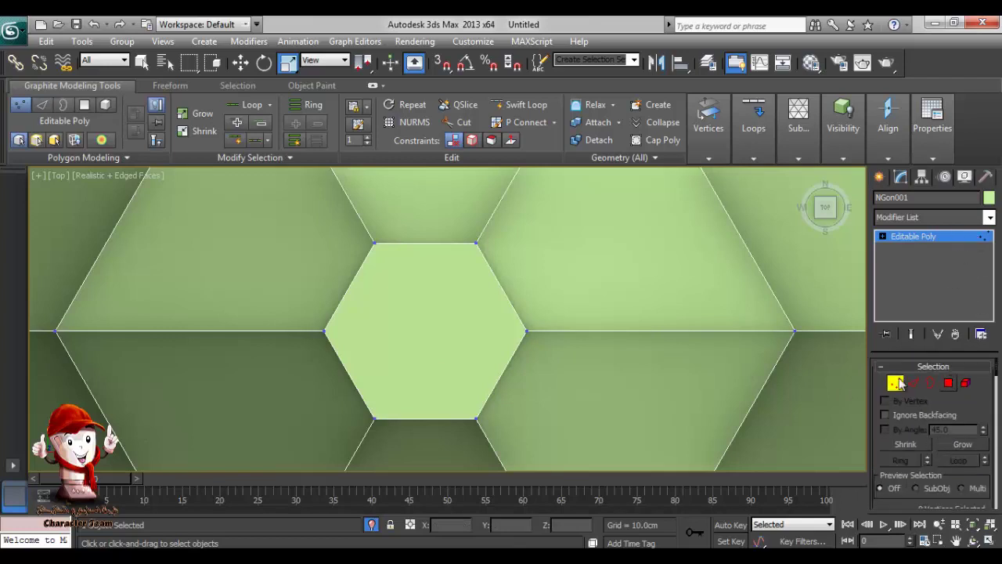
click(948, 383)
drag(978, 403, 982, 332)
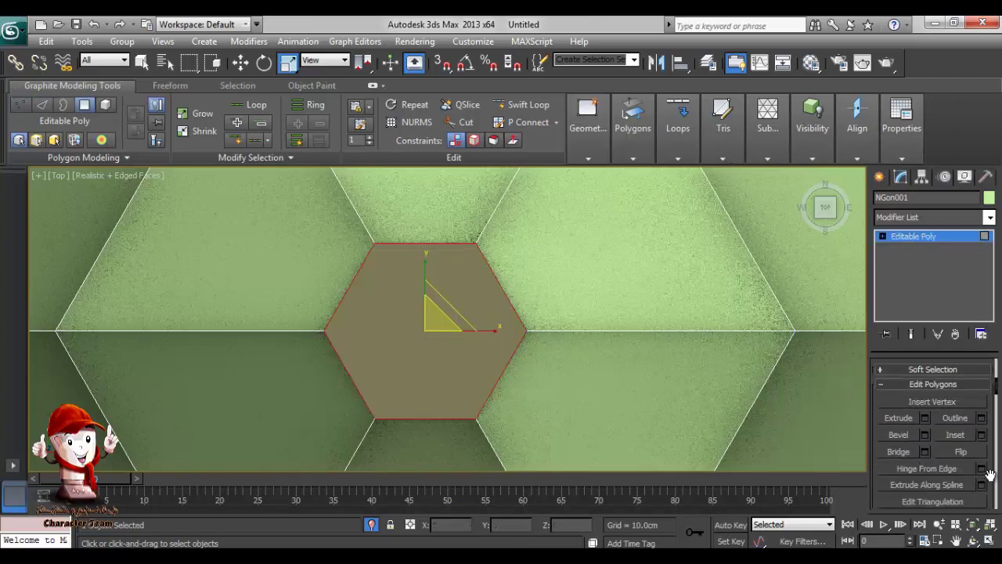
click(936, 402)
right_click(468, 361)
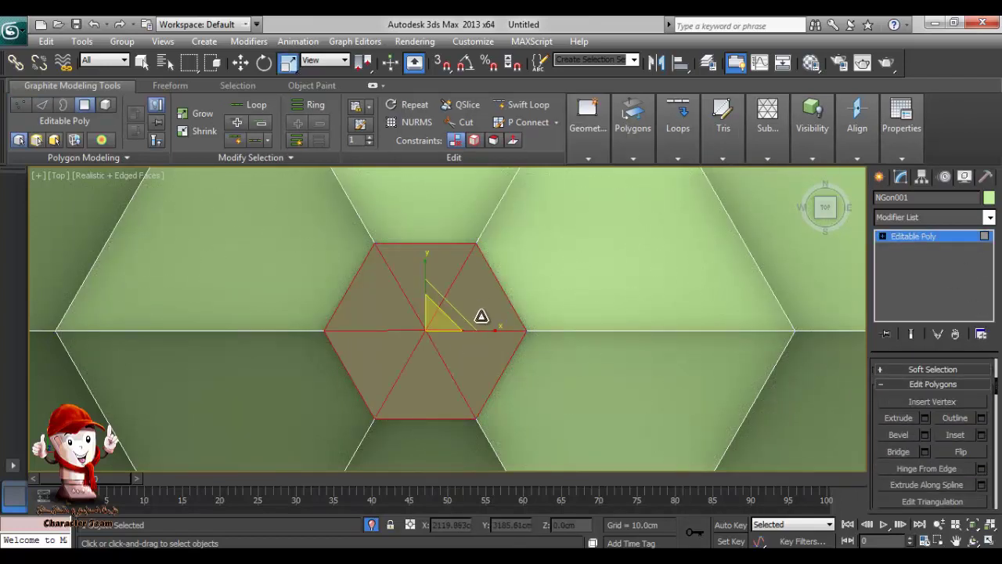
- Remove three alternate radial edges of the tip so that its six triangles become three four-sided faces
middle_drag(486, 322, 489, 337)
right_click(478, 315)
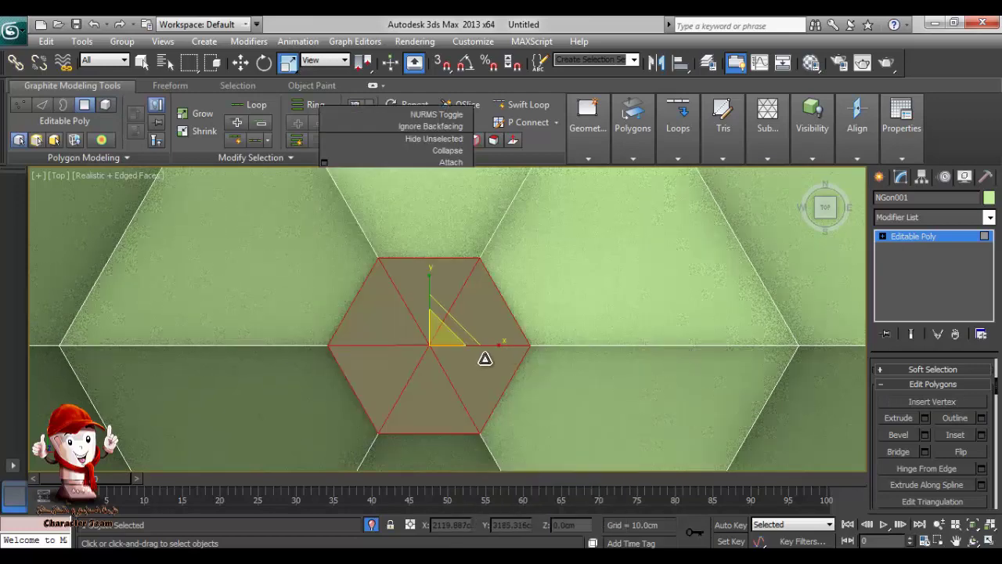
right_click(484, 363)
click(883, 272)
click(882, 236)
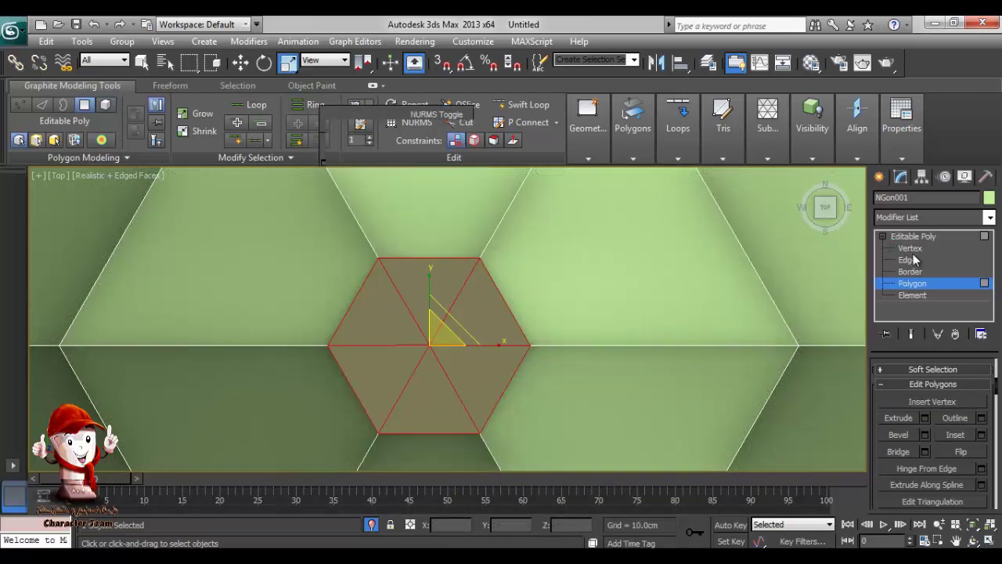
click(912, 259)
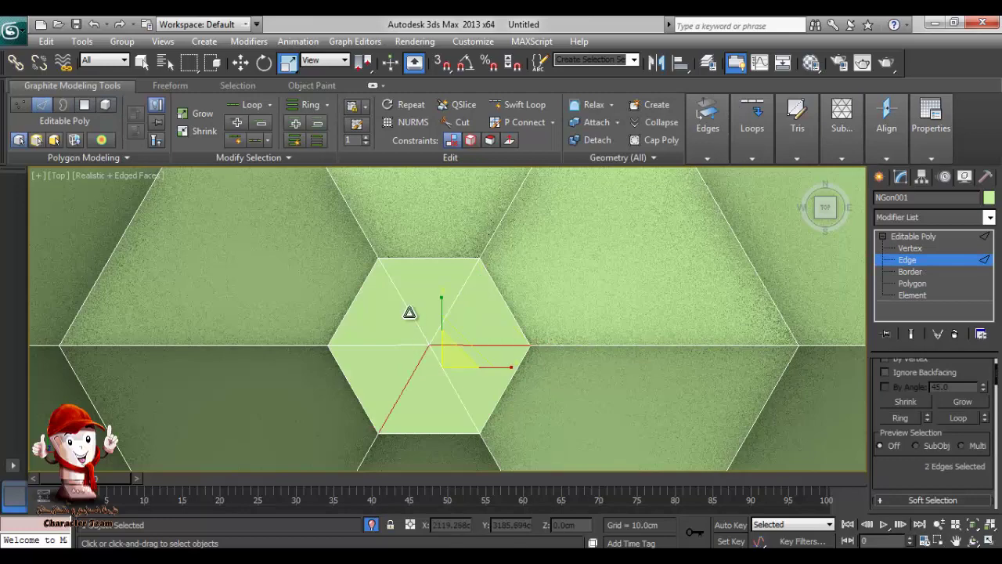
ctrl+click(410, 313)
right_click(408, 312)
click(396, 341)
scroll(463, 345, down, 10)
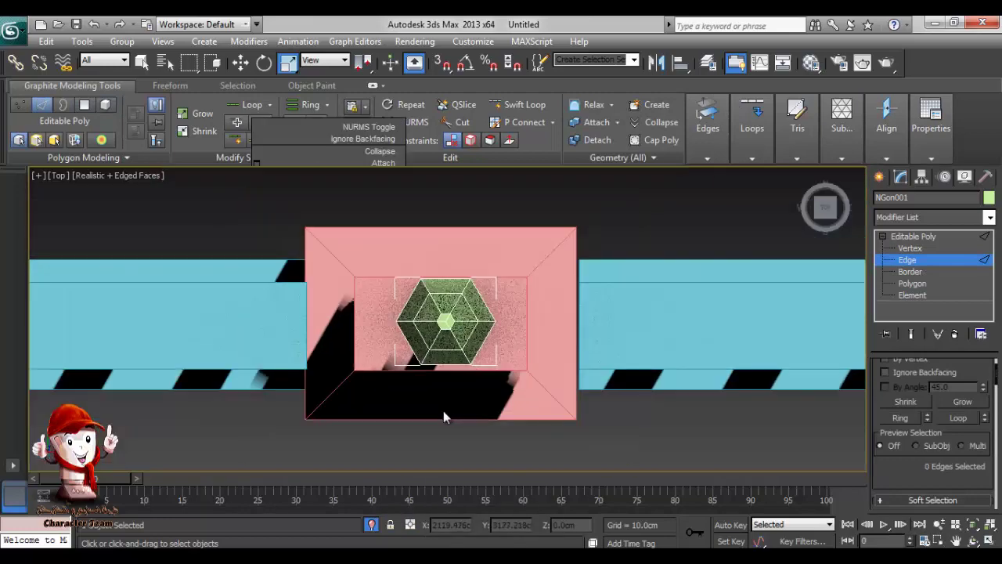
- In the Front view, leave edge editing, scale the whole hexagonal post top uniformly to 264.4%, and deselect it
alt+middle_drag(444, 411, 493, 305)
middle_drag(537, 407, 532, 349)
key(f)
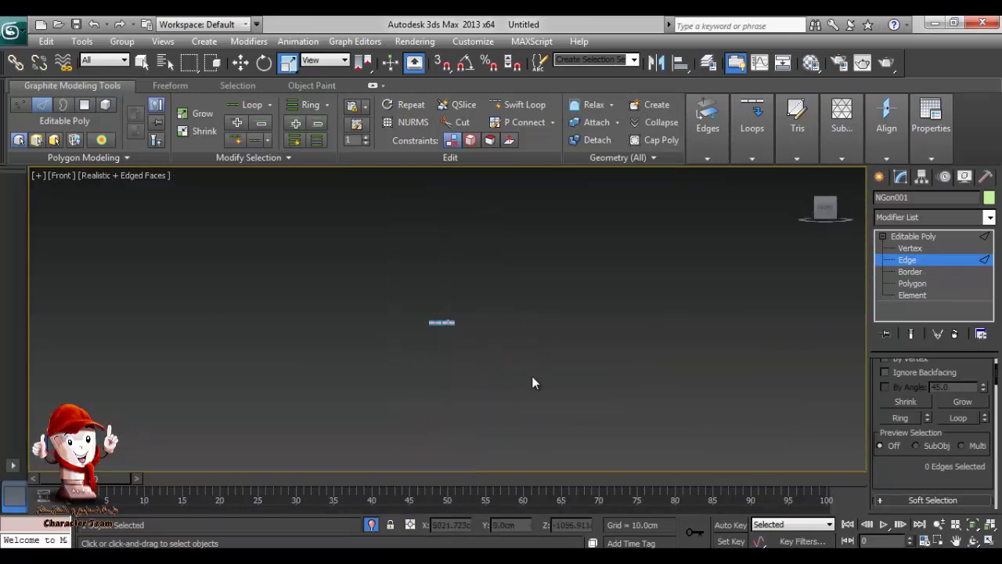
scroll(537, 414, up, 10)
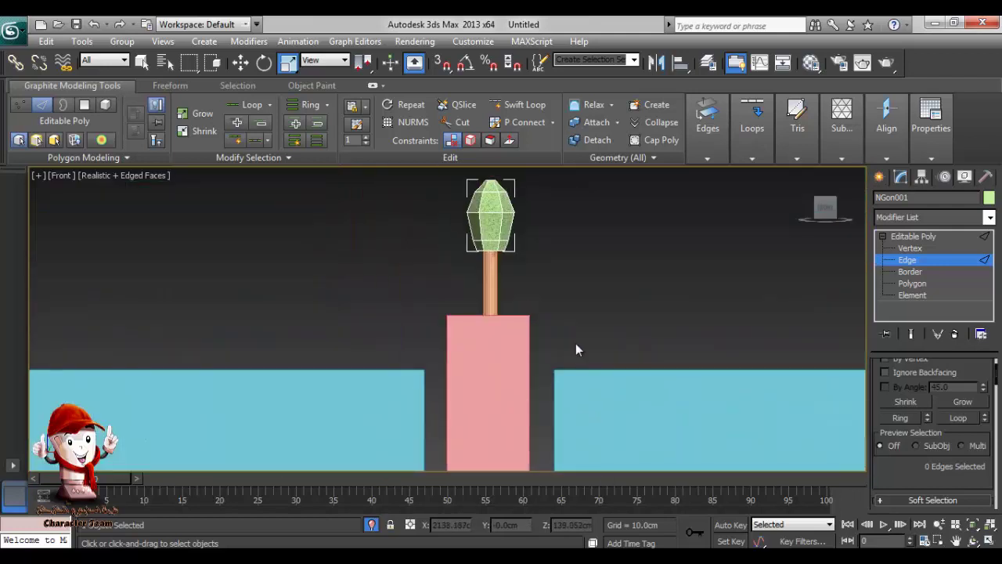
middle_drag(557, 299, 557, 366)
scroll(559, 368, down, 4)
scroll(568, 381, up, 2)
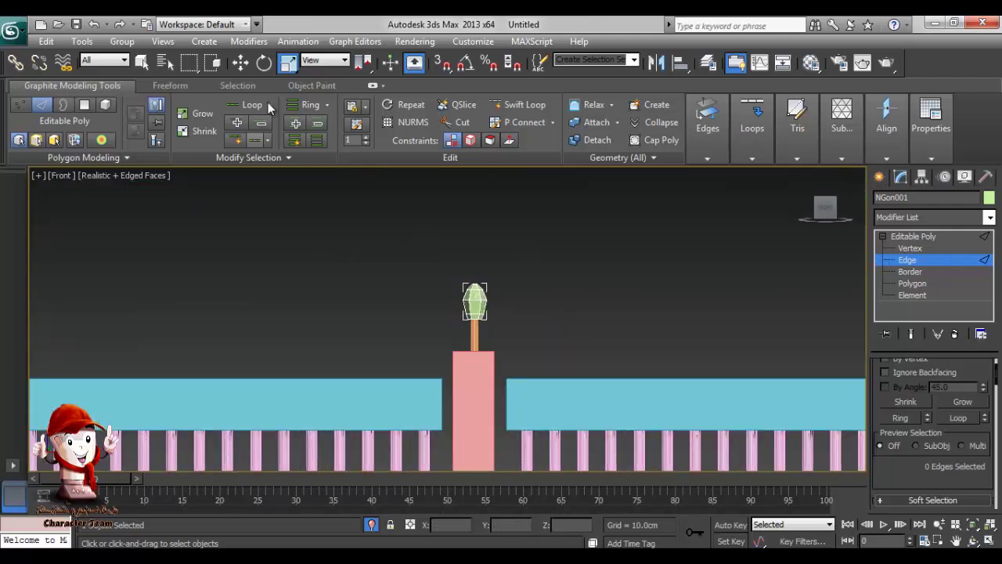
key(F12)
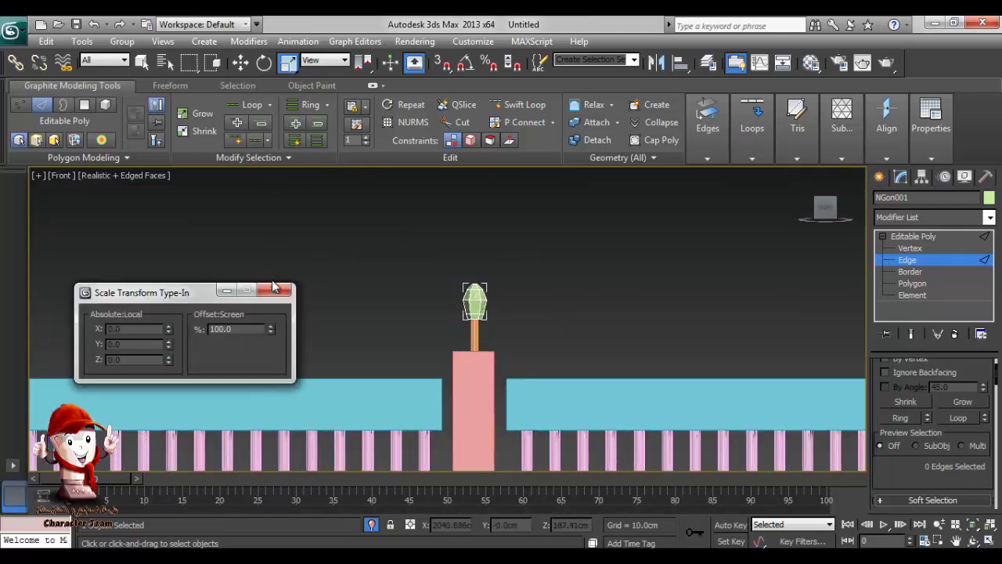
click(281, 291)
key(2)
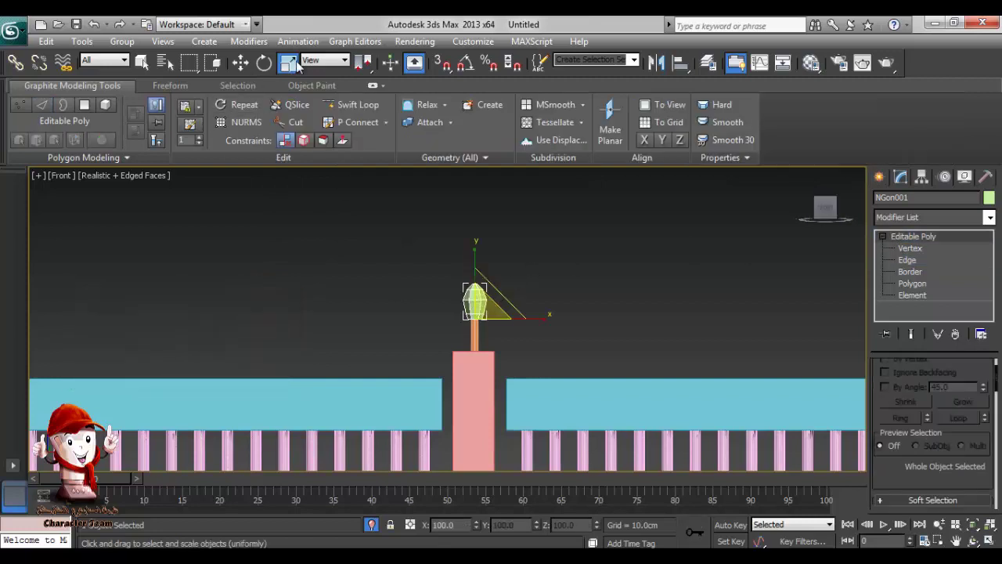
right_click(296, 62)
drag(299, 17, 248, 236)
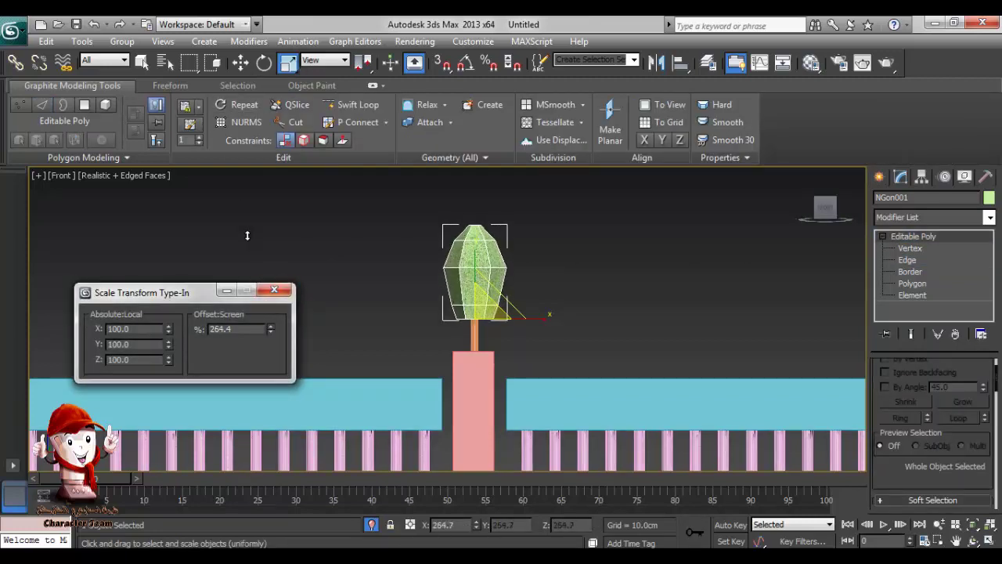
click(558, 372)
- Examine the enlarged post top's proportions against the fence and its joint with the thin stem, and put away the scale values
scroll(567, 381, down, 3)
middle_drag(598, 372, 668, 274)
scroll(627, 305, down, 3)
middle_drag(528, 343, 581, 347)
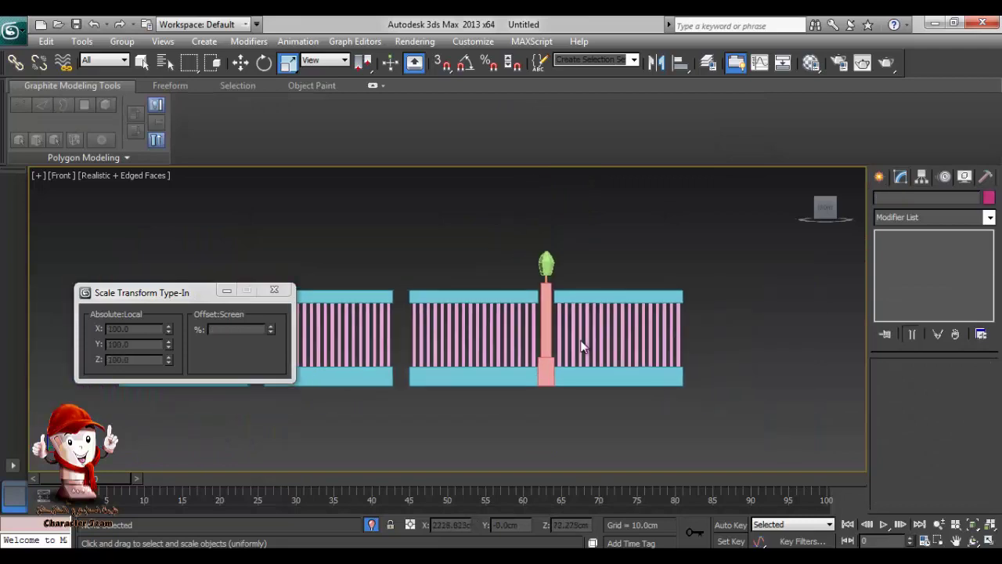
scroll(584, 345, up, 3)
middle_drag(673, 270, 508, 347)
scroll(507, 346, up, 3)
middle_drag(562, 306, 544, 357)
scroll(512, 340, up, 5)
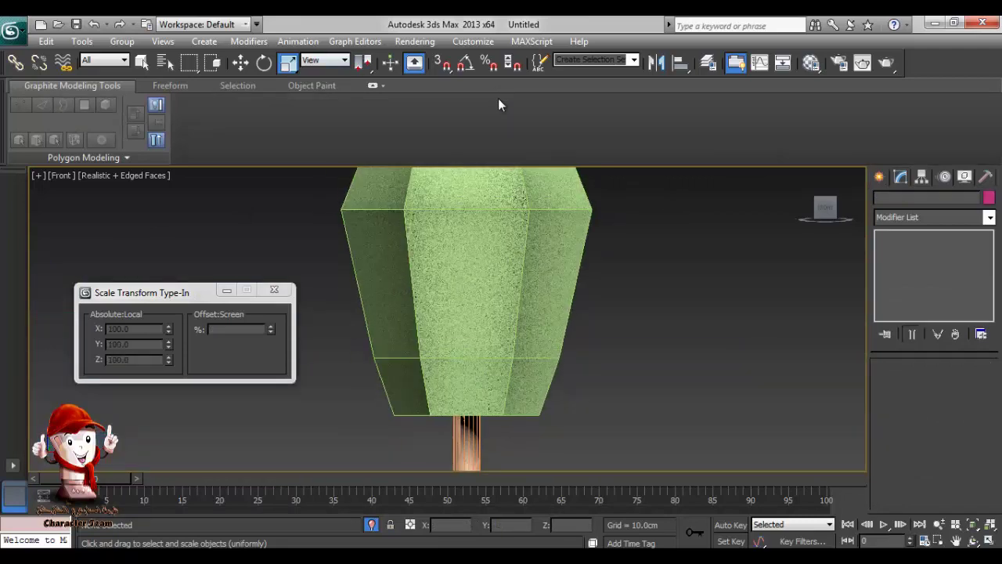
scroll(451, 393, down, 5)
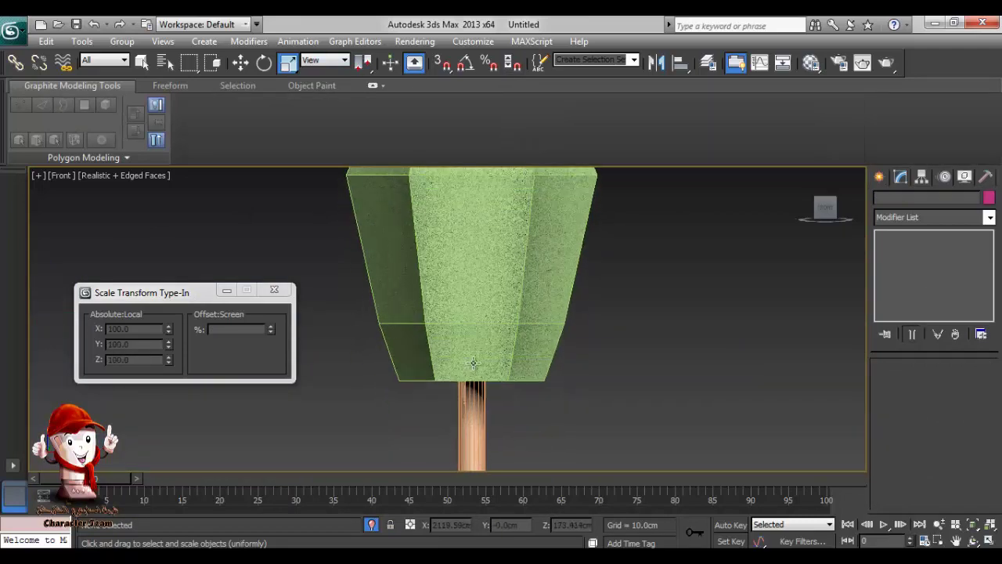
click(274, 290)
- Try a MeshSmooth modifier on the hexagonal post top, remove it again, and deselect the object
scroll(452, 349, down, 4)
click(545, 284)
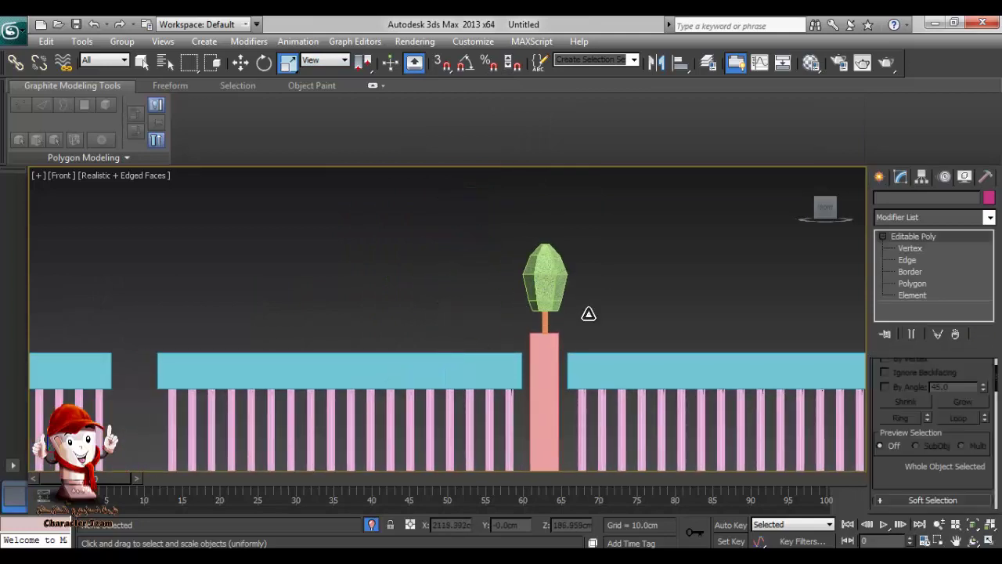
middle_drag(588, 314, 532, 316)
click(990, 221)
text(me)
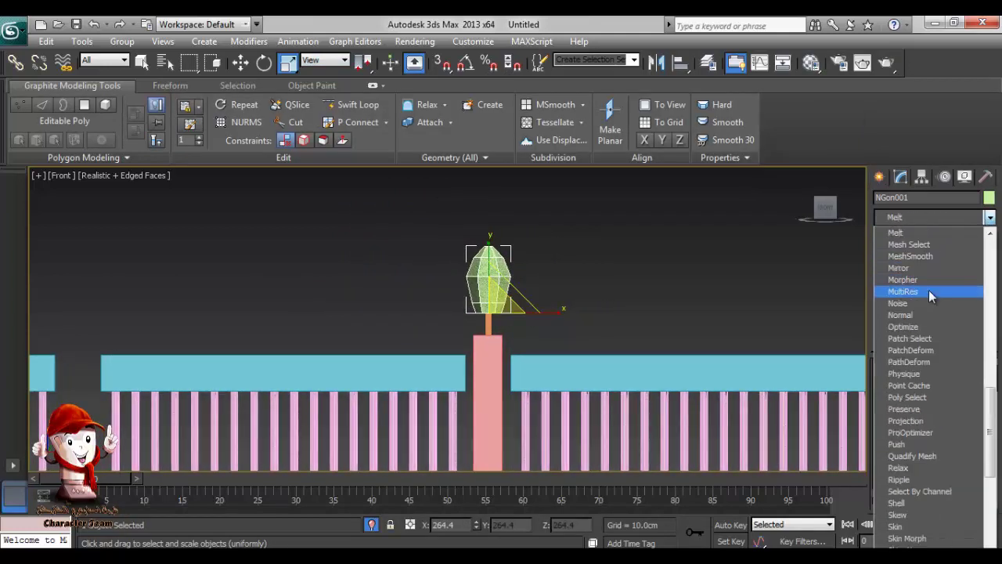
click(913, 256)
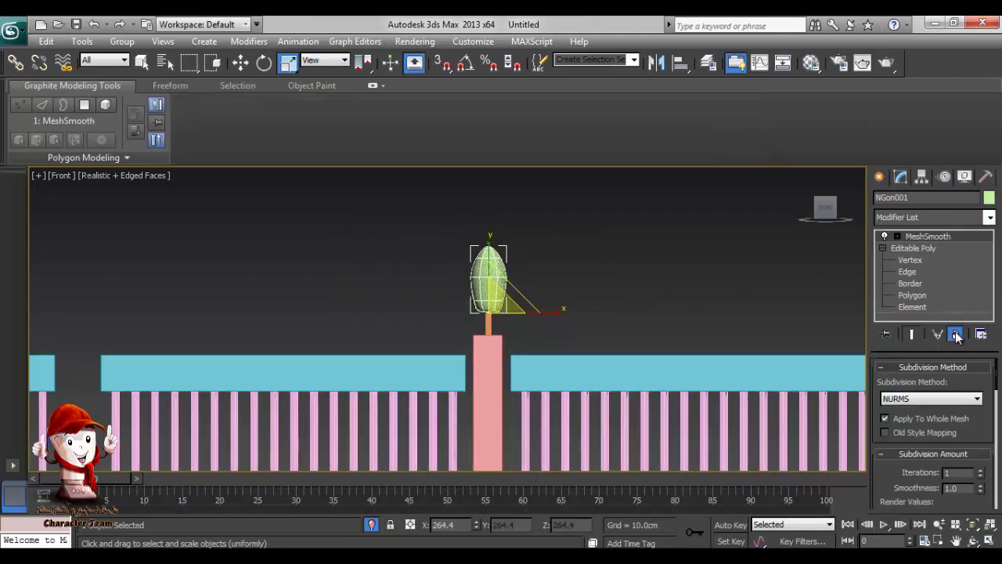
click(956, 335)
click(603, 302)
- Group the hexagonal top, its thin stem and the fence post under the name 3amod 1
middle_drag(546, 292, 618, 264)
scroll(607, 271, down, 3)
scroll(603, 301, down, 4)
middle_drag(559, 372, 484, 333)
scroll(561, 300, up, 2)
click(474, 249)
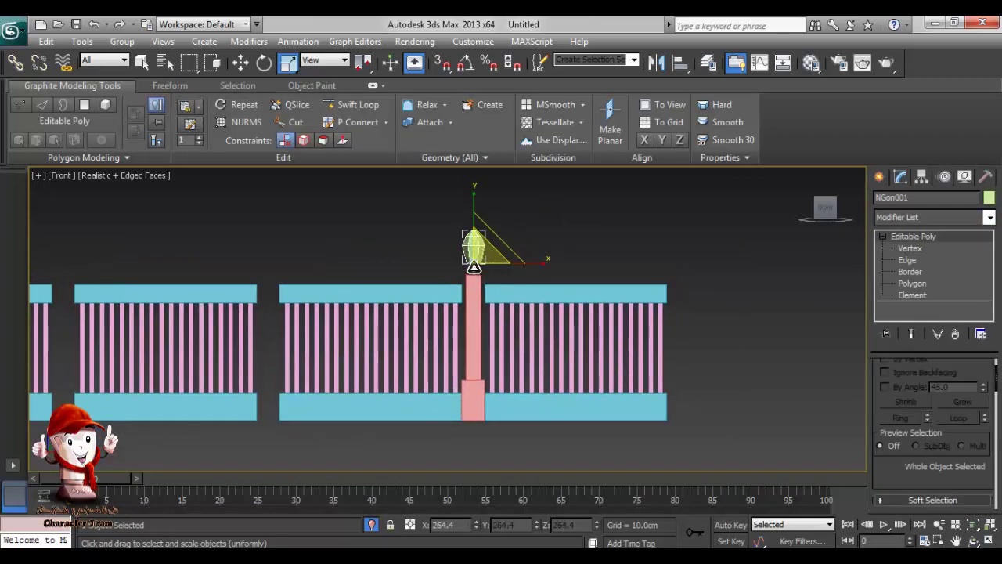
ctrl+click(474, 268)
ctrl+click(473, 288)
click(122, 41)
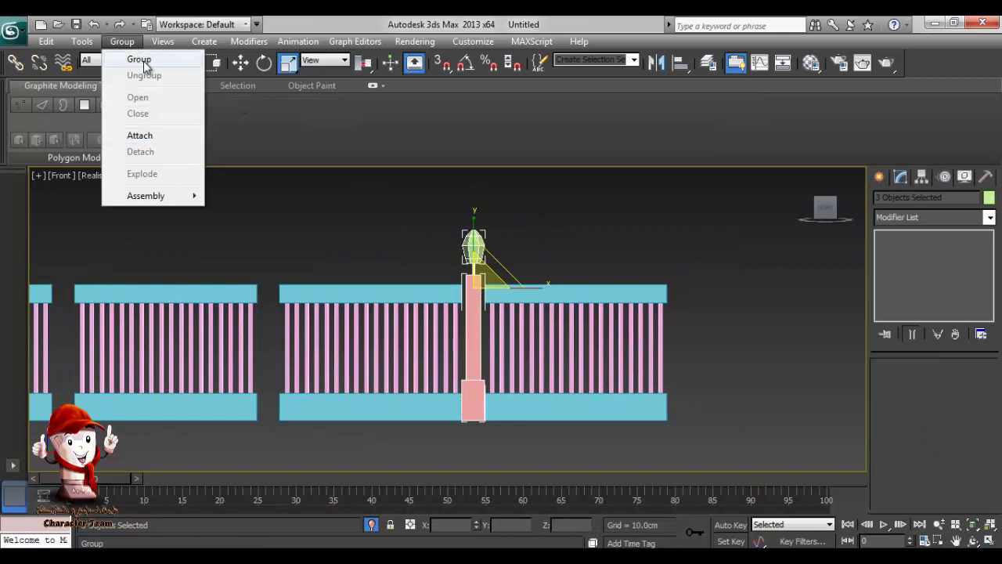
click(145, 62)
text(3amod 1)
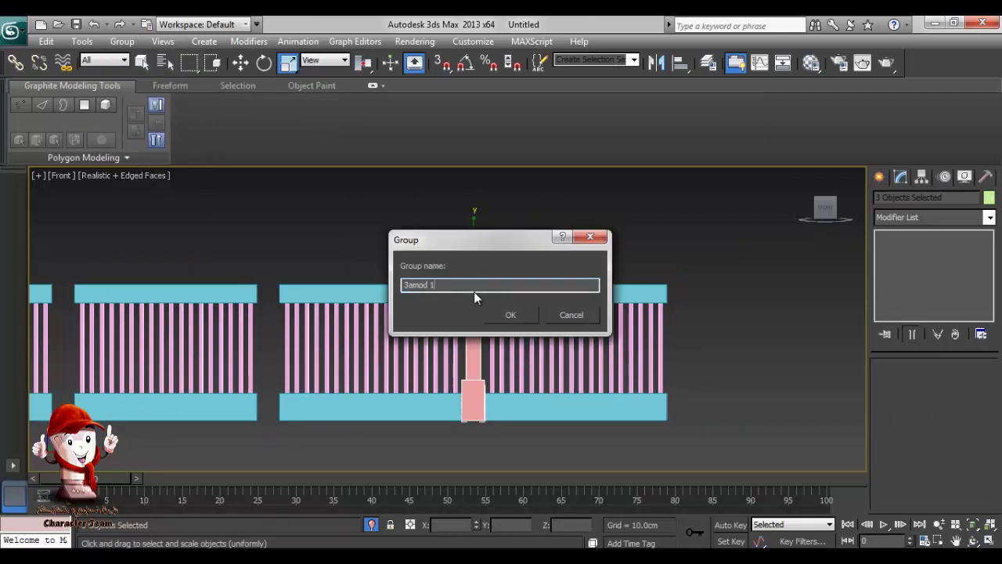
click(526, 315)
right_click(537, 223)
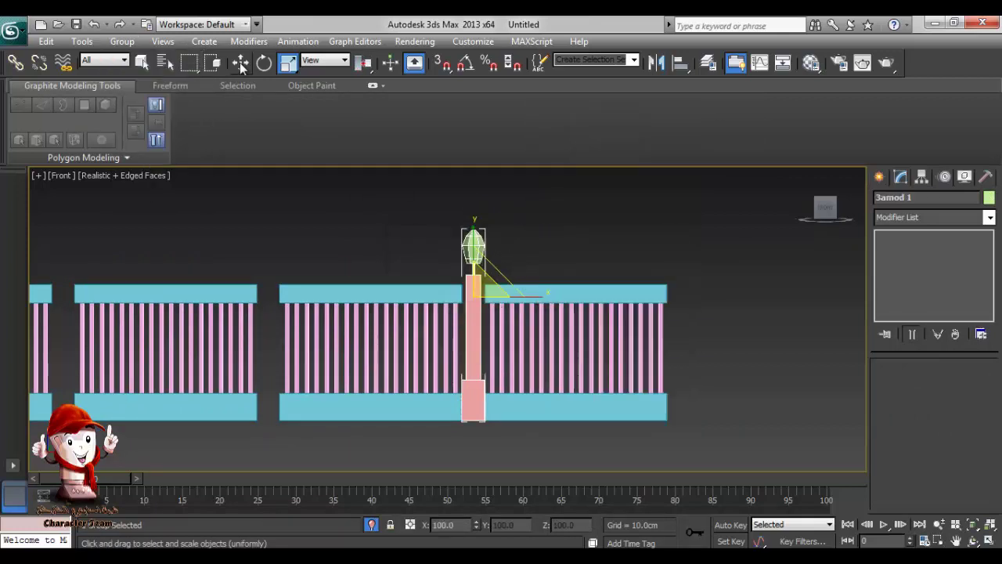
- Clone the post group along the fence at one-panel spacing as four instances, working away from the fence's end panel
click(241, 67)
middle_drag(630, 227, 797, 224)
shift+drag(675, 293, 471, 290)
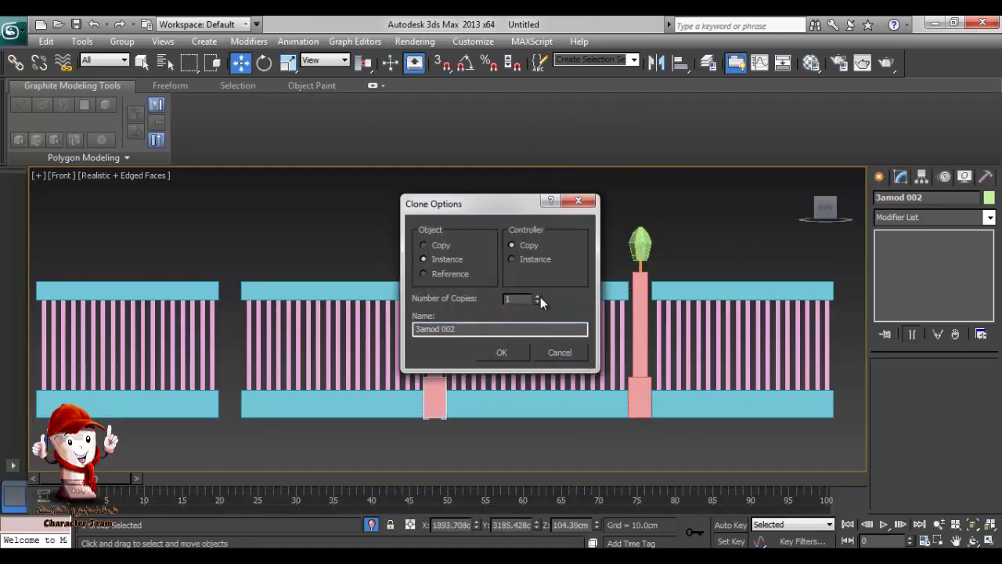
click(539, 296)
click(538, 296)
click(539, 296)
click(503, 353)
- Assign the 24 - Default material to all fence panel and post groups, deselect them and put away the Material Editor
middle_drag(349, 264, 546, 277)
scroll(554, 313, down, 5)
mouse_move(564, 337)
middle_down()
mouse_move(552, 322)
mouse_move(501, 347)
mouse_move(540, 357)
middle_up()
middle_drag(338, 320, 564, 350)
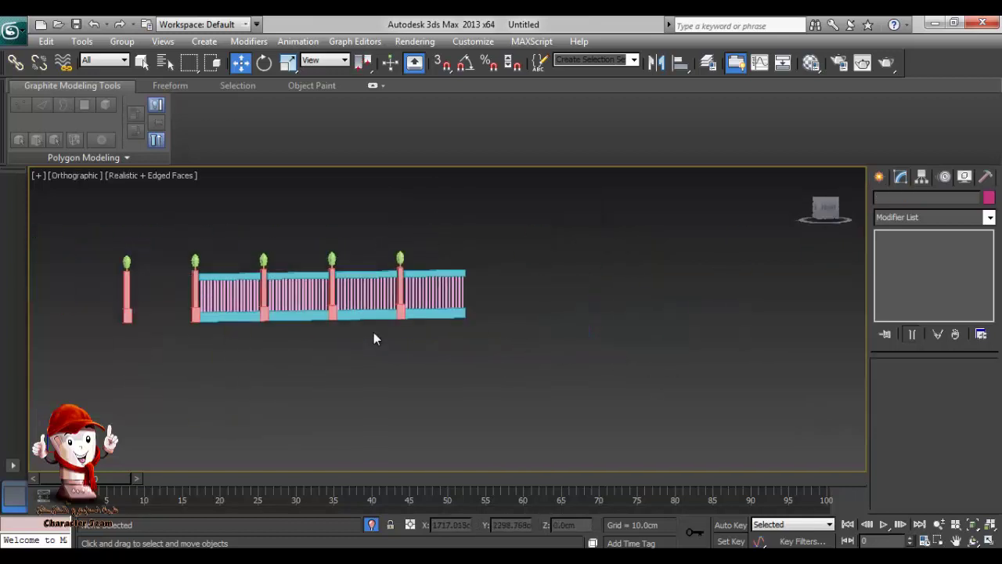
scroll(374, 332, up, 4)
middle_drag(383, 313, 566, 357)
scroll(567, 357, down, 4)
drag(609, 404, 134, 269)
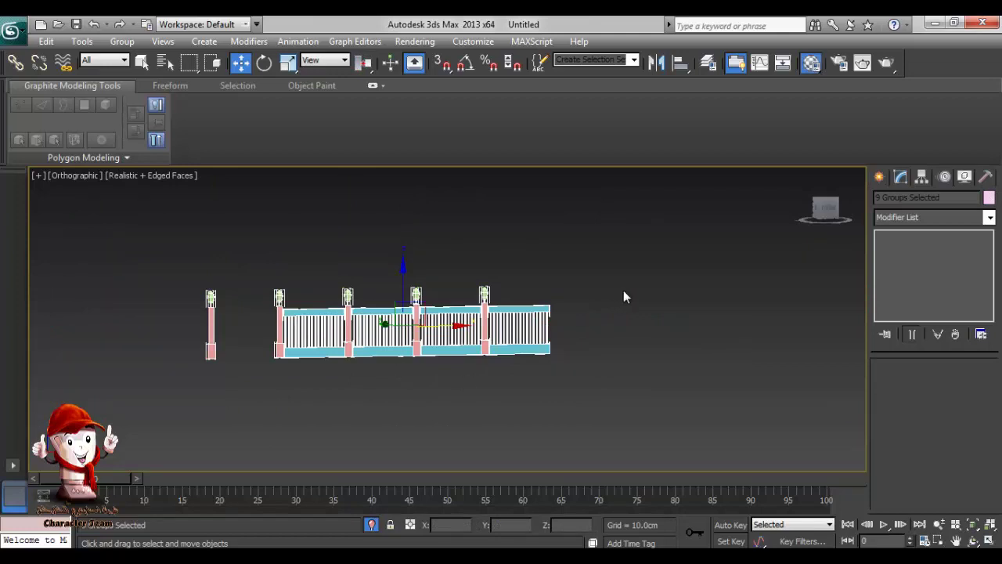
key(m)
click(846, 206)
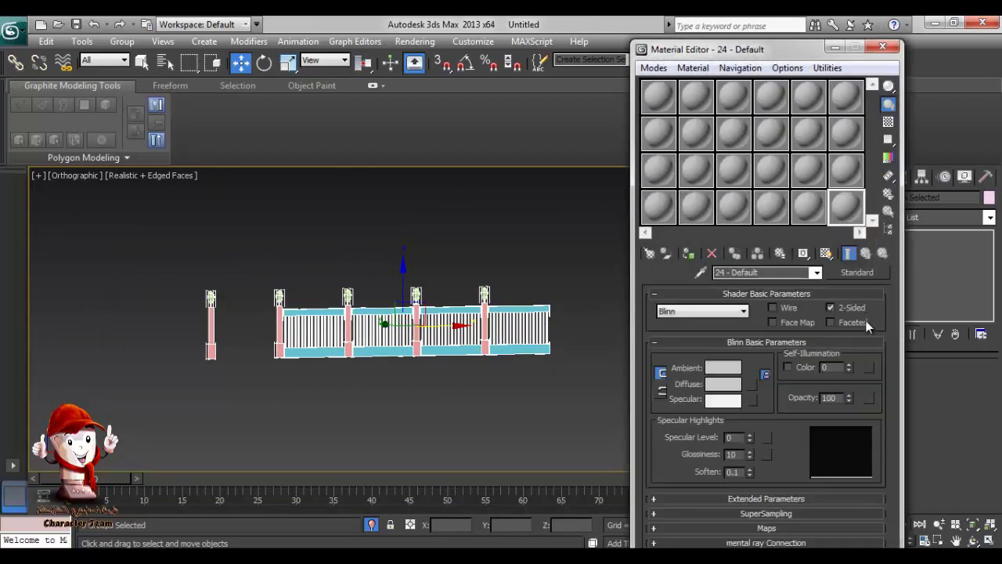
click(689, 254)
click(546, 290)
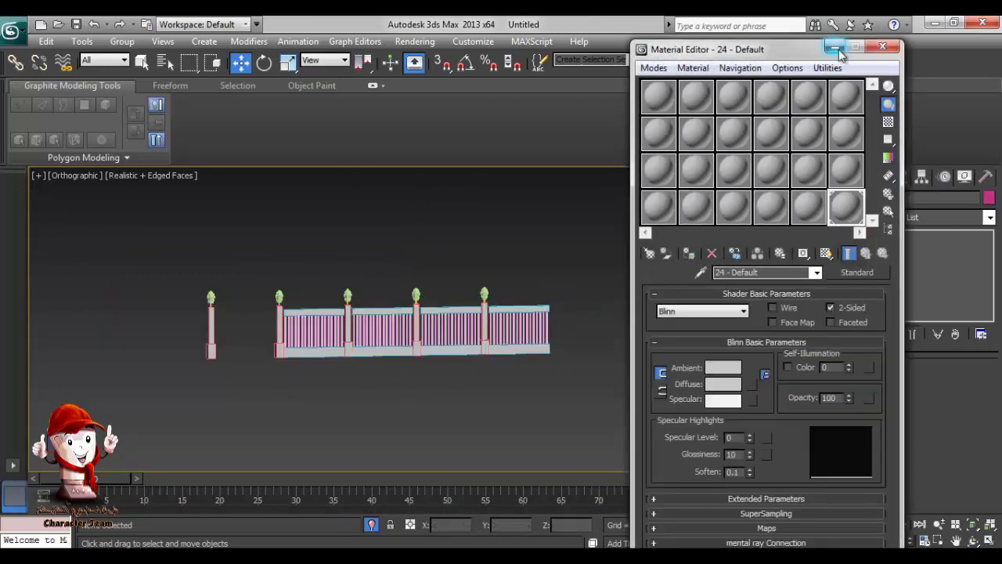
click(836, 49)
- Set the object colour of all fence panel and post groups to black and deselect them
drag(616, 230, 97, 401)
click(989, 197)
click(613, 322)
click(574, 370)
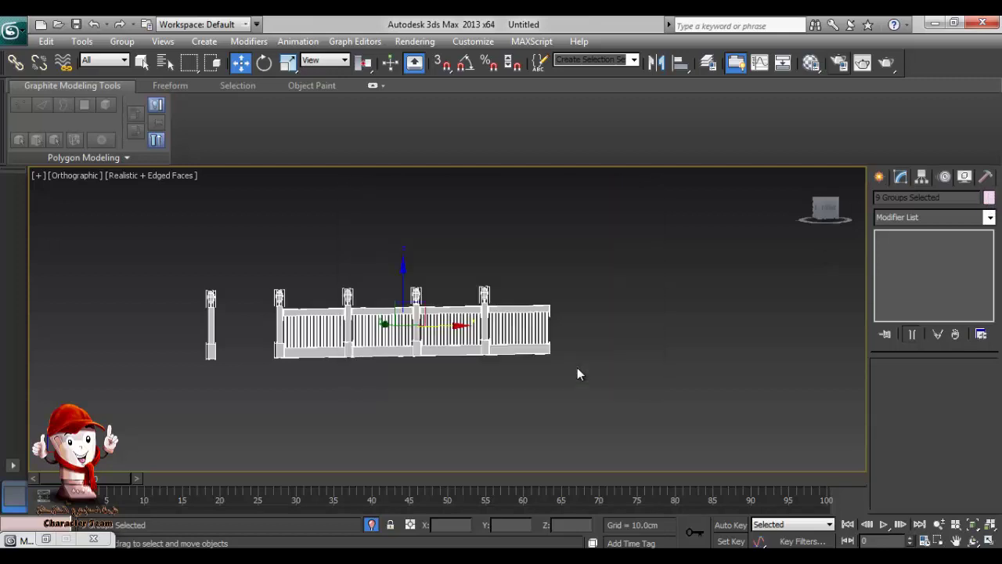
click(587, 316)
scroll(510, 374, up, 2)
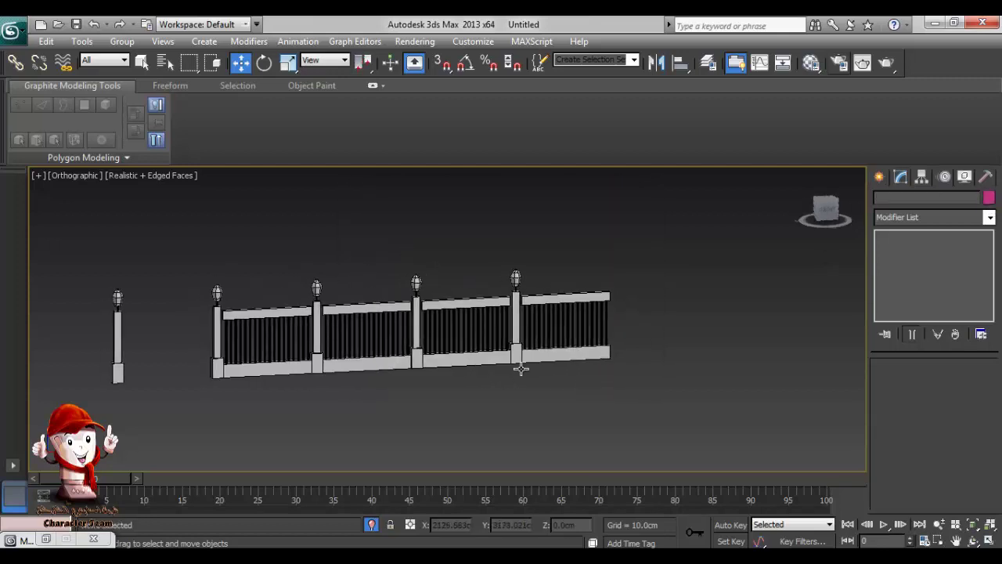